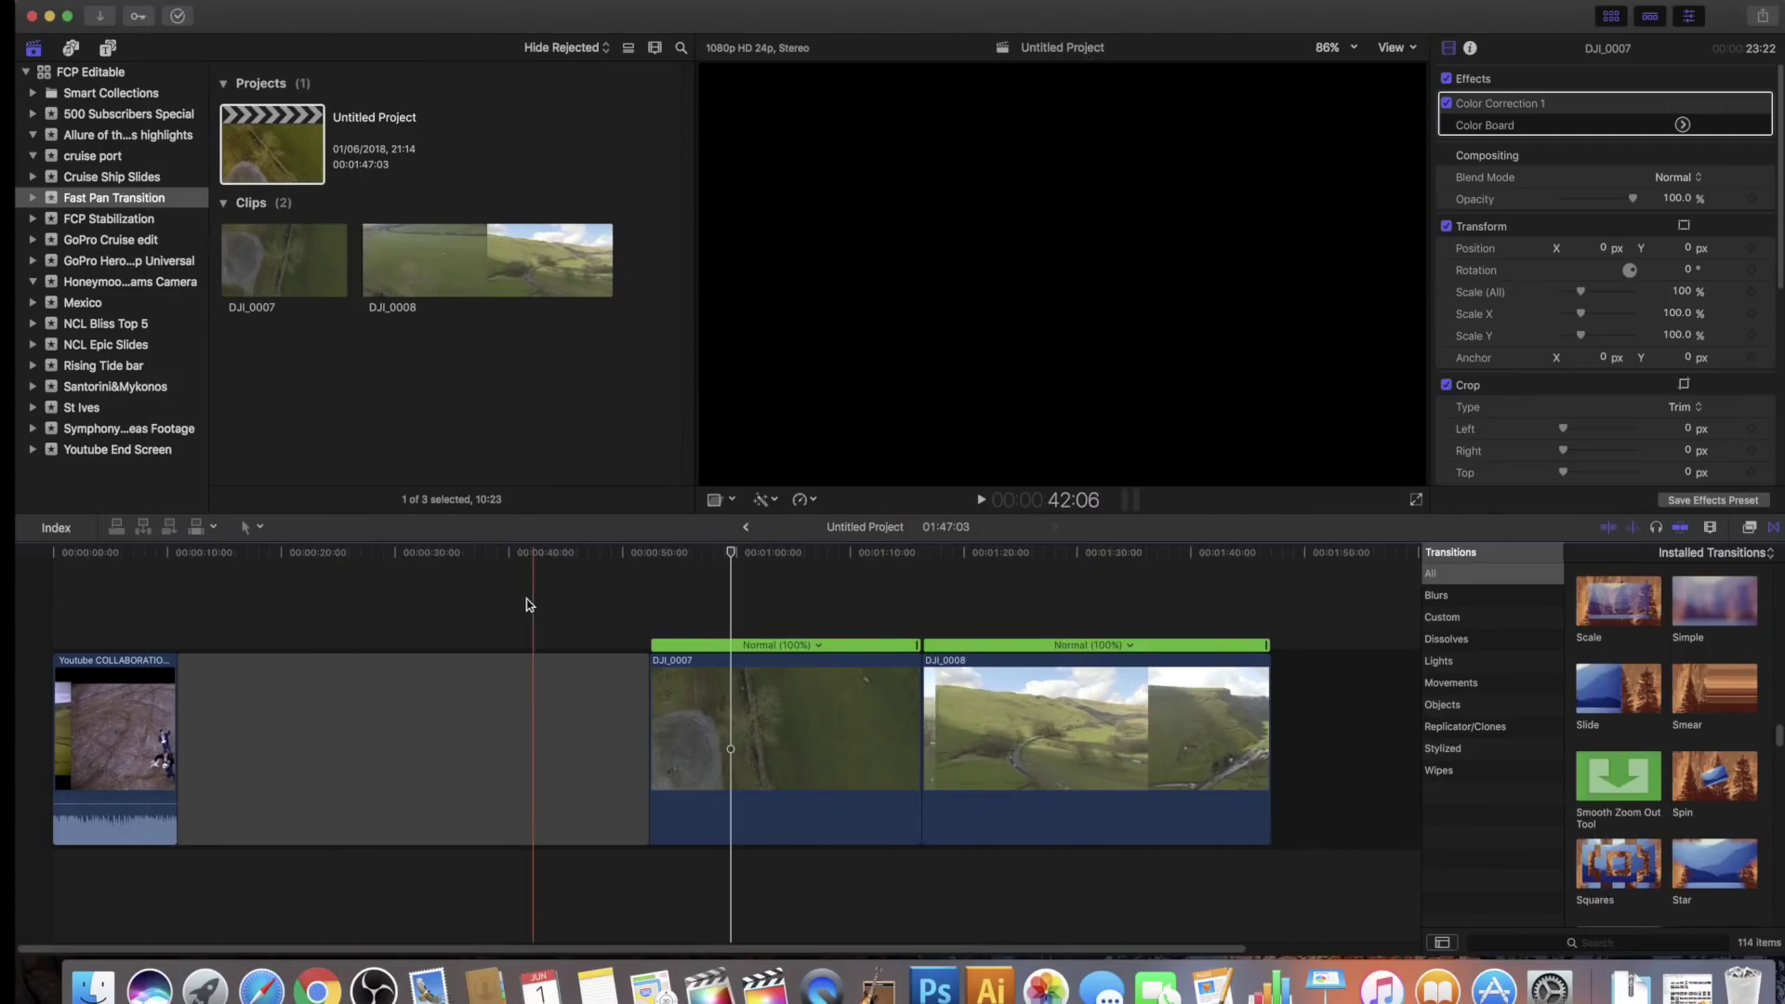
Step: Split DJI_0007 near 01:09, leaving a 7-second end piece just before DJI_0008
key(super+equal)
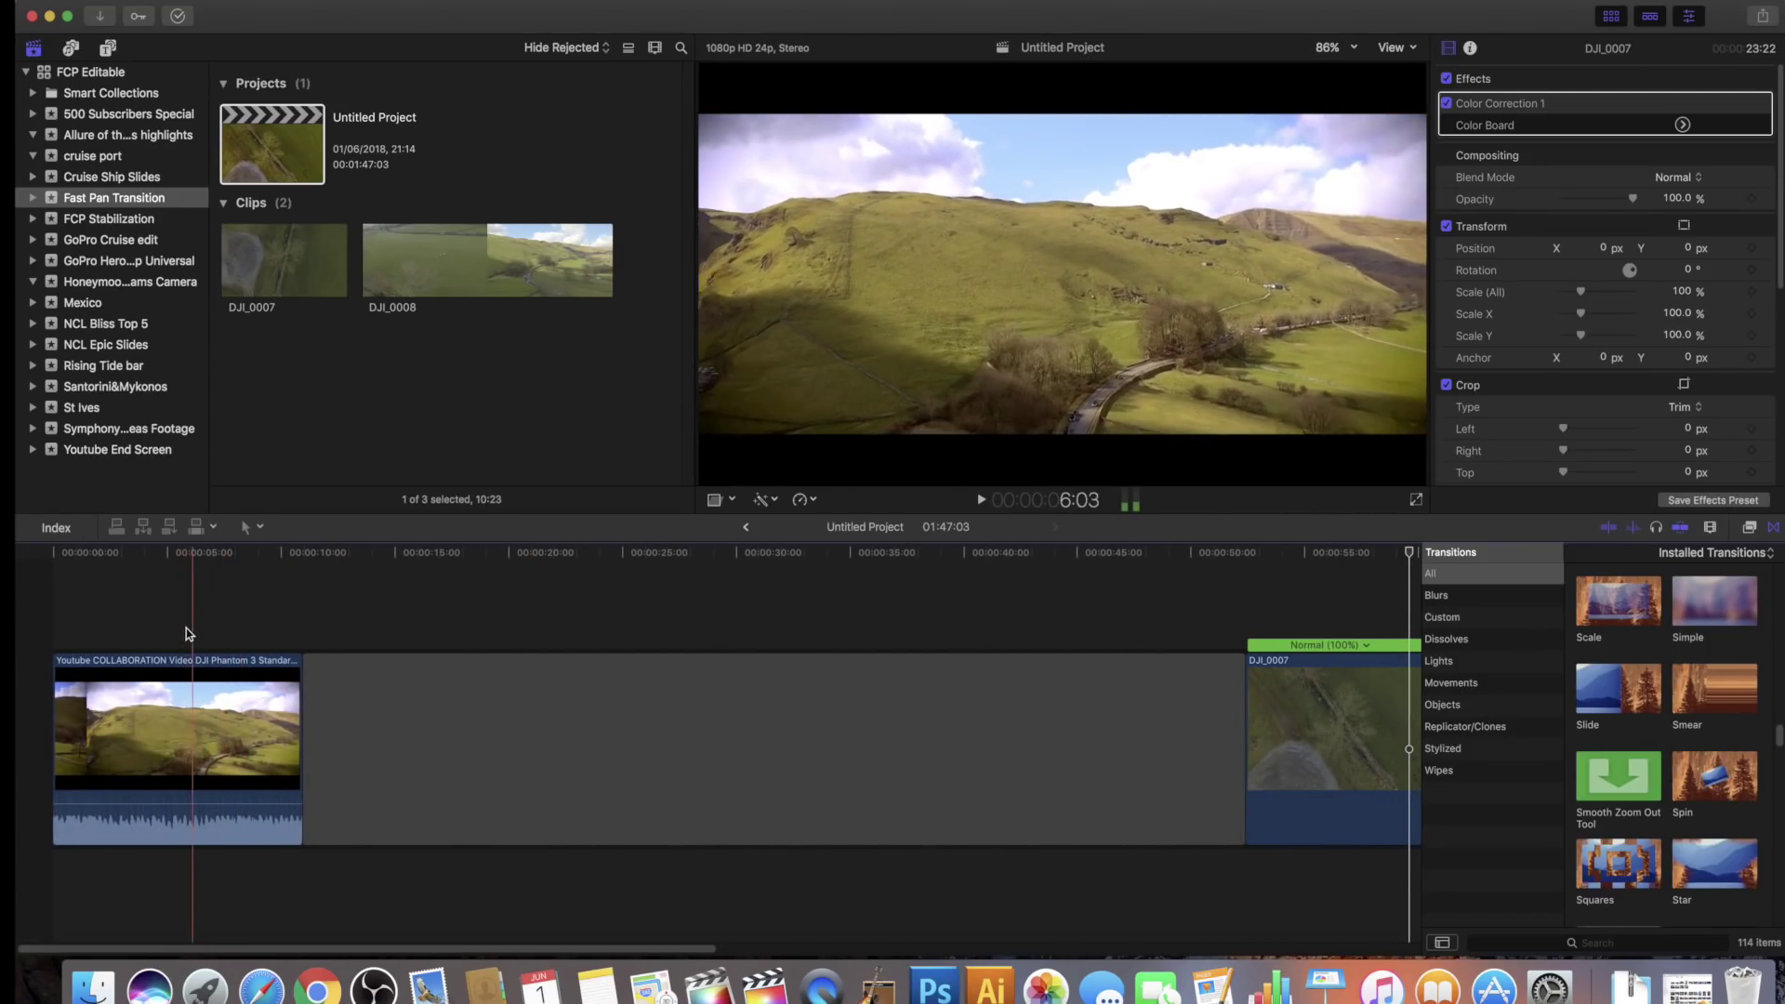
key(space)
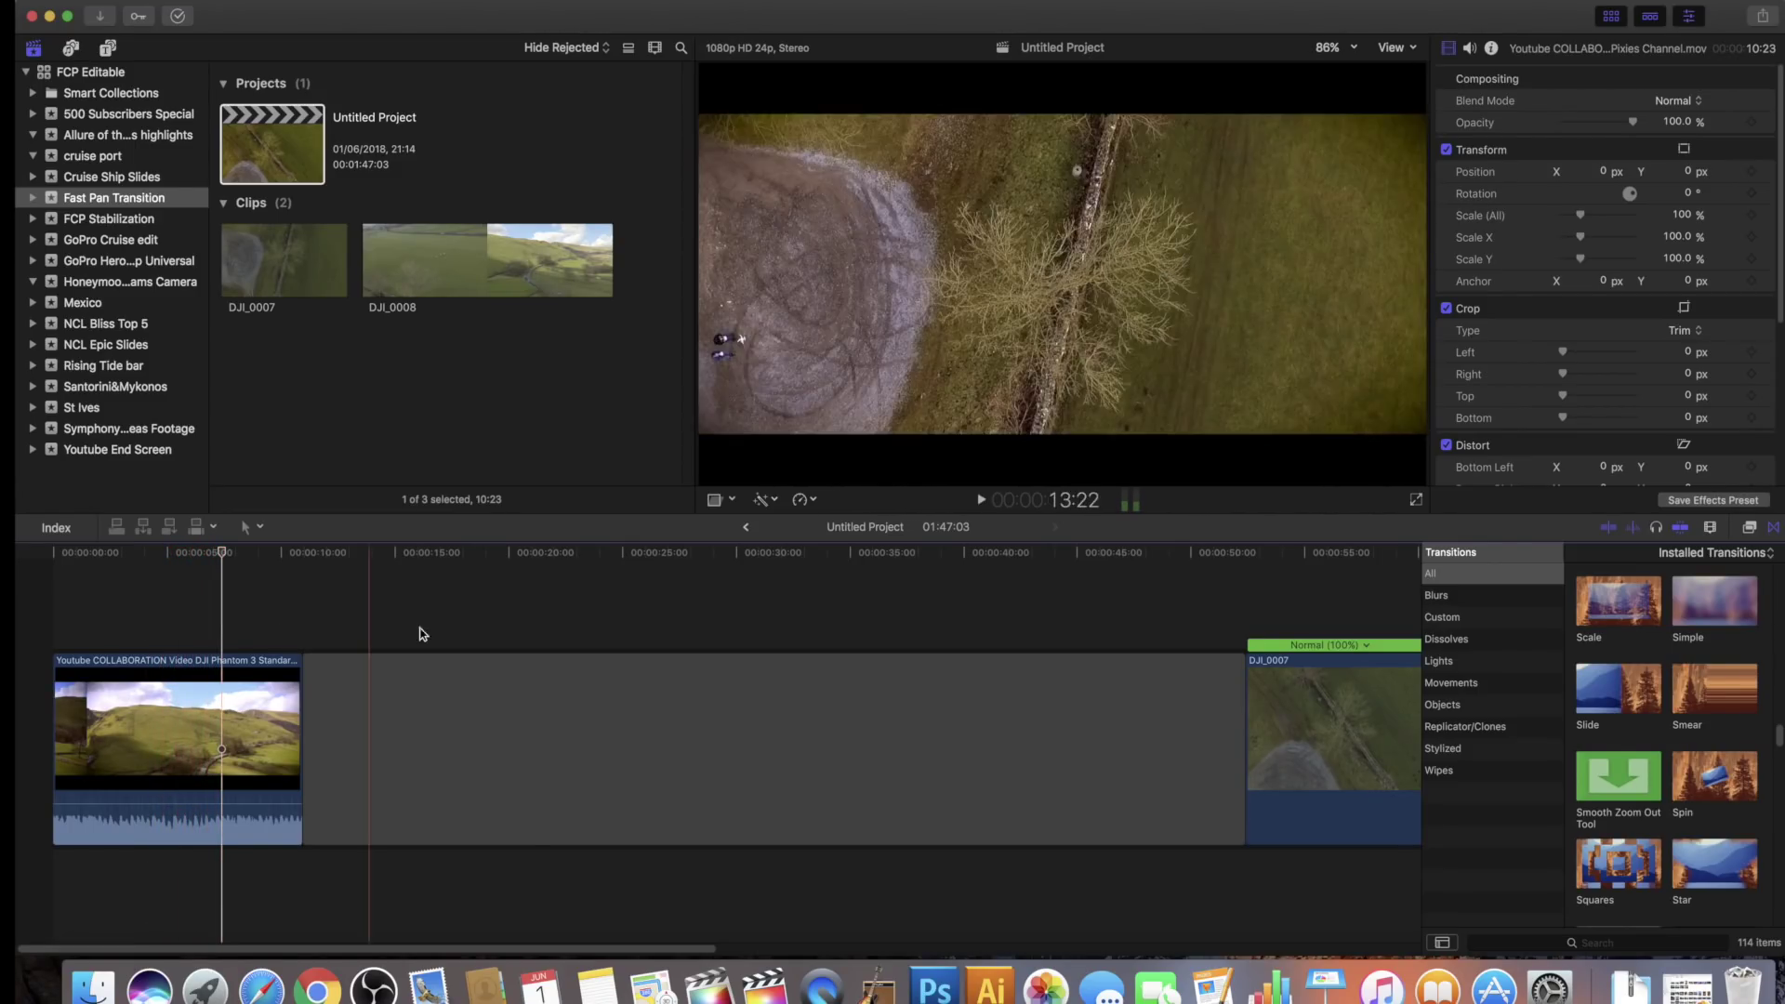
scroll(389, 635, right, 15)
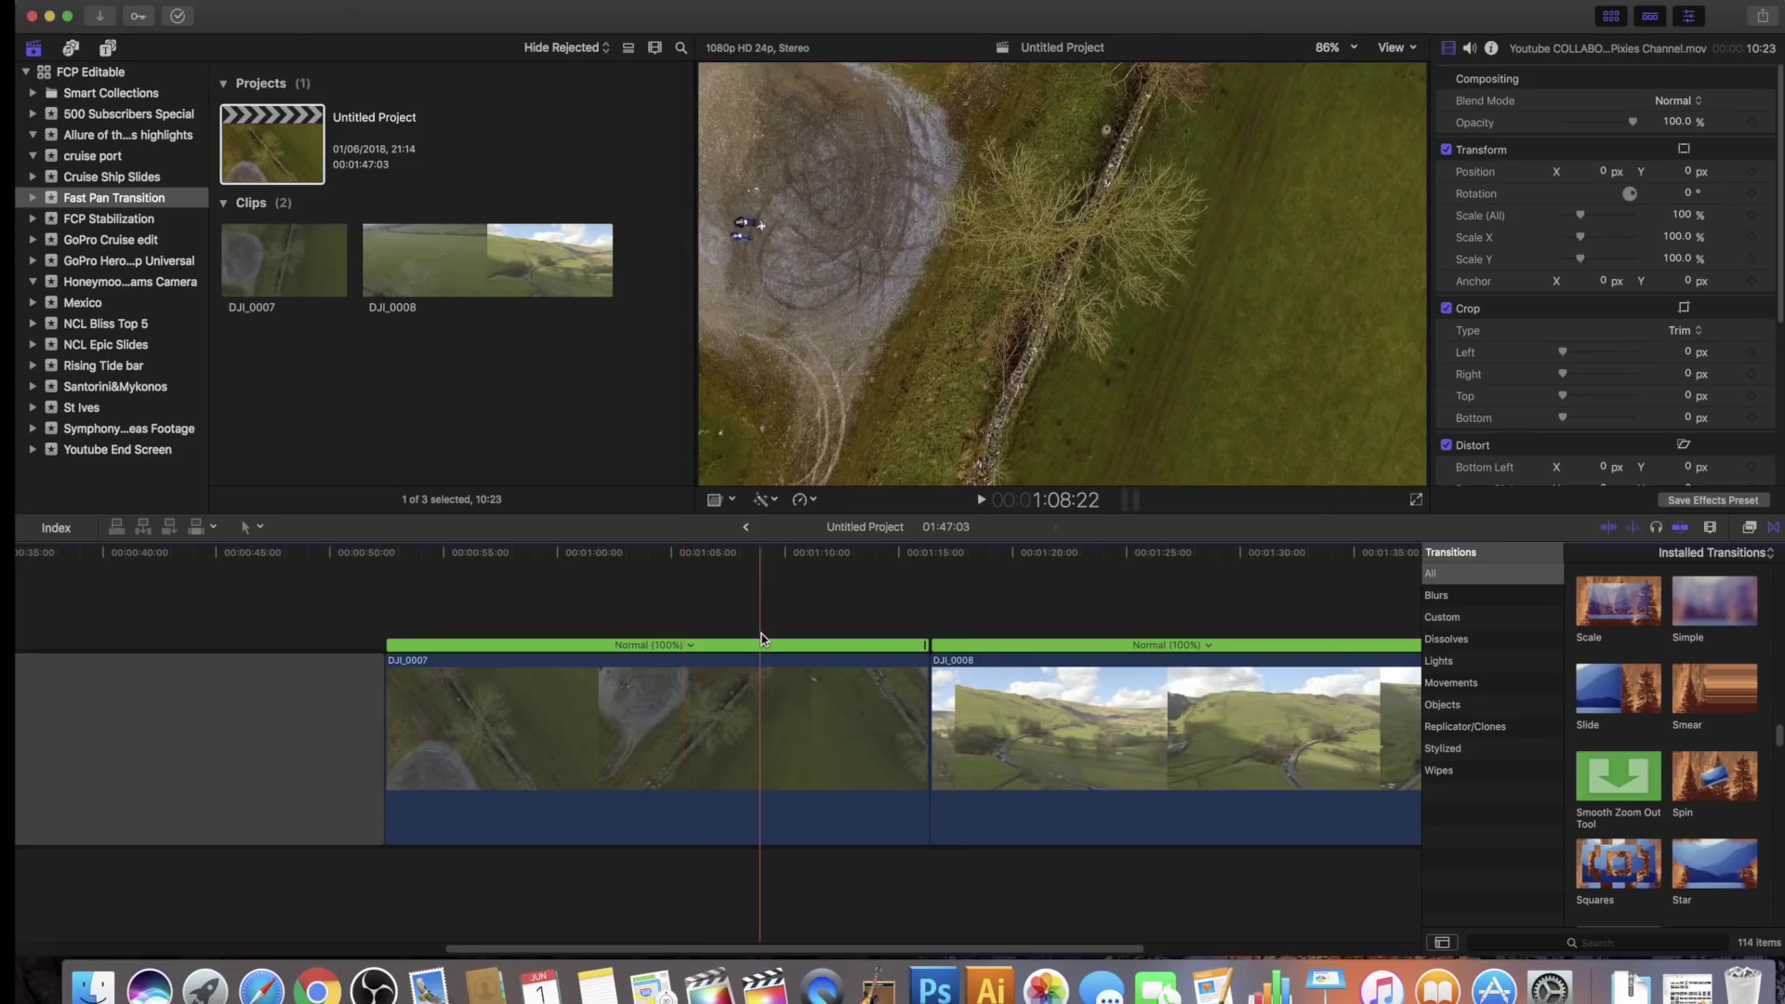
scroll(760, 640, right, 5)
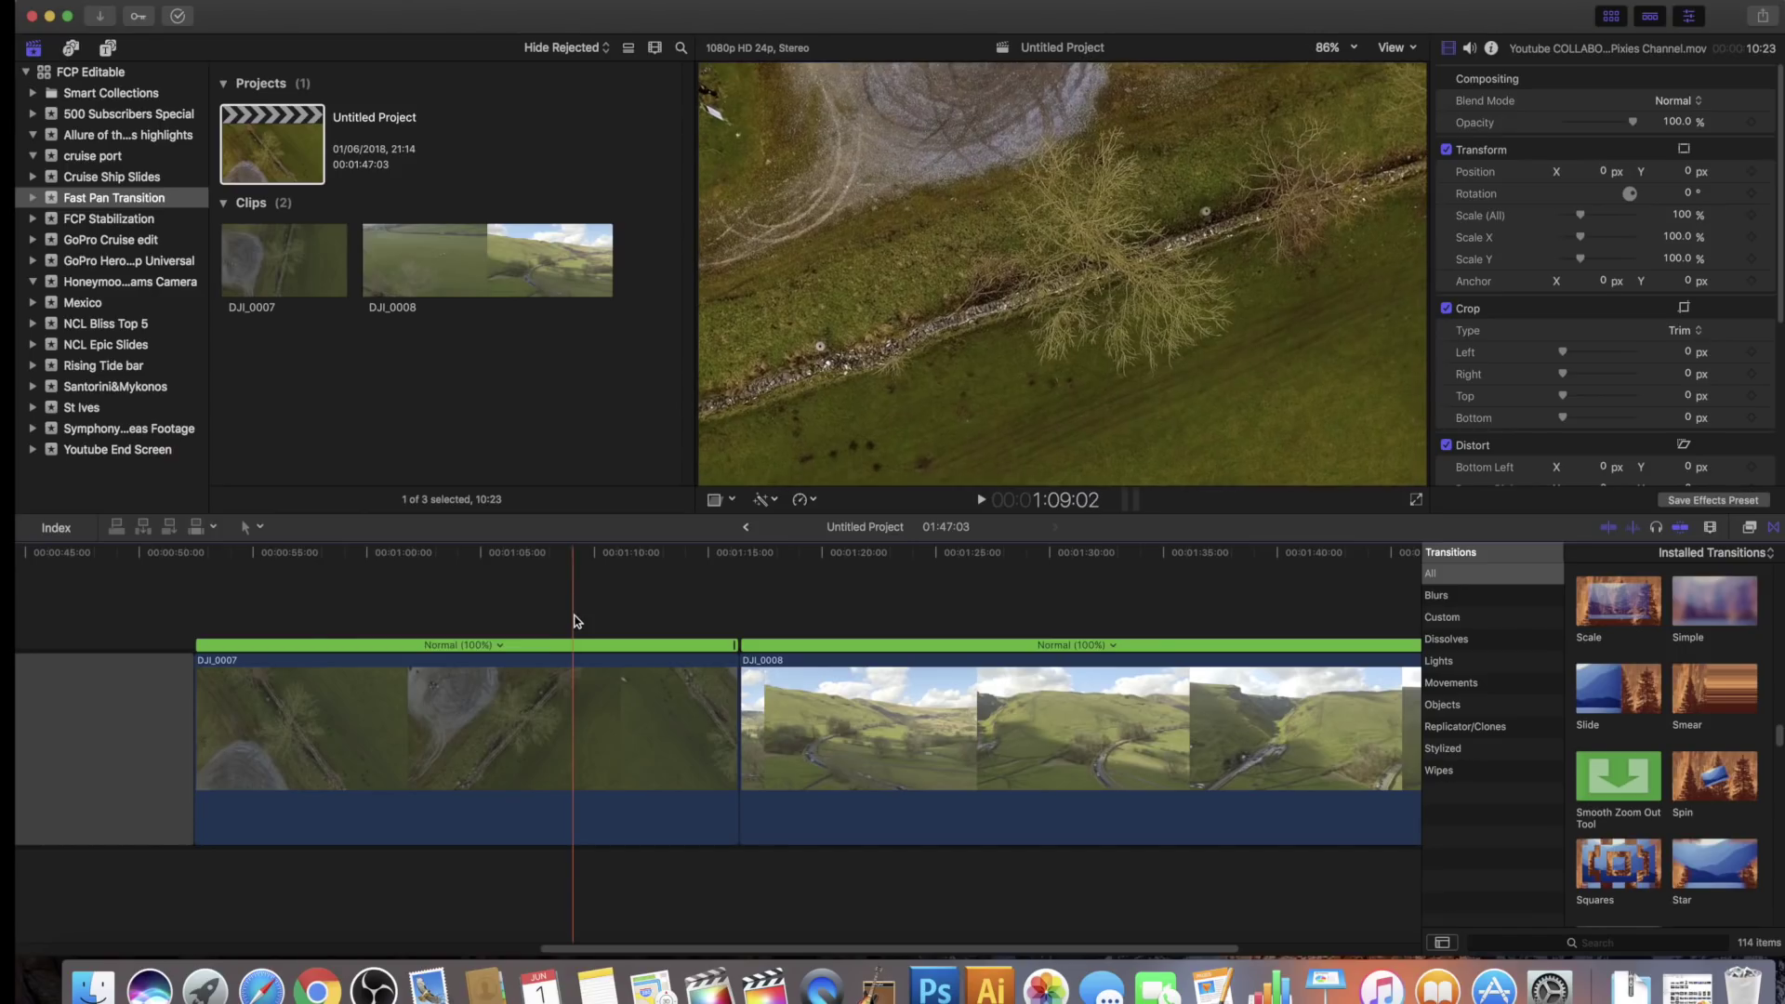
click(575, 691)
Step: Delete the short end piece cut from DJI_0007
key(a)
click(599, 690)
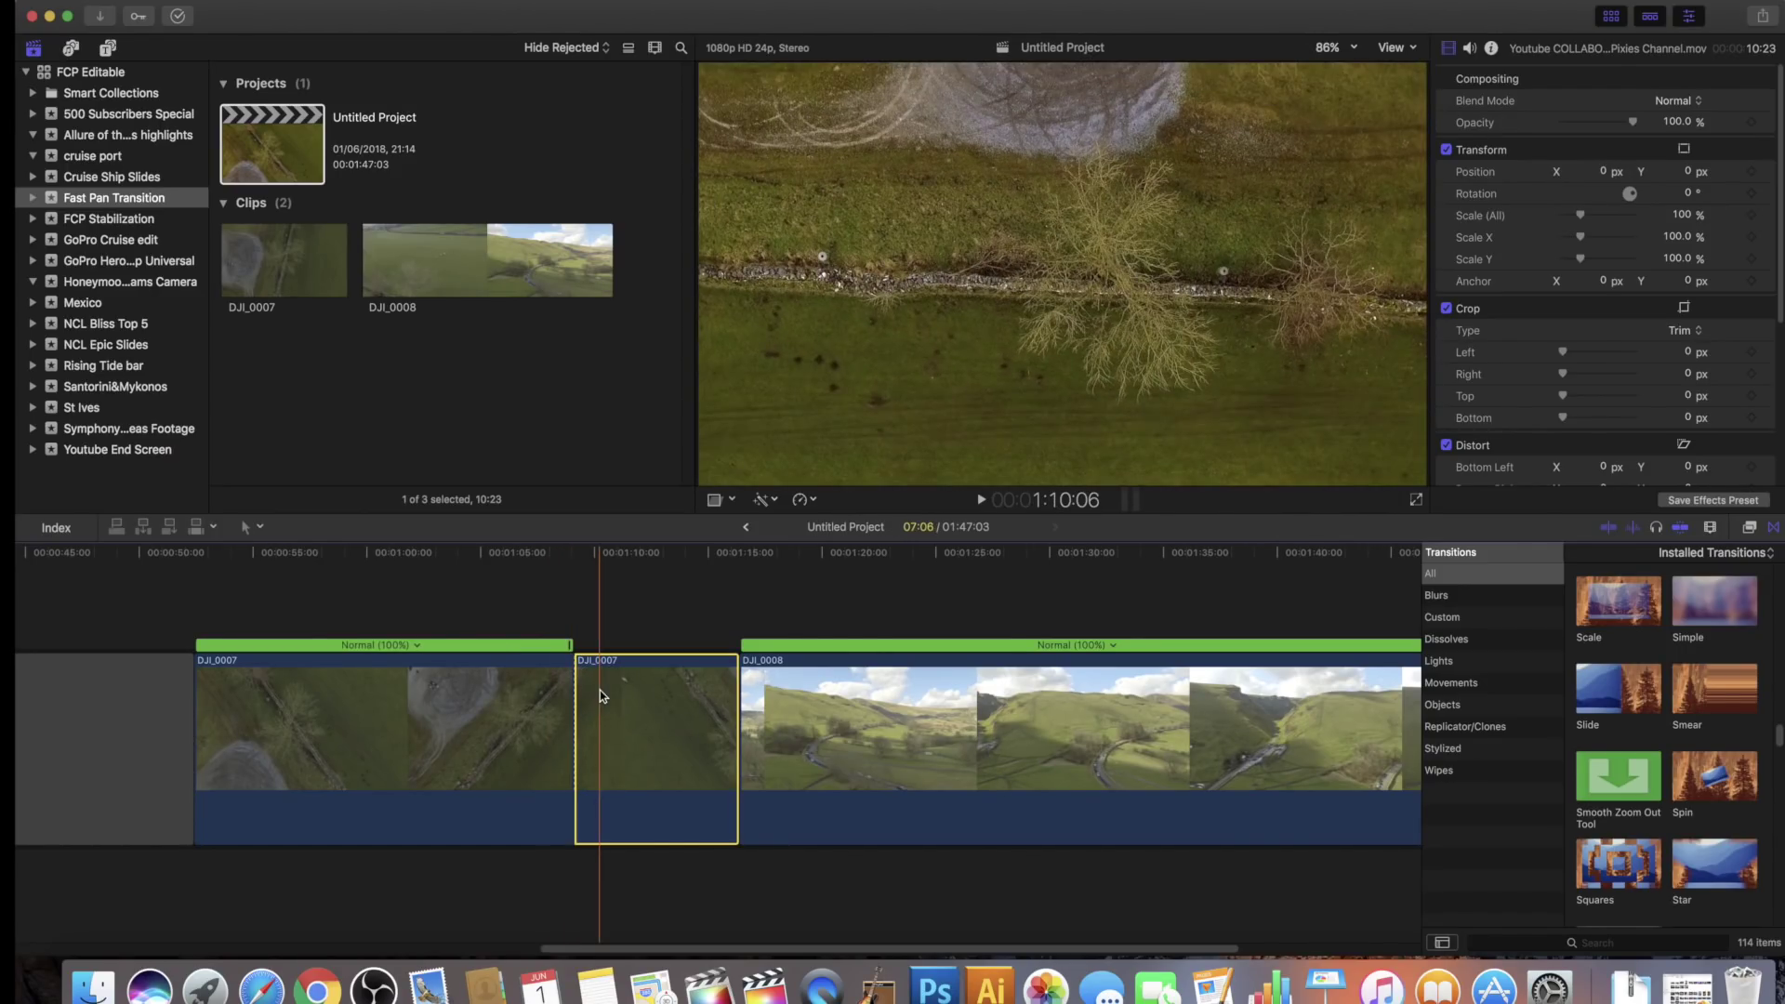
key(Delete)
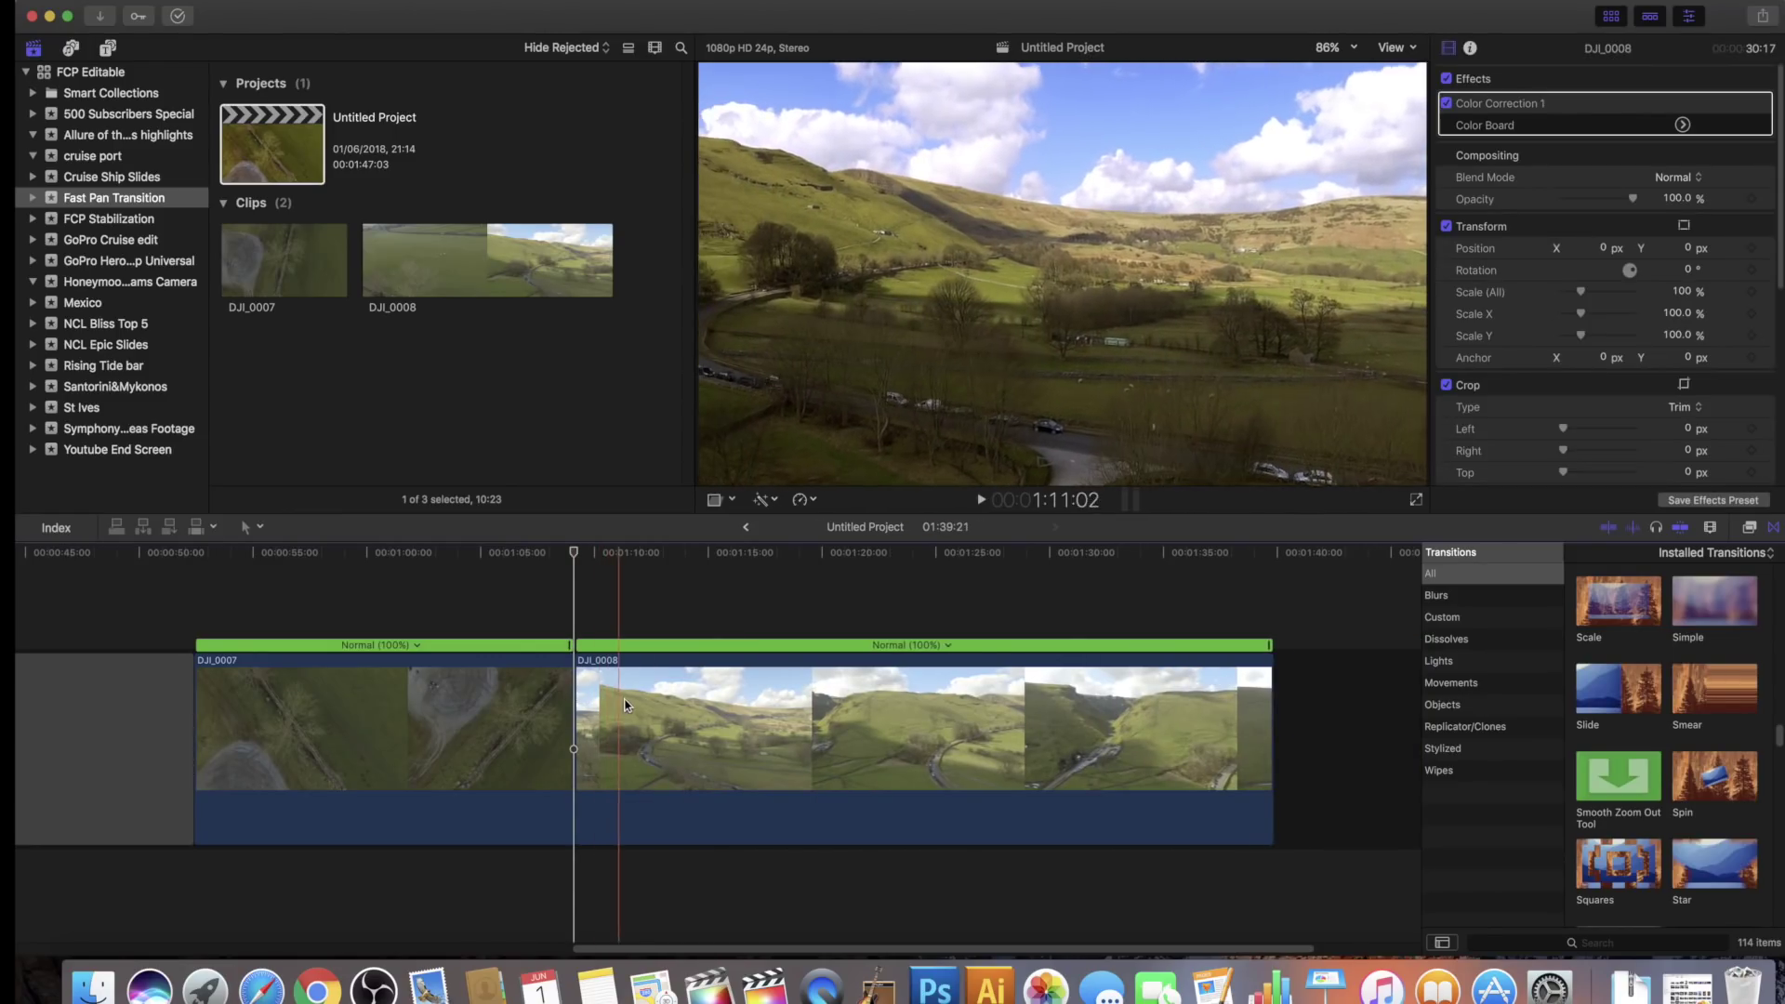
Step: Cut and delete DJI_0008's roughly 4-second opening, then set the playhead near 1:06
key(b)
click(675, 704)
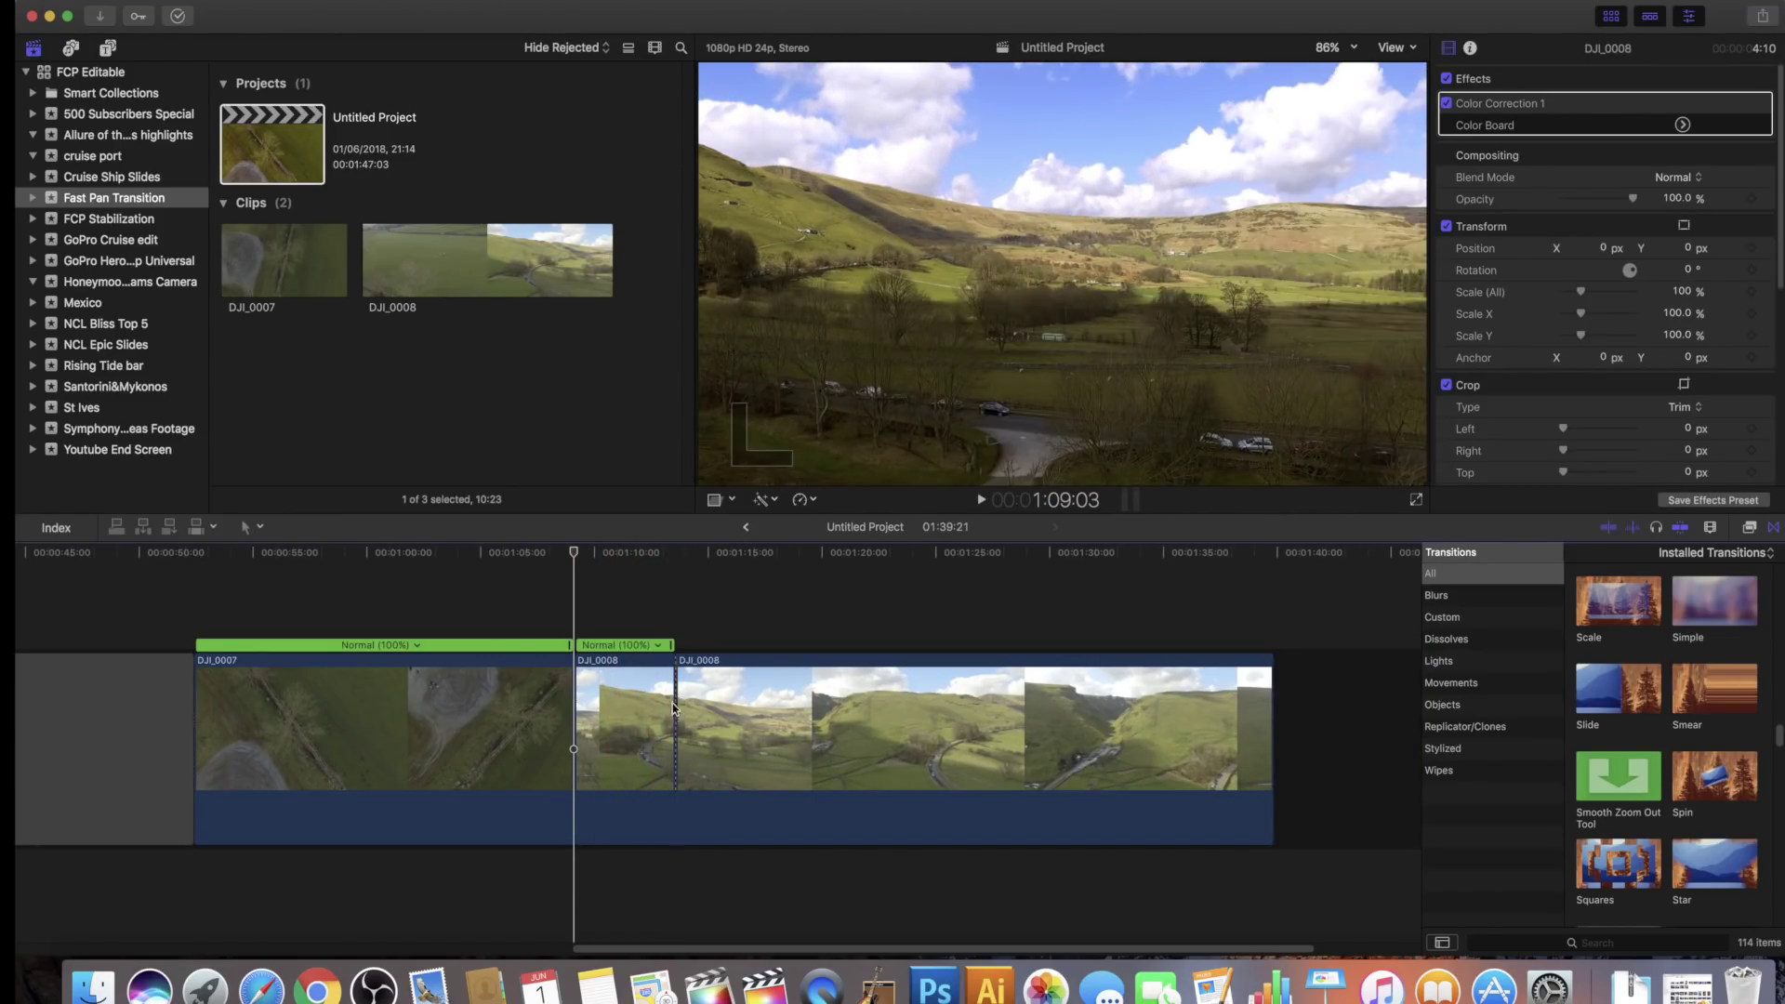
key(Delete)
click(547, 706)
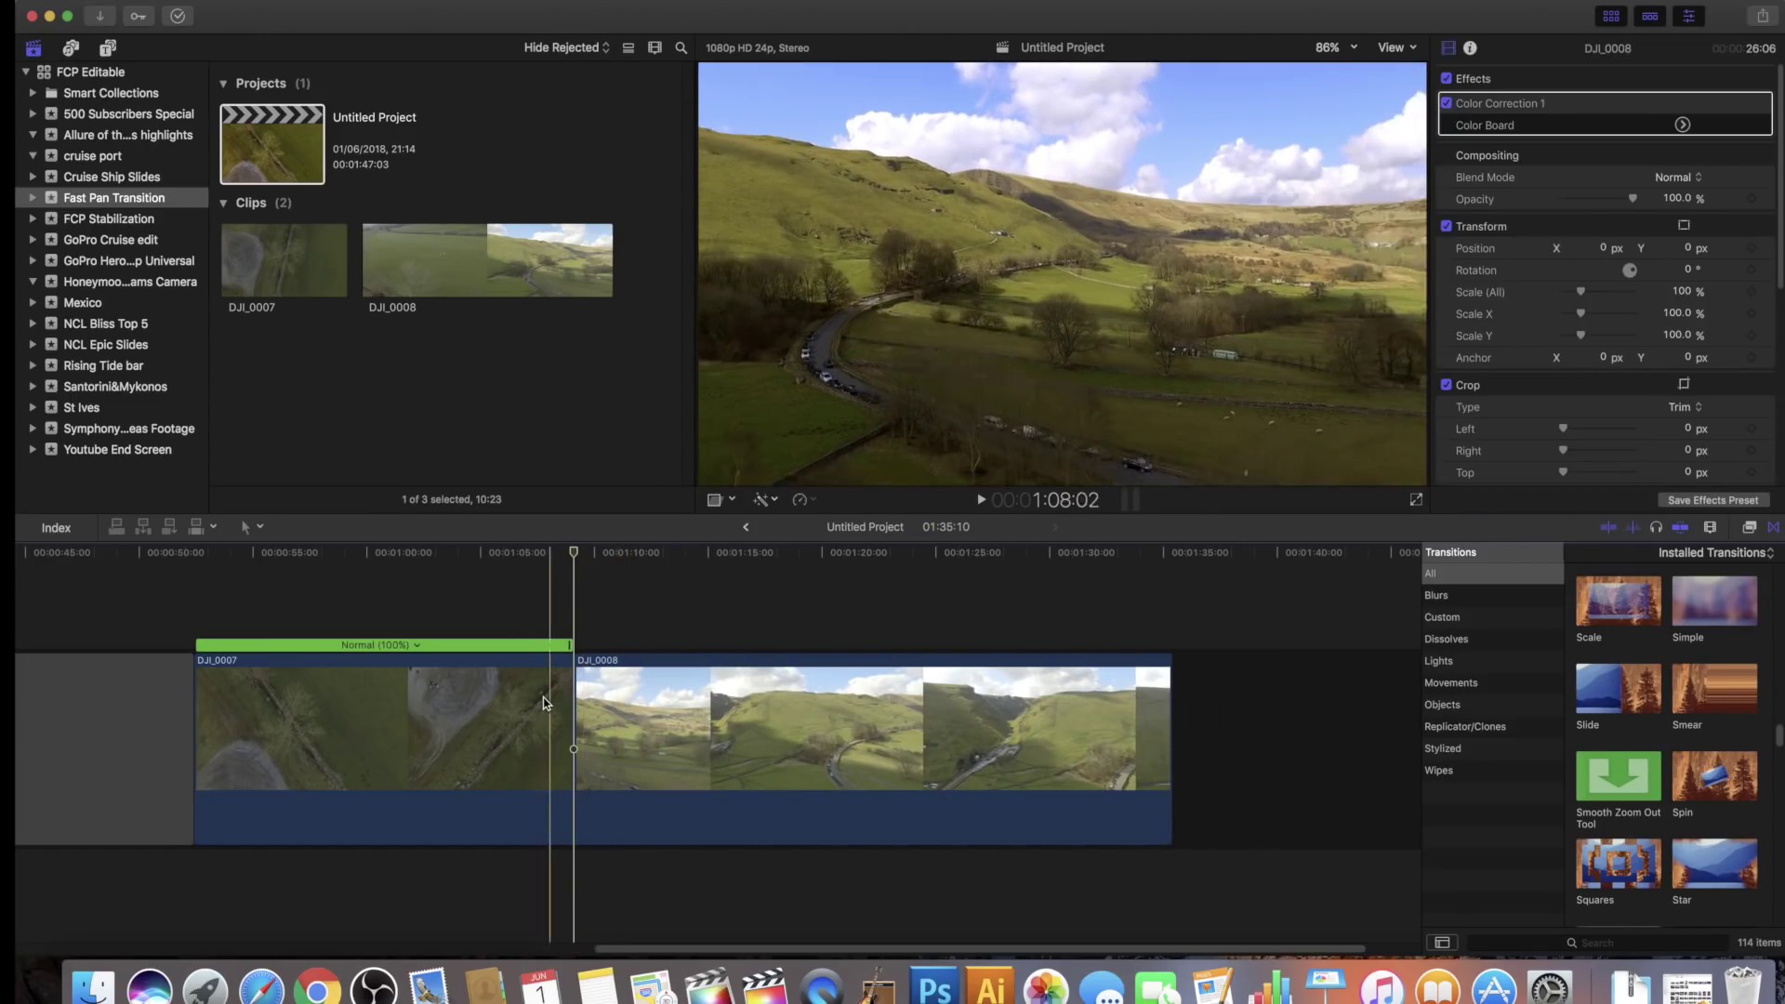
click(519, 555)
Step: Speed-blade DJI_0007 at the playhead and set its end segment to Fast 8x
drag(519, 555, 484, 556)
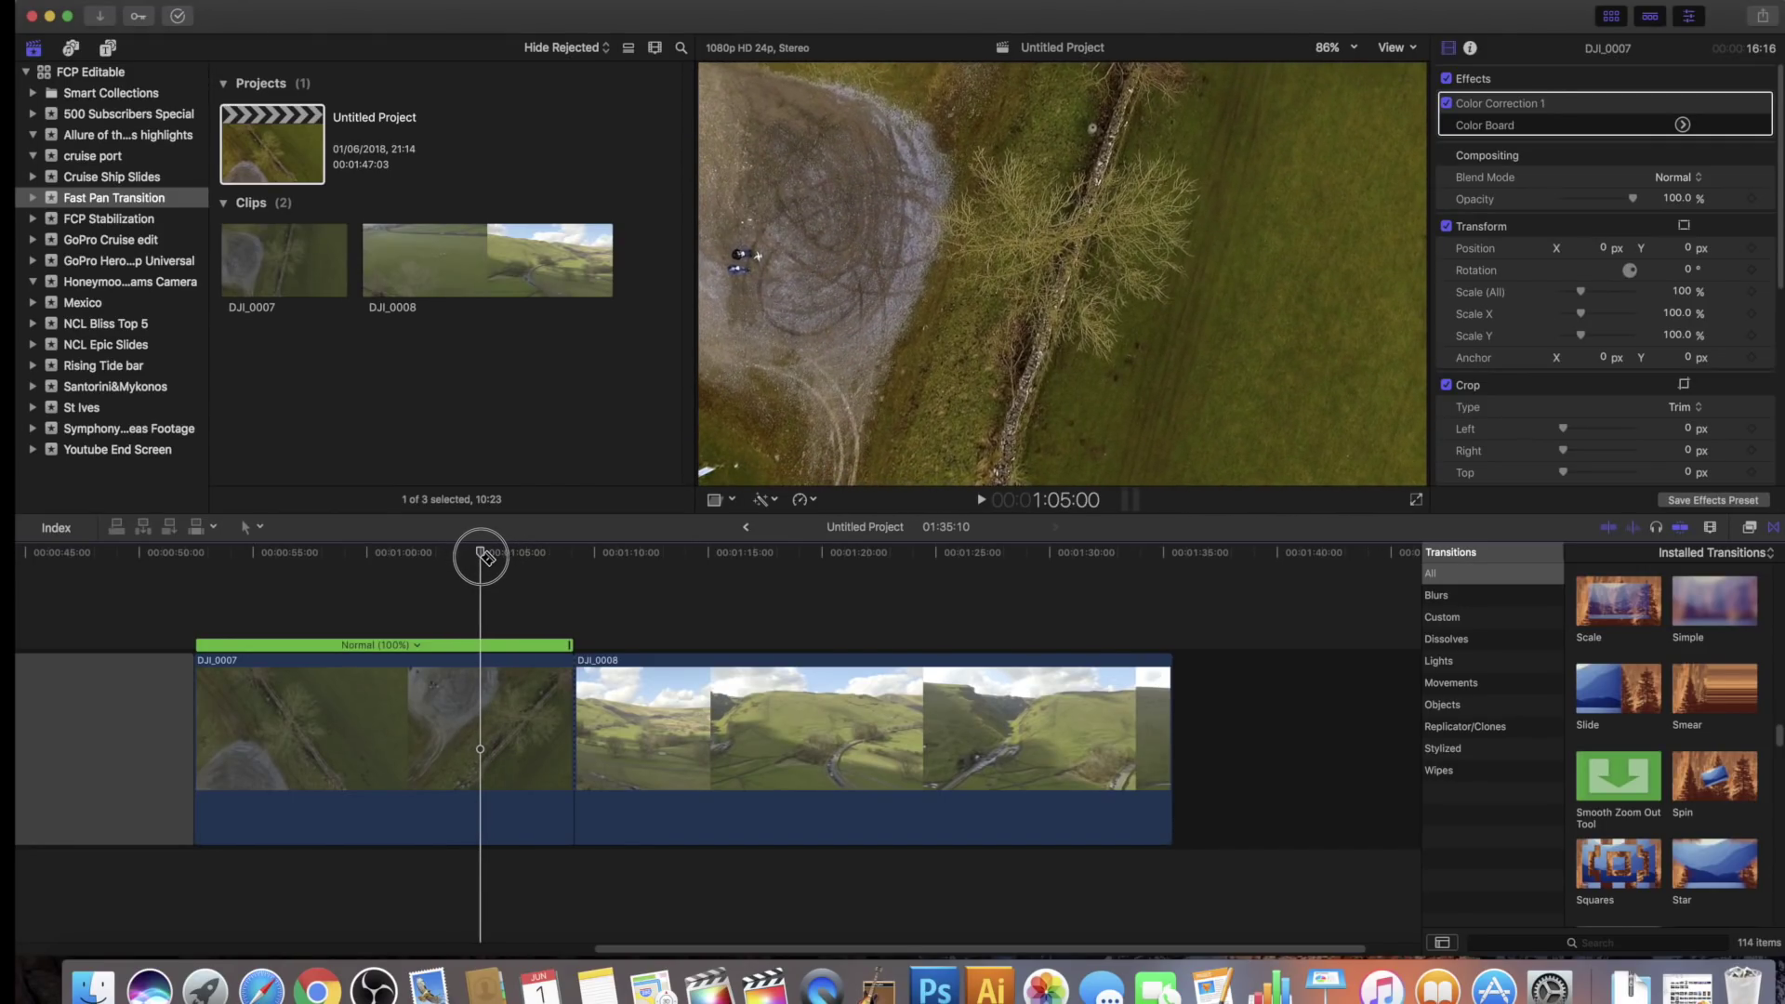
click(485, 703)
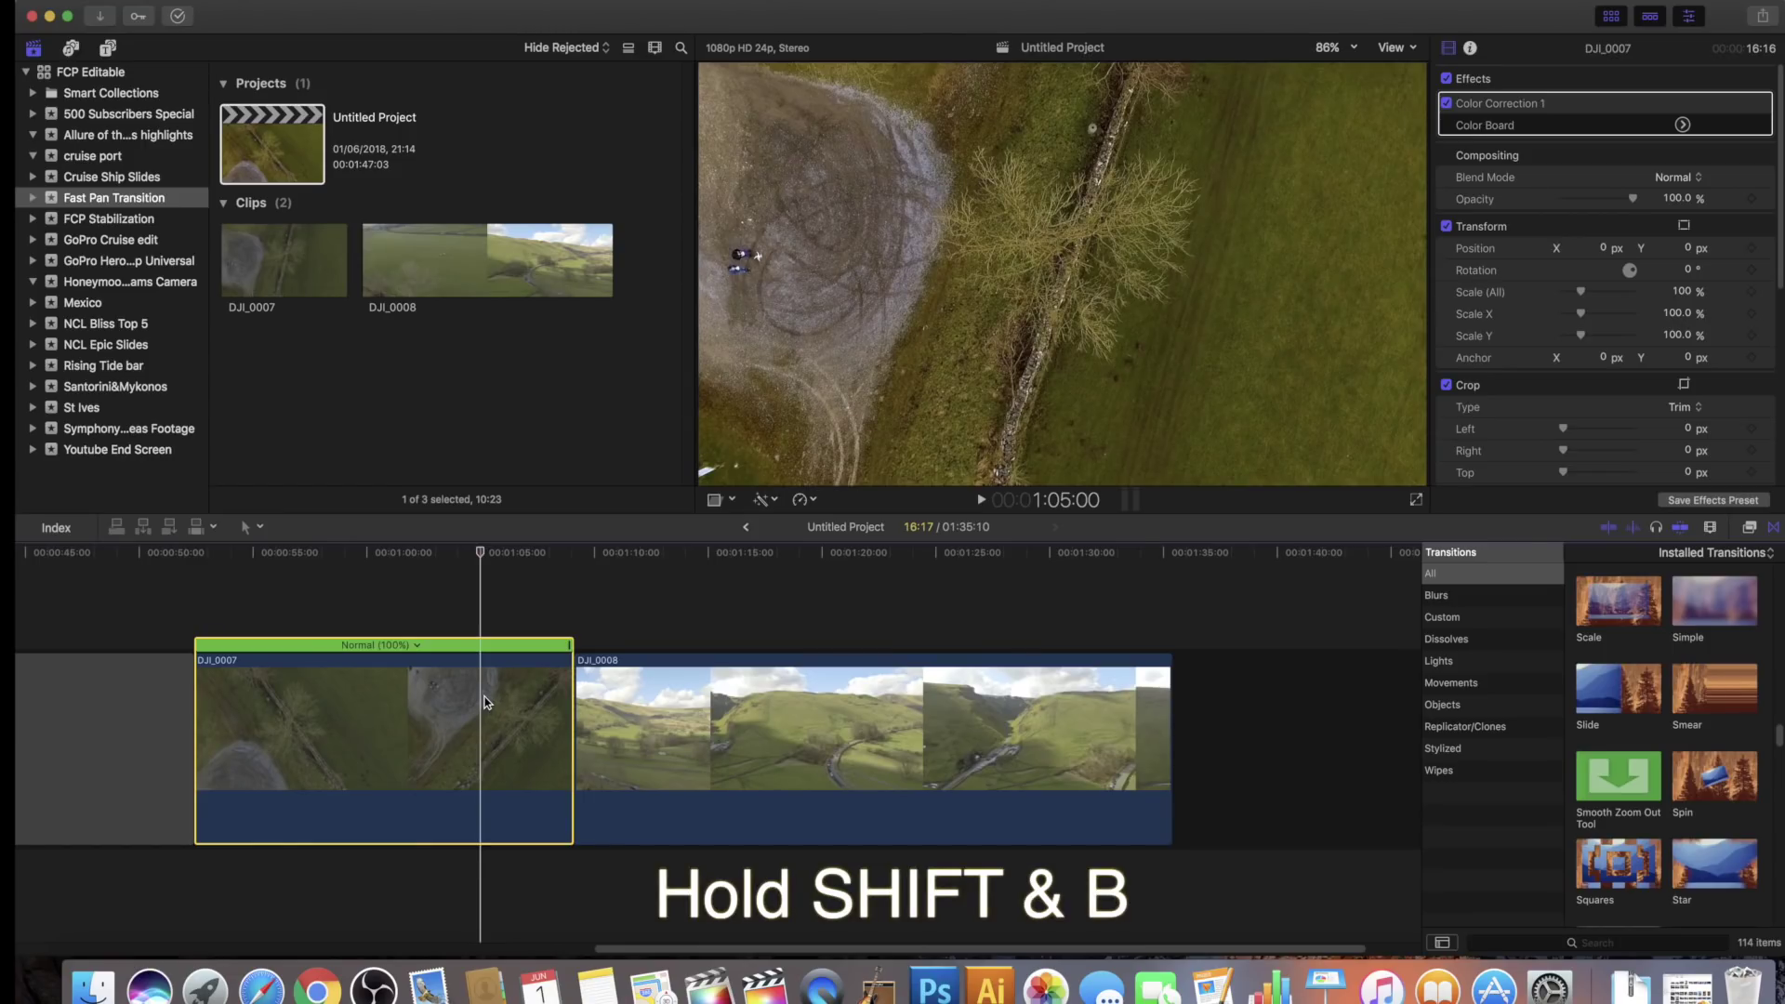
key(shift+b)
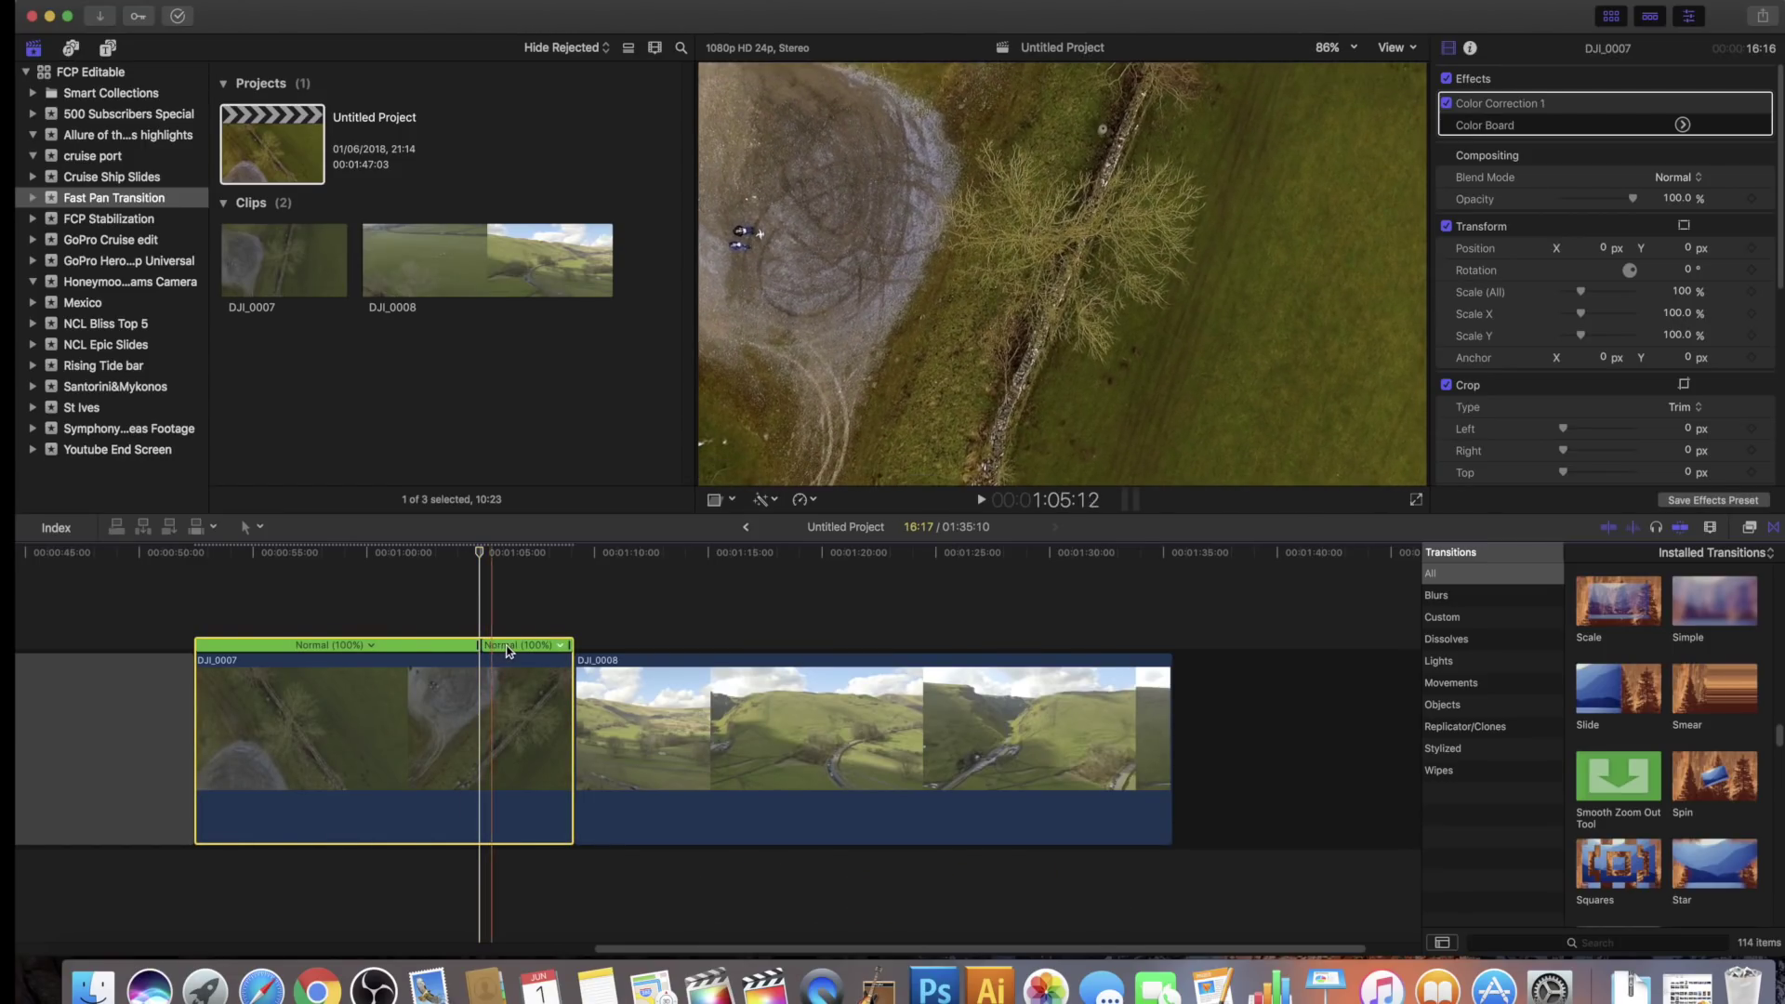
click(541, 647)
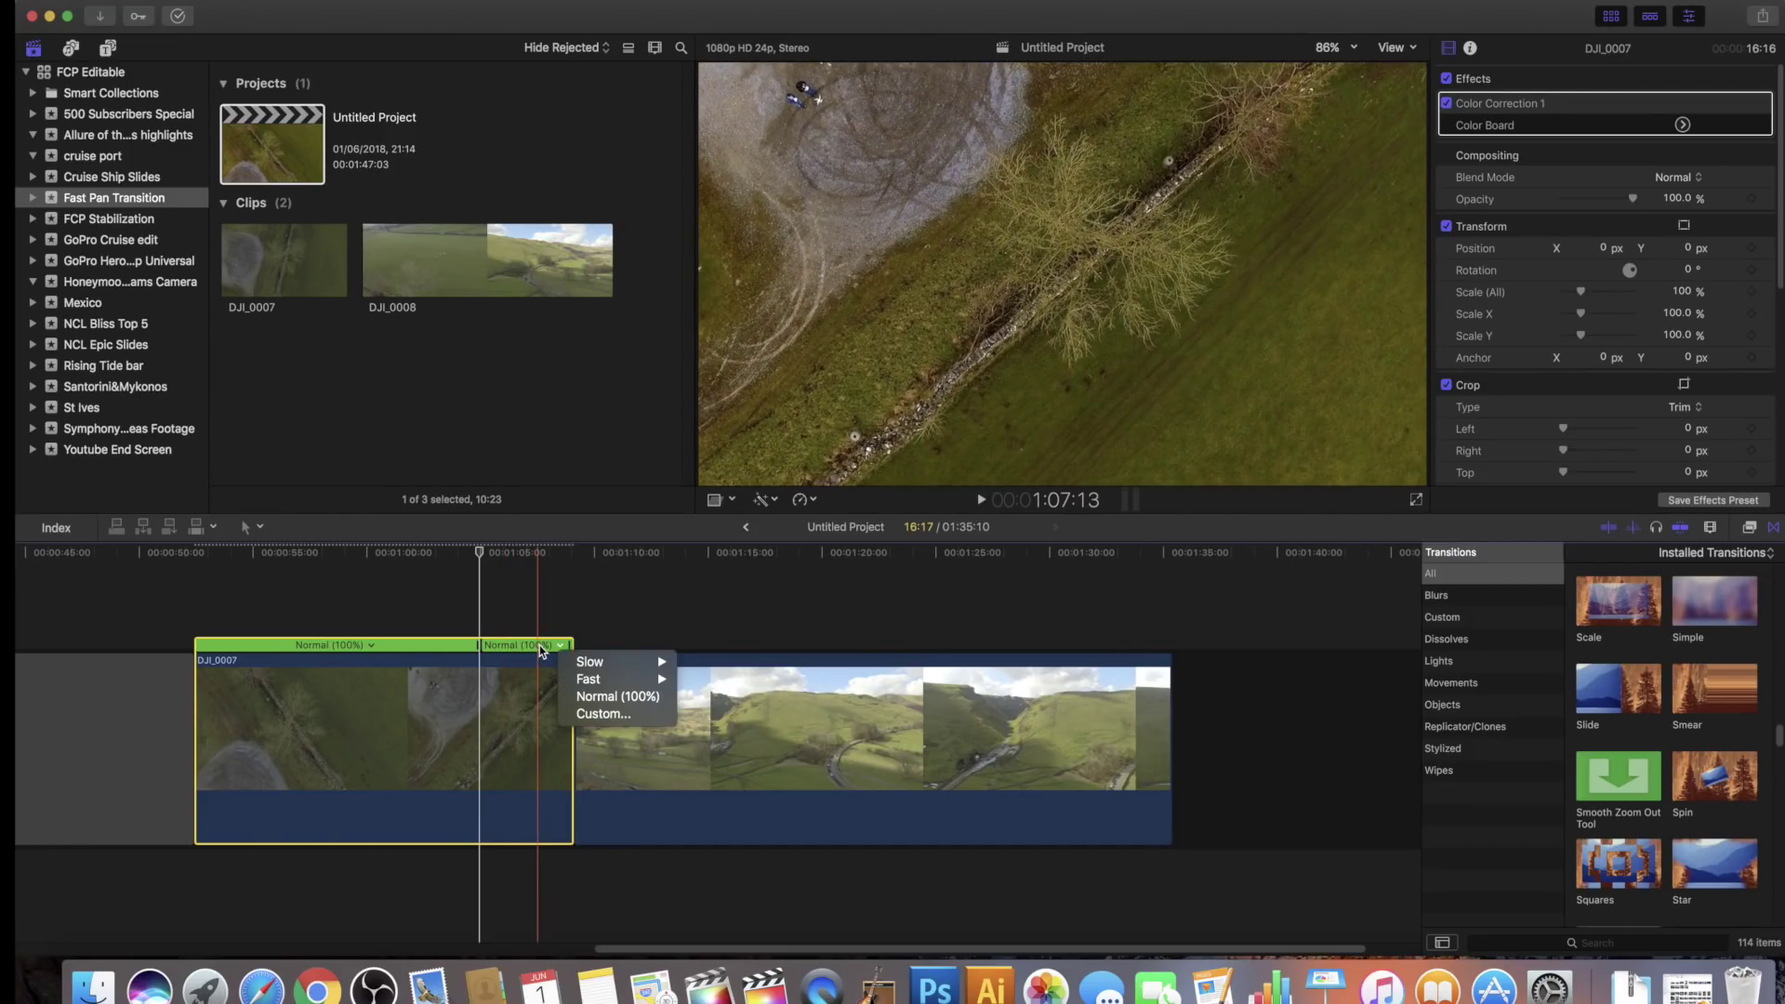
mouse_move(588, 682)
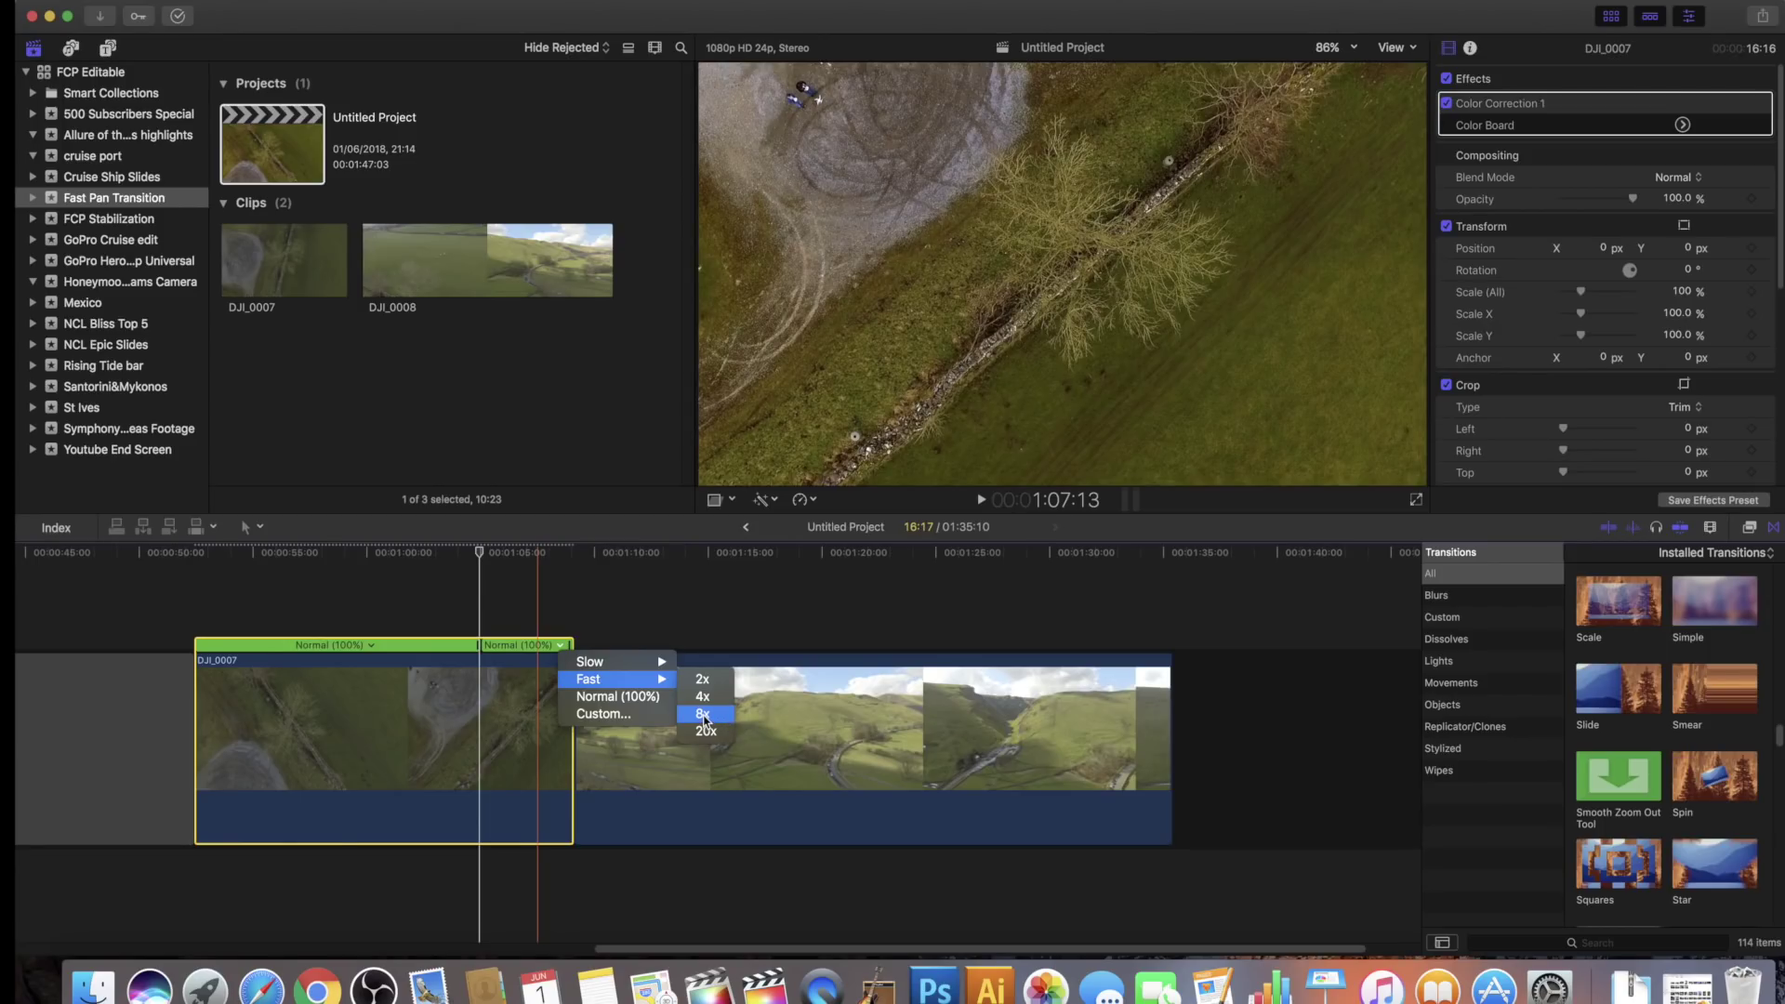
click(703, 714)
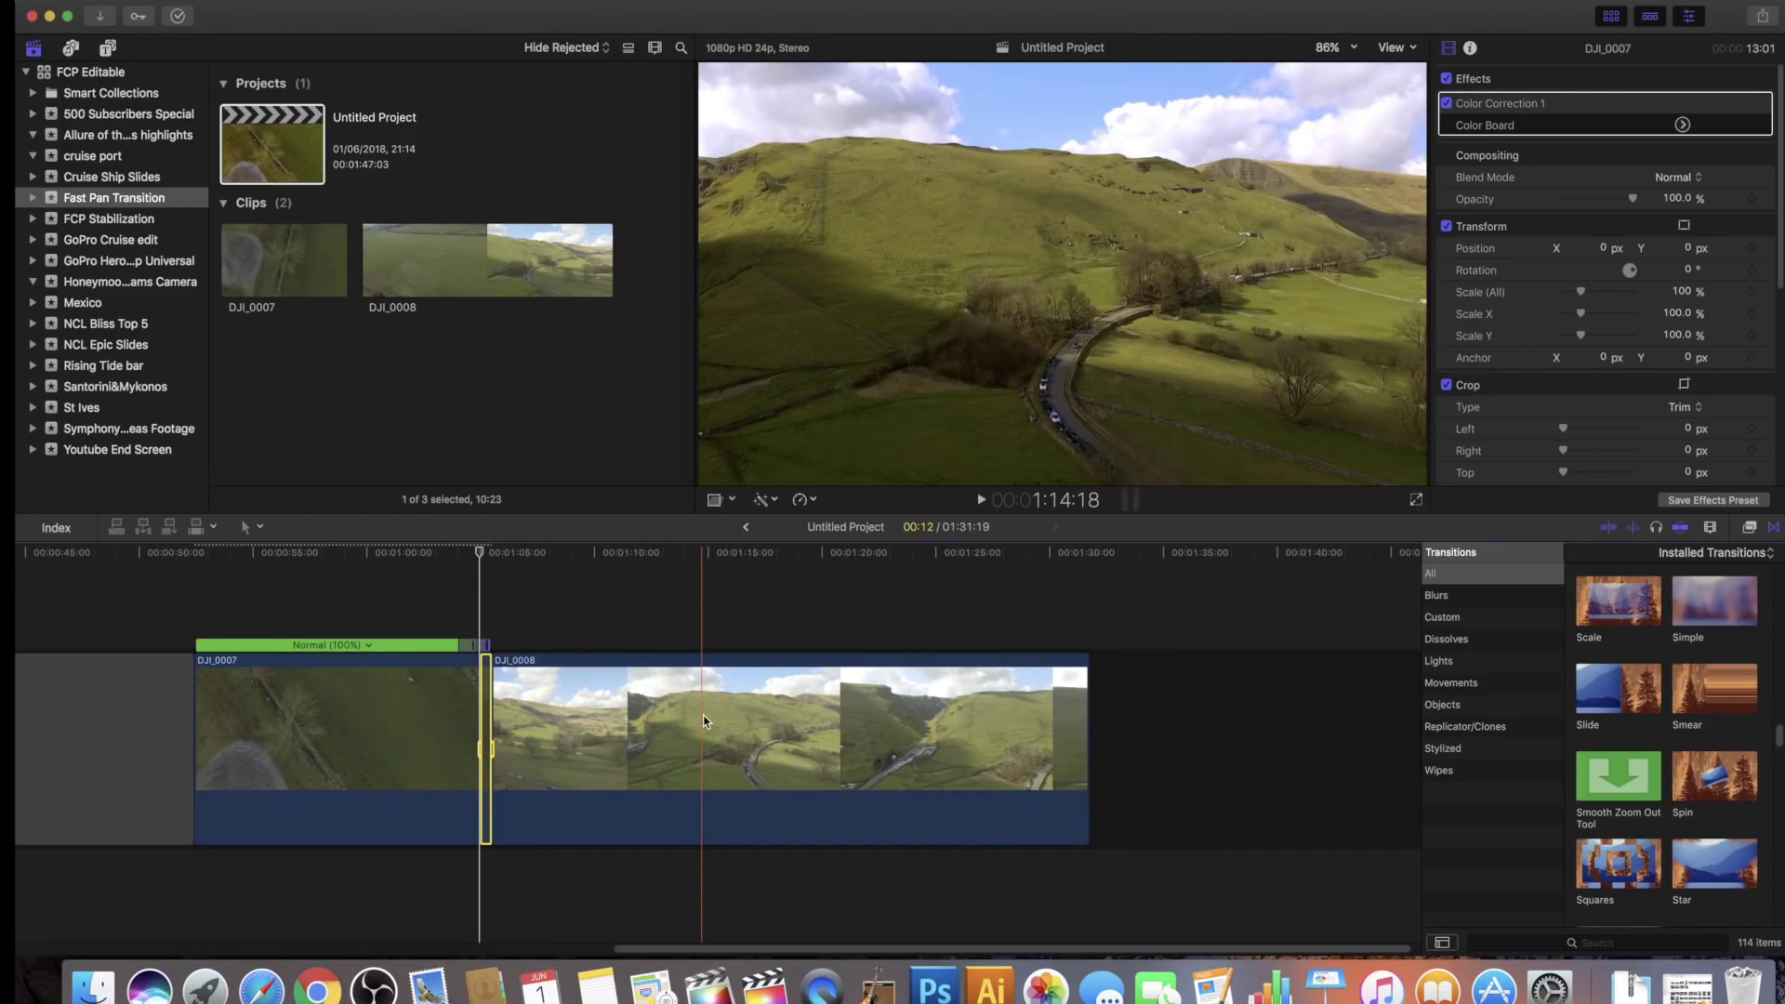
key(super+equal)
key(super+equal)
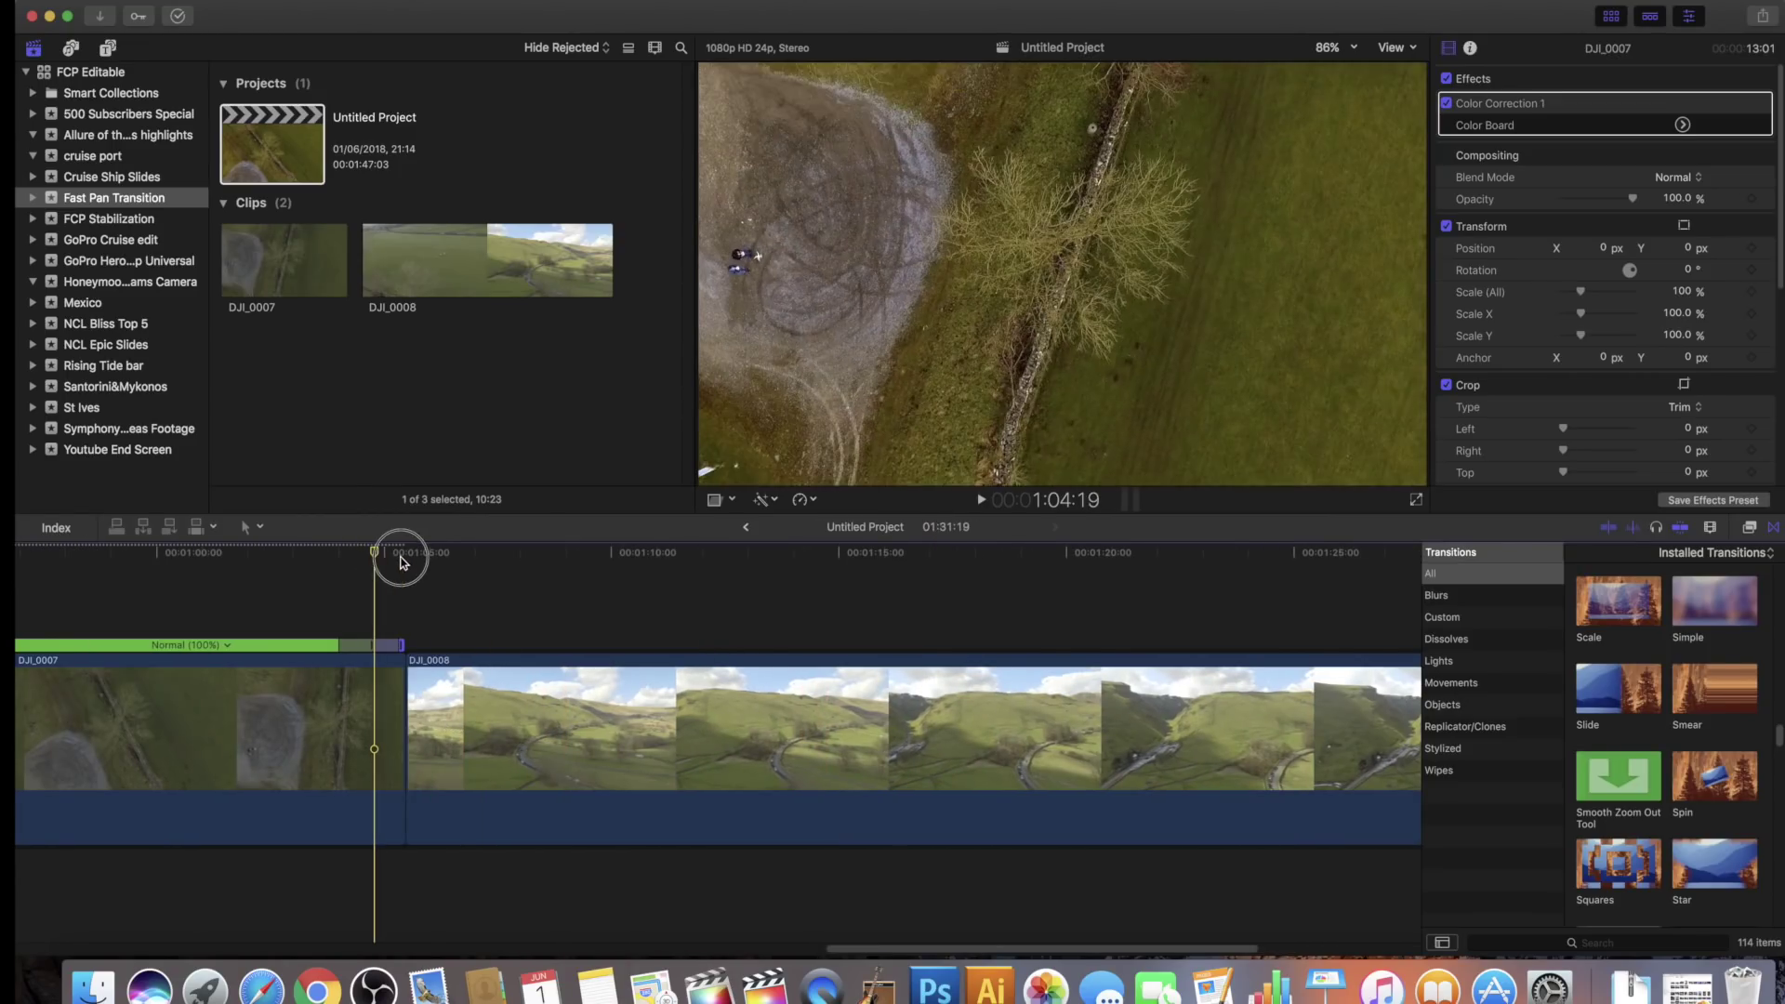
Step: Cut about six seconds off the start of DJI_0008, trimming it to 20:08
drag(401, 562, 431, 564)
scroll(517, 584, right, 3)
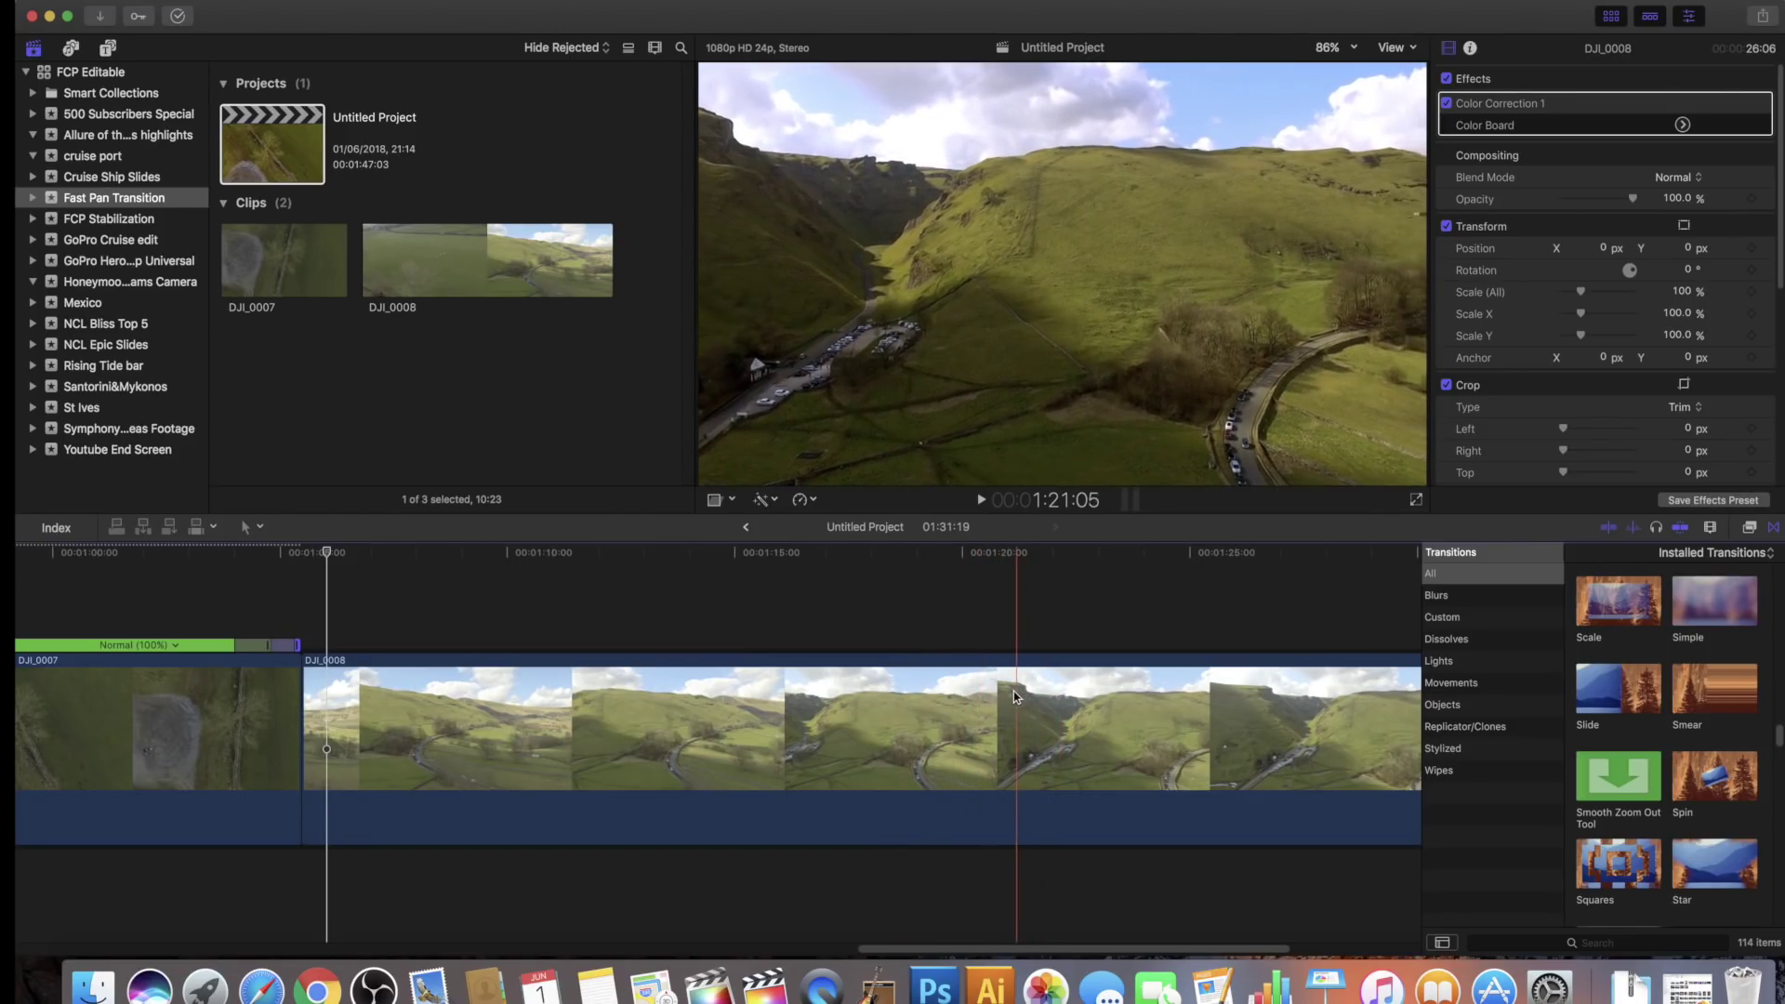
click(1009, 696)
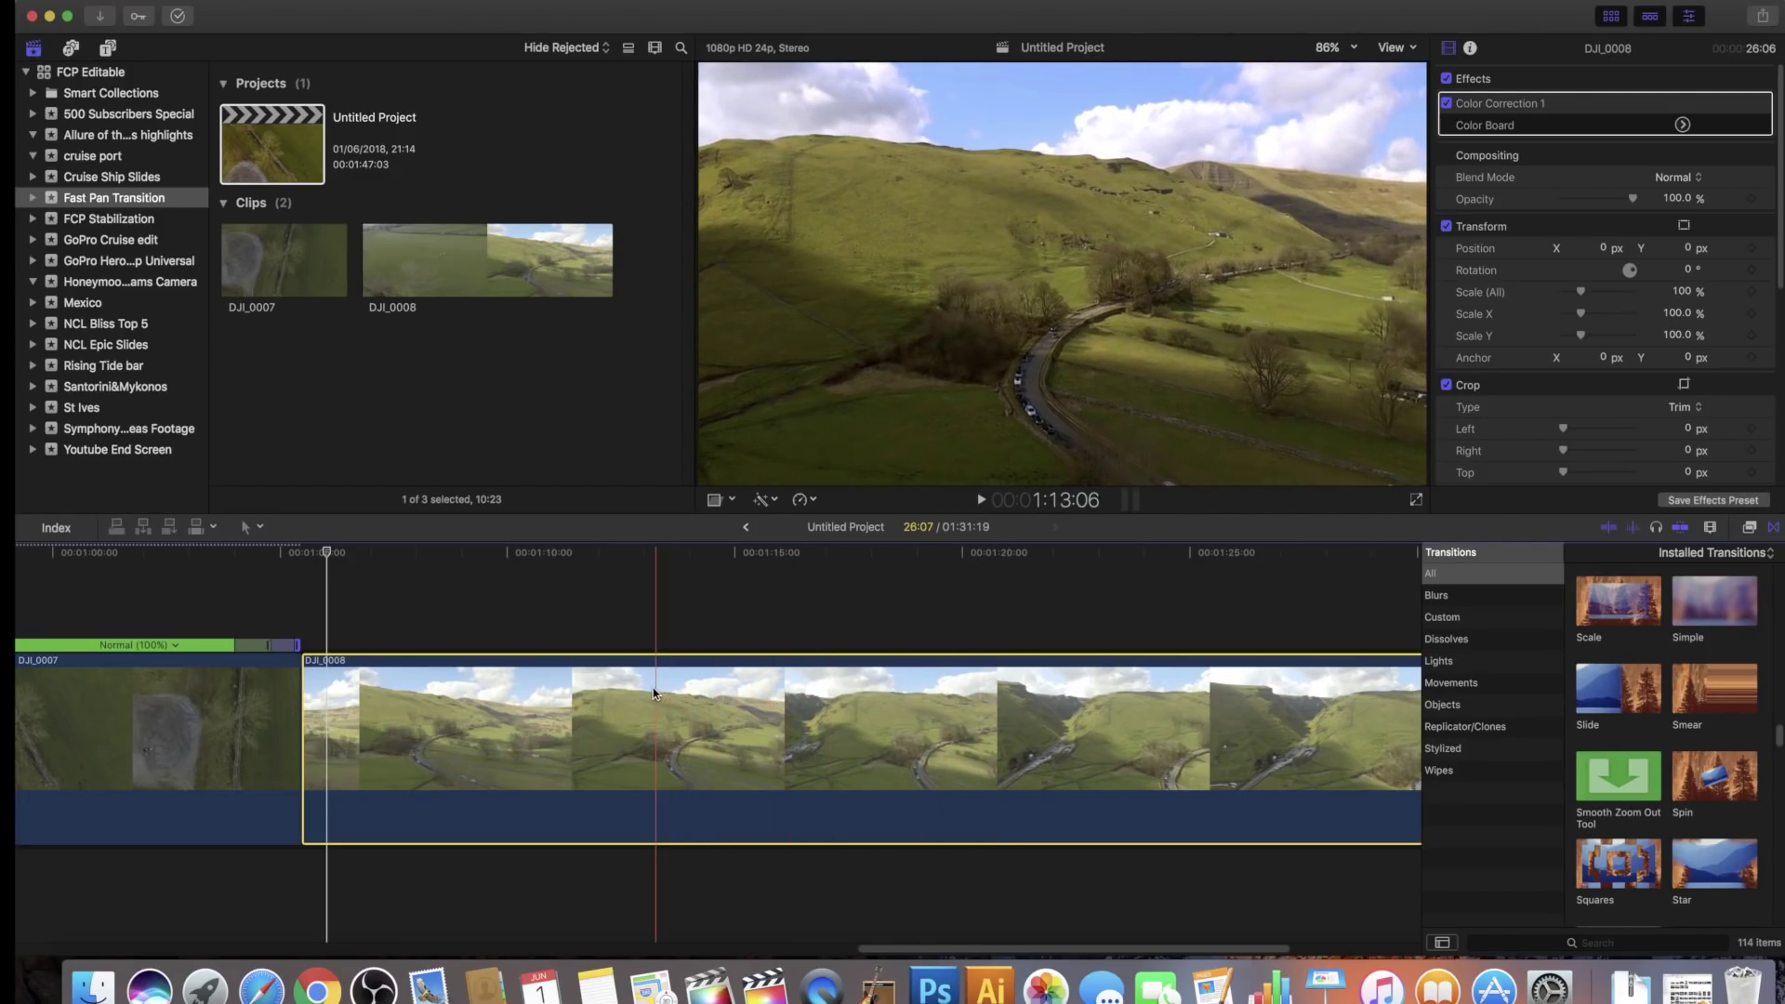
click(572, 688)
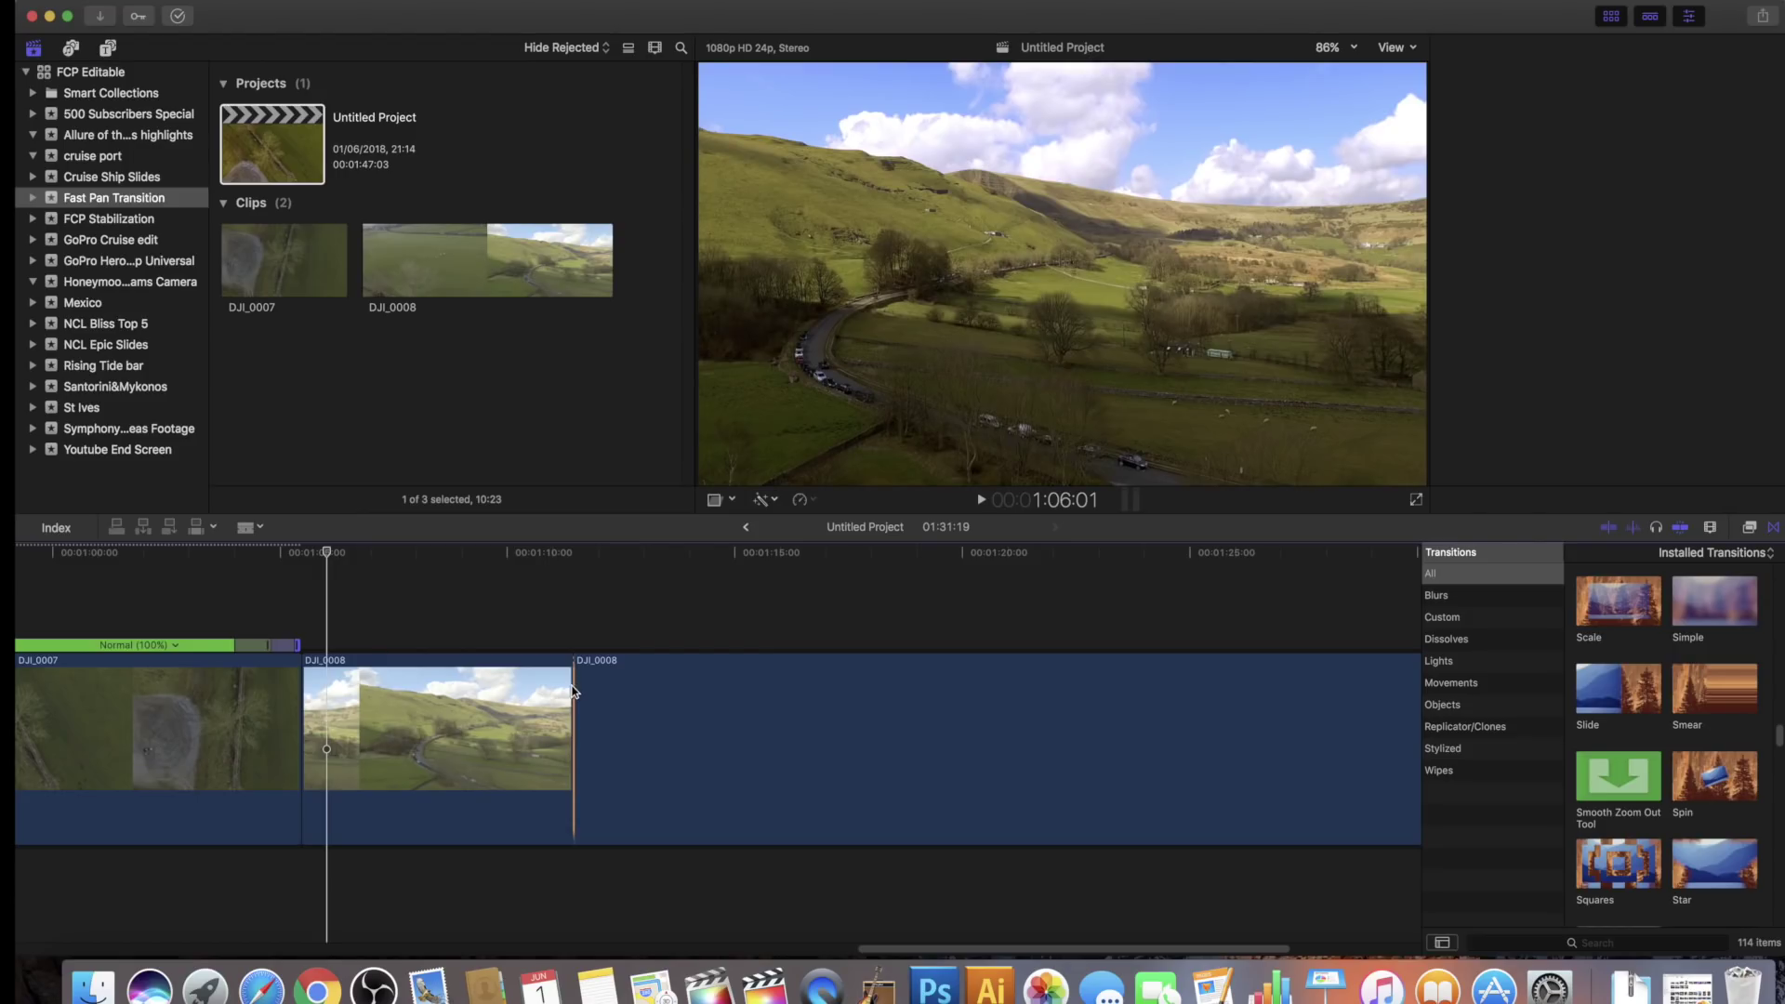
click(535, 692)
key(Delete)
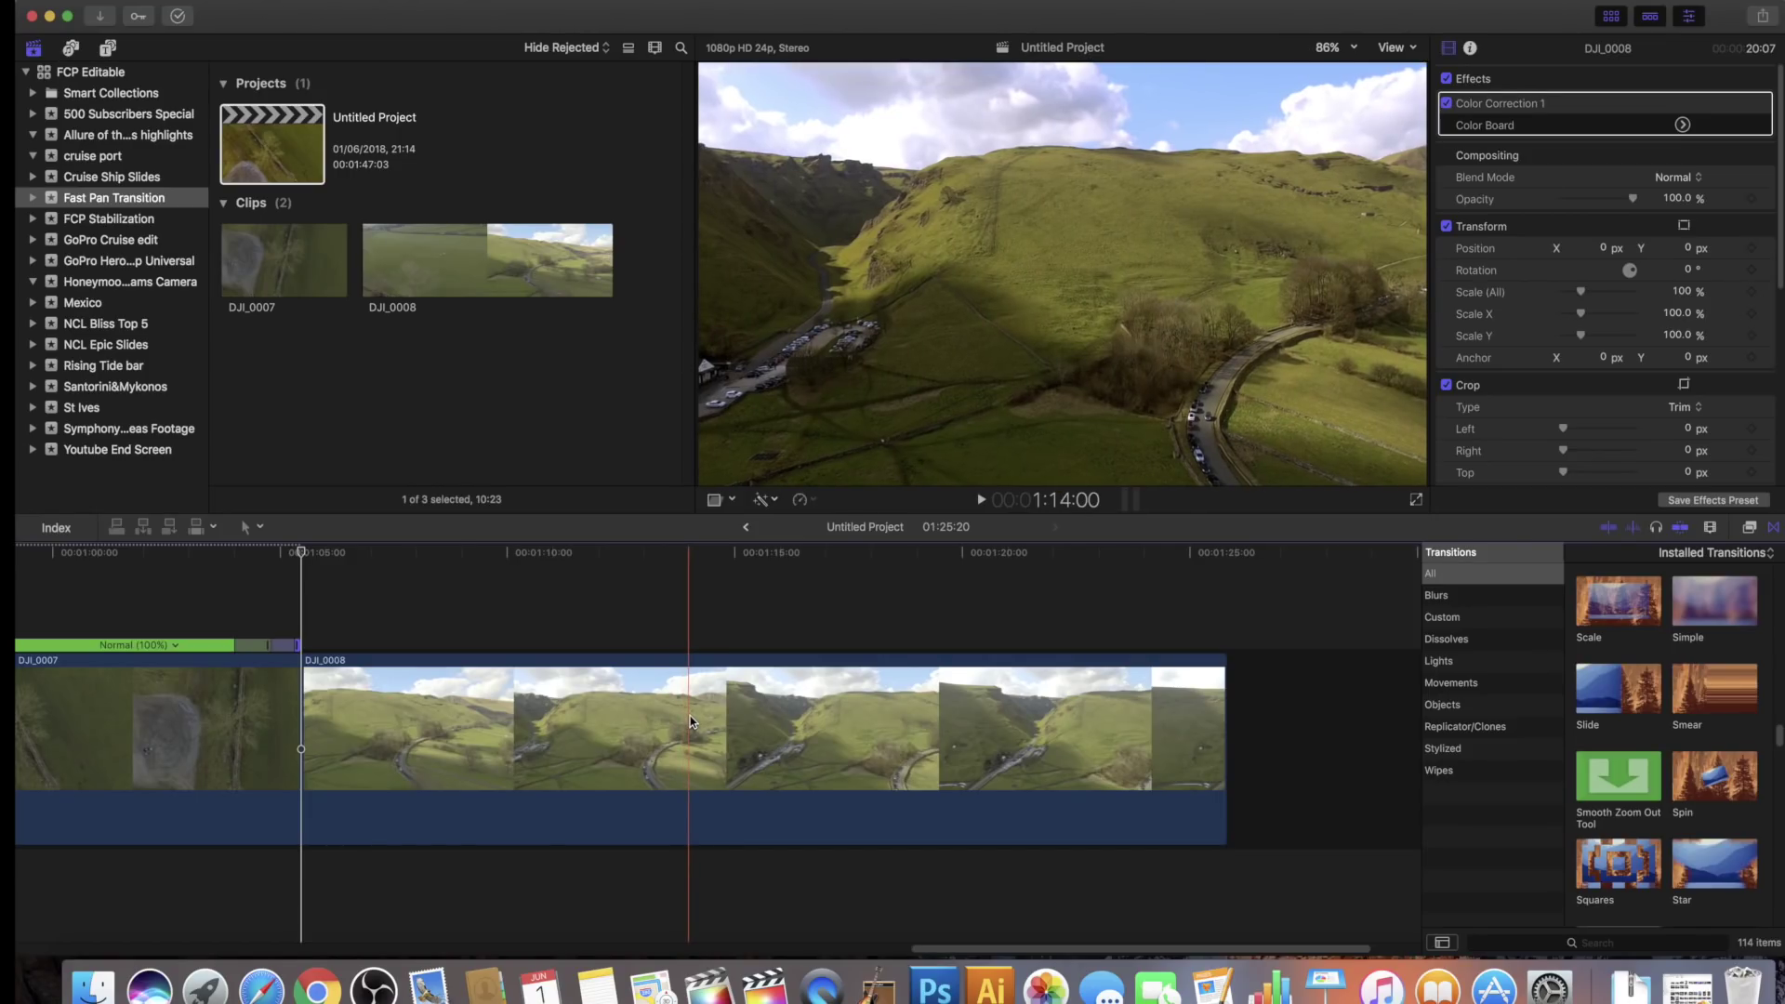
click(690, 718)
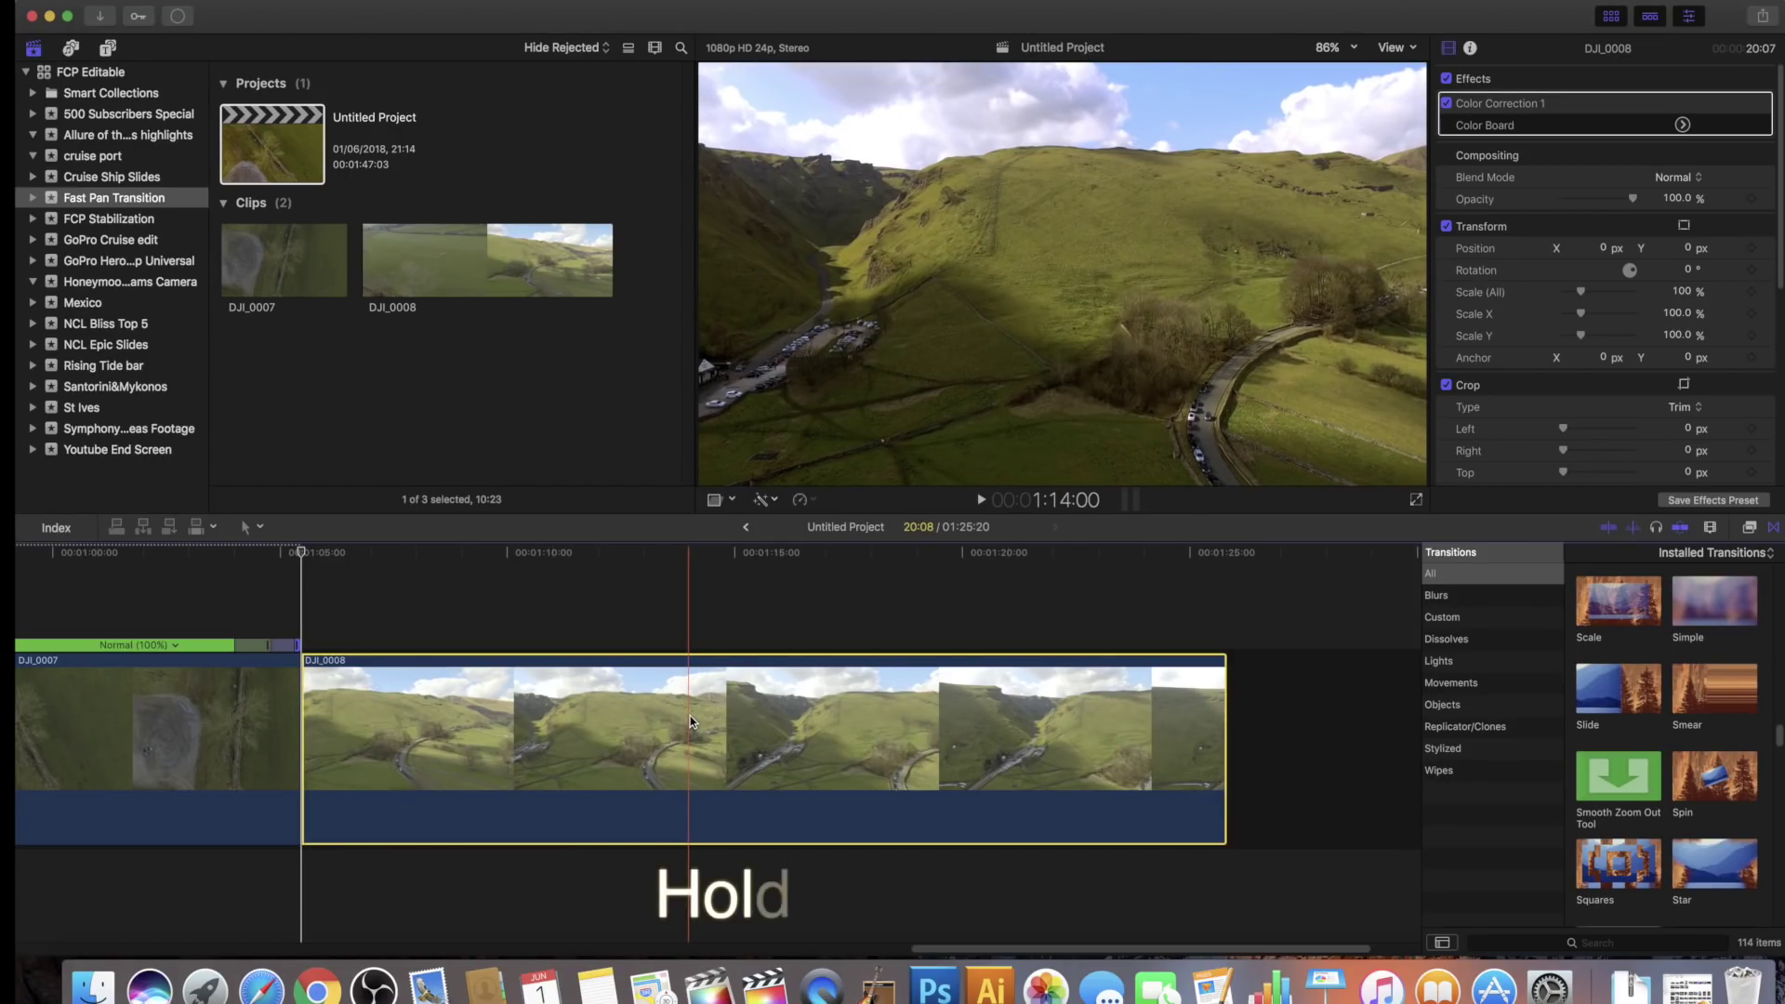
Step: Speed-blade DJI_0008 and set its opening segment to Fast 8x, making the project 01:18:10
key(shift+b)
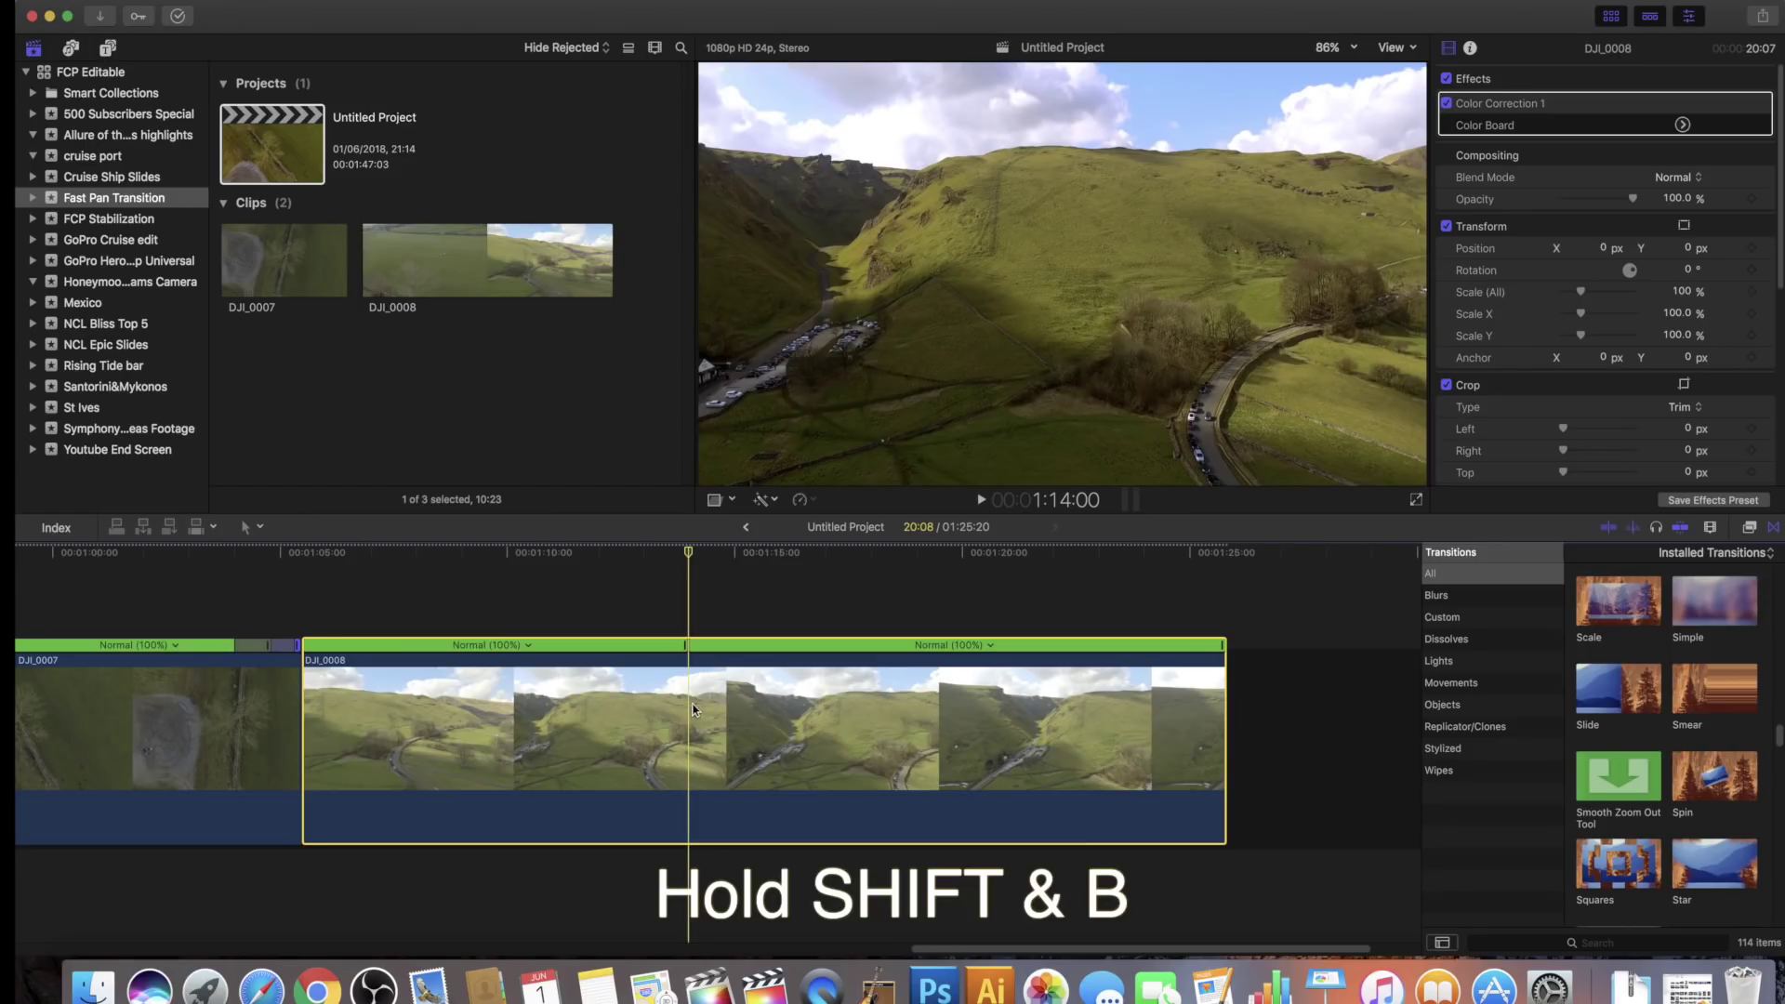
click(508, 648)
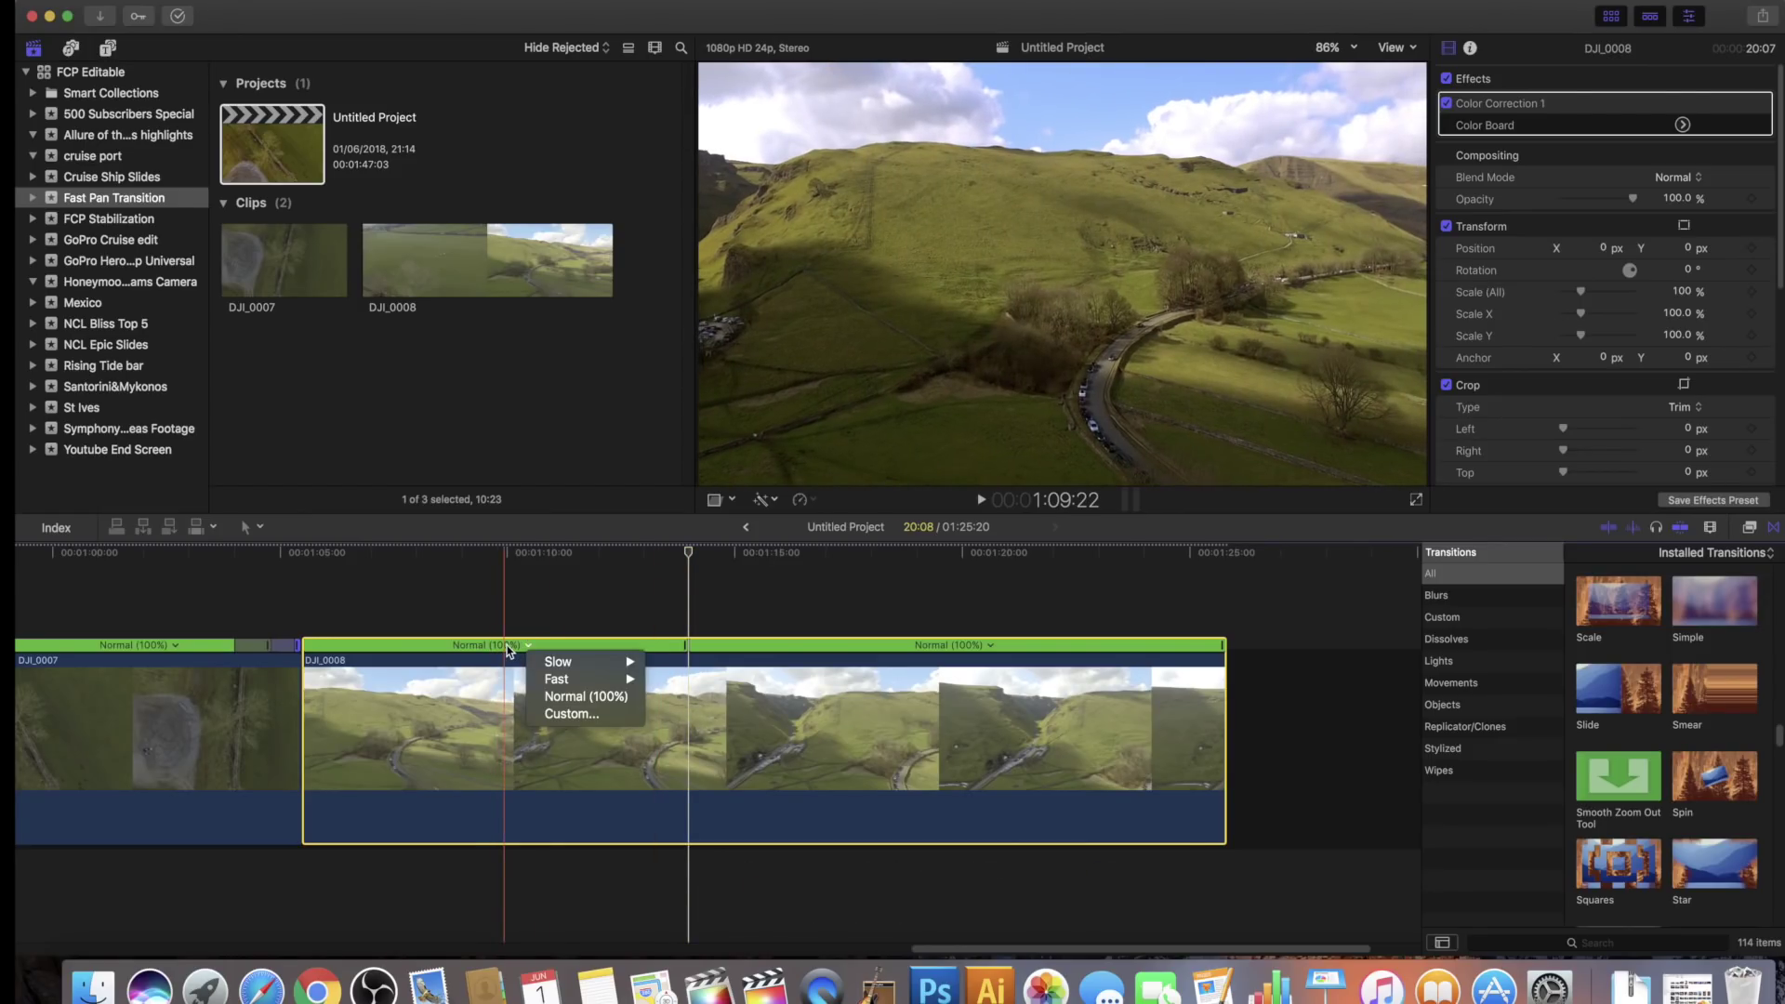
mouse_move(564, 681)
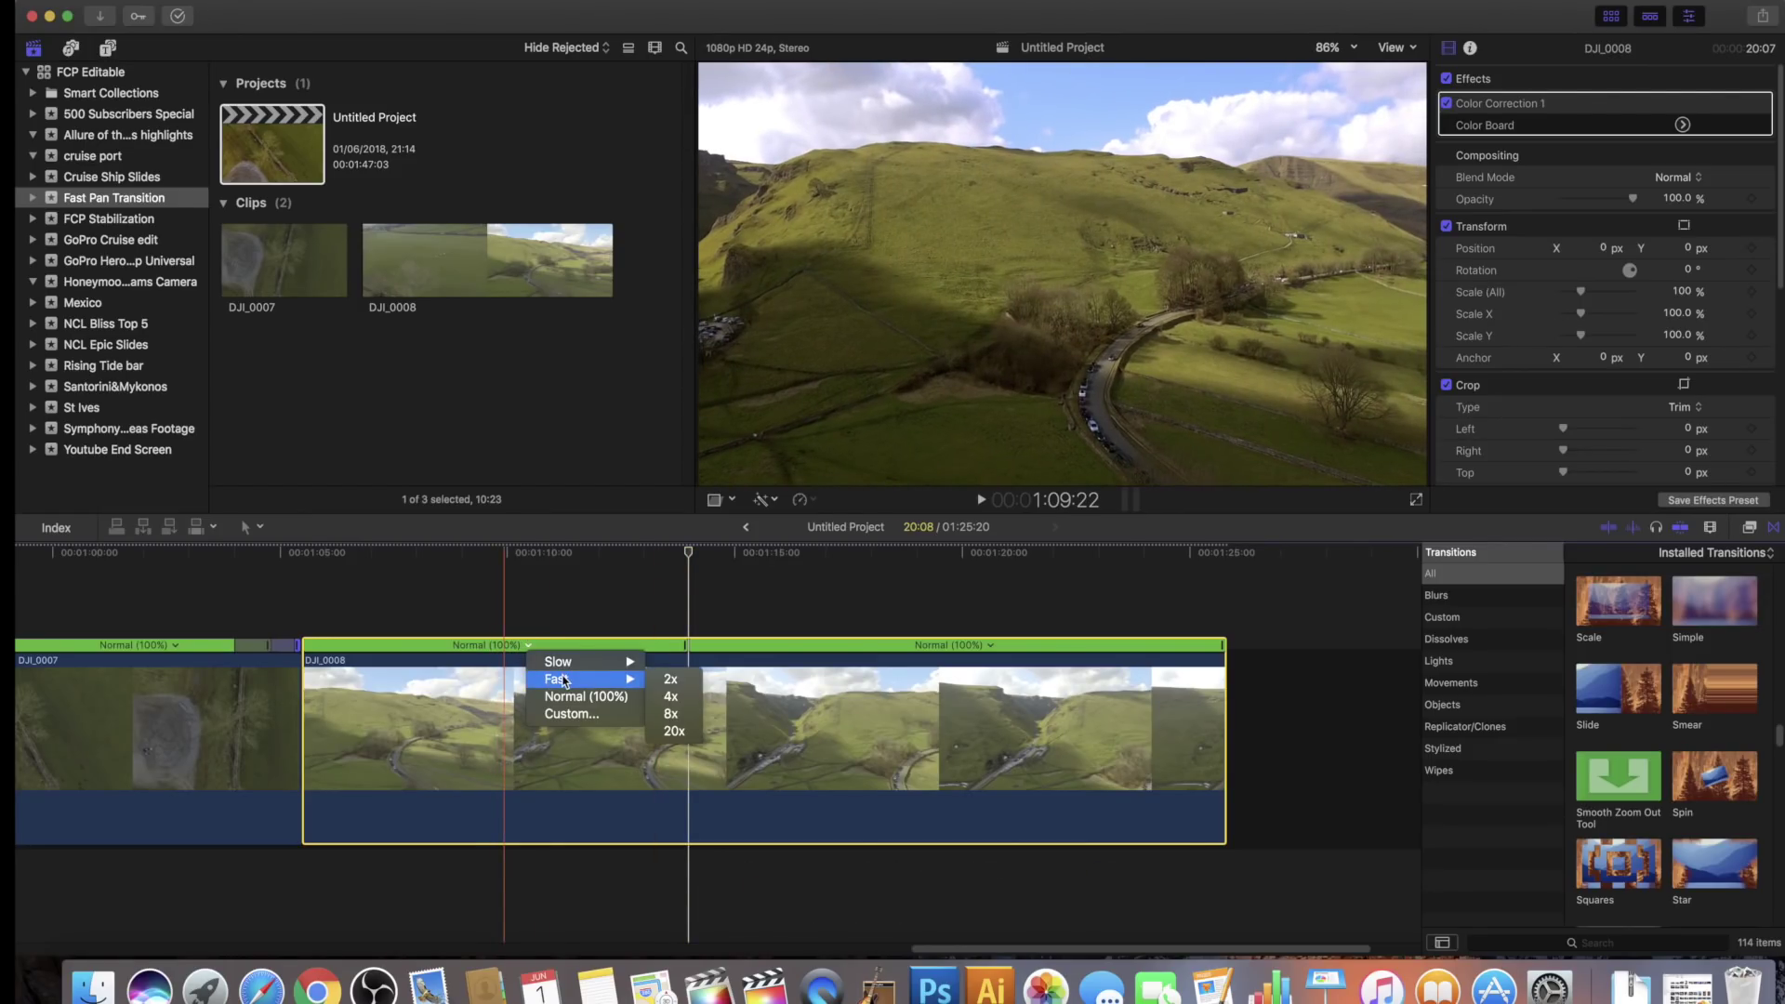
click(673, 713)
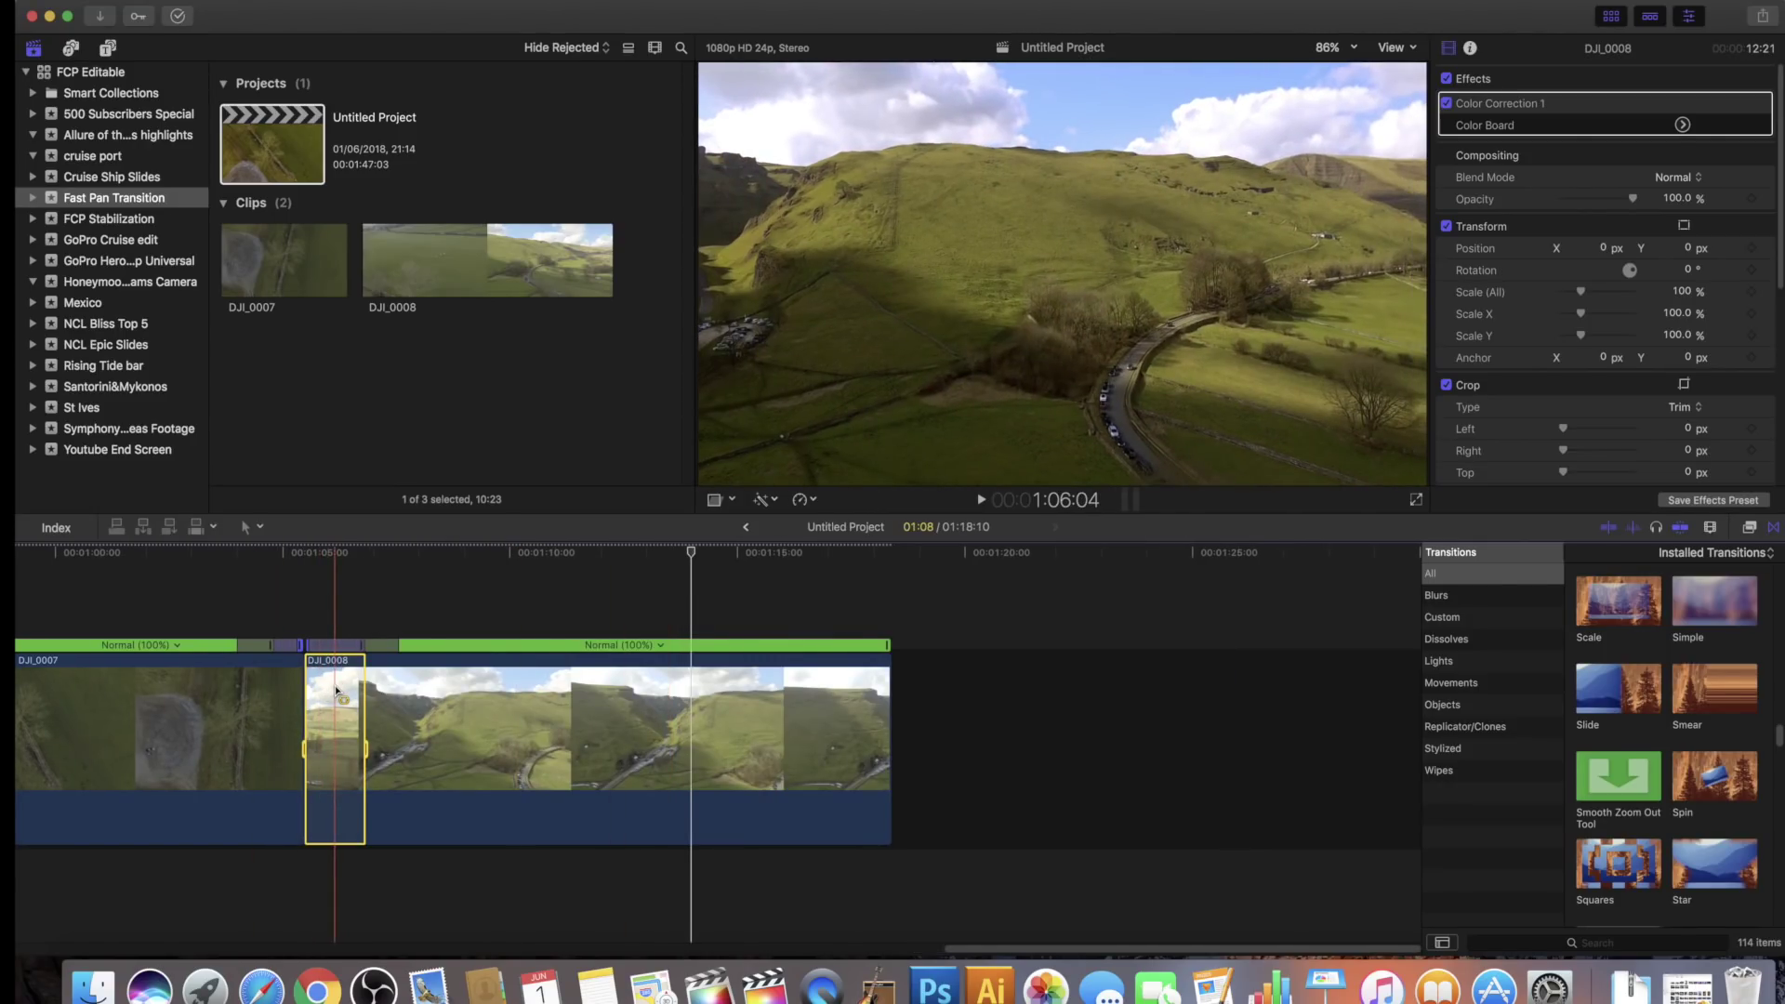
key(super+minus)
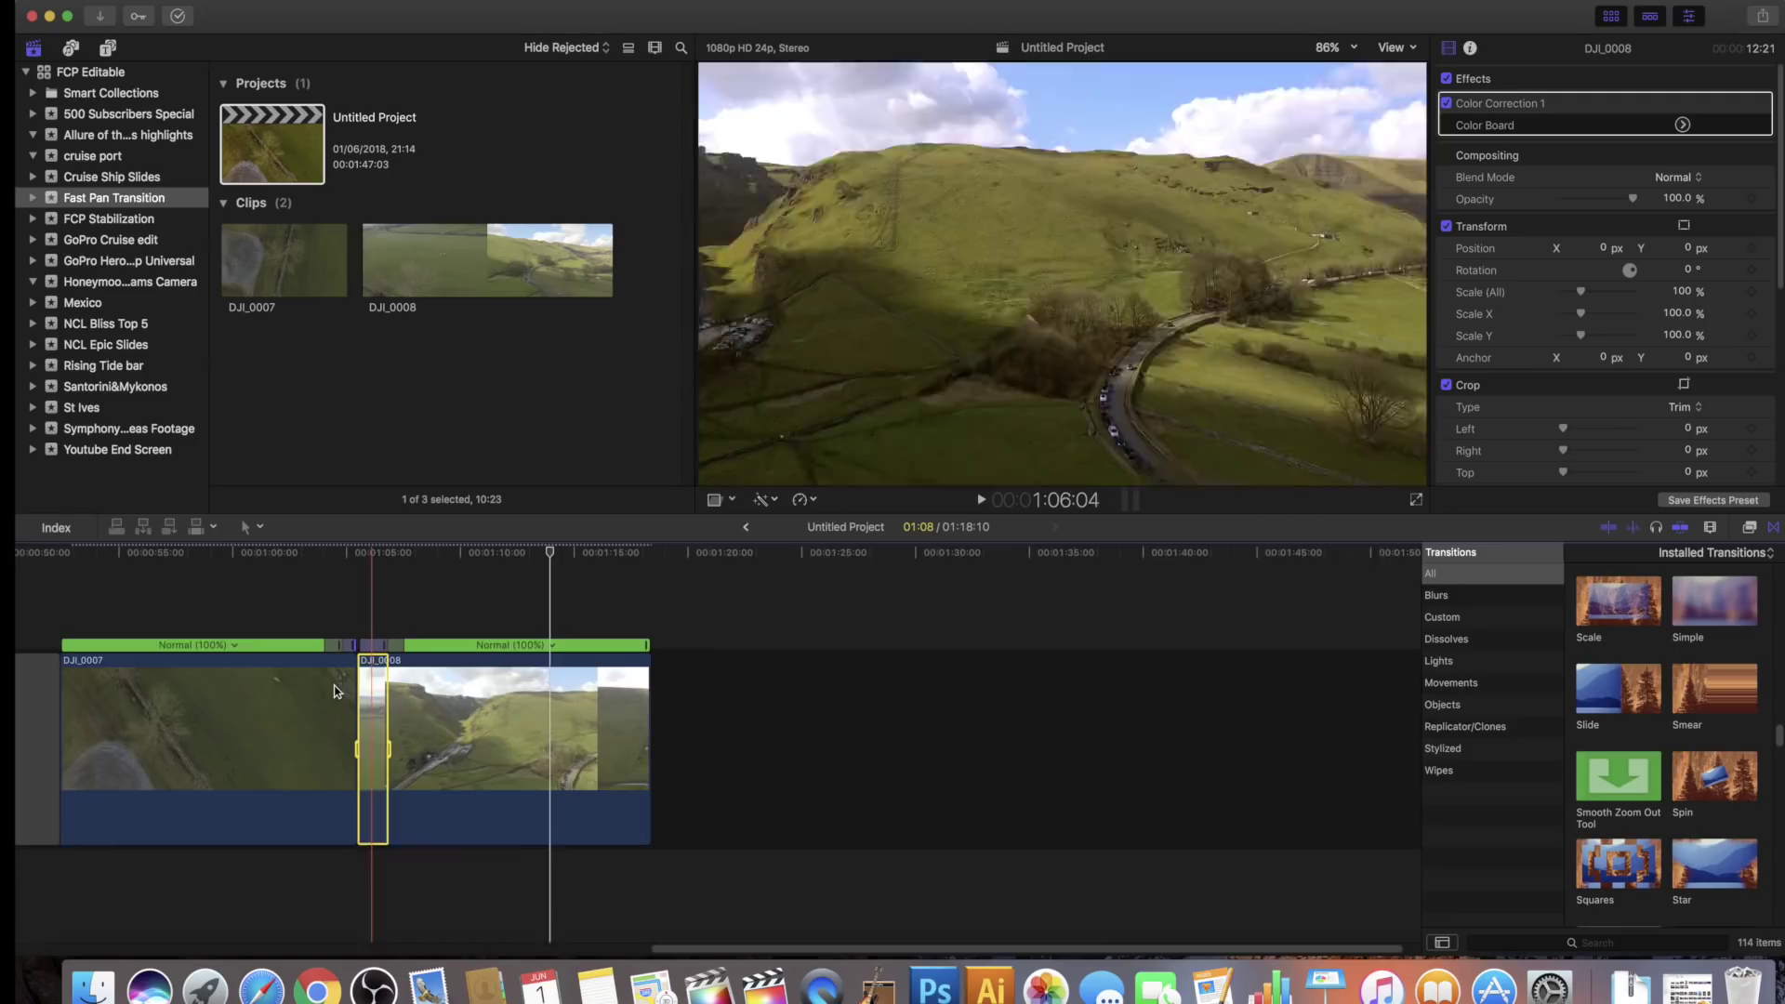
Step: Play back the sped-up join, then show the Fast speed choices for DJI_0008's opening segment
key(super+equal)
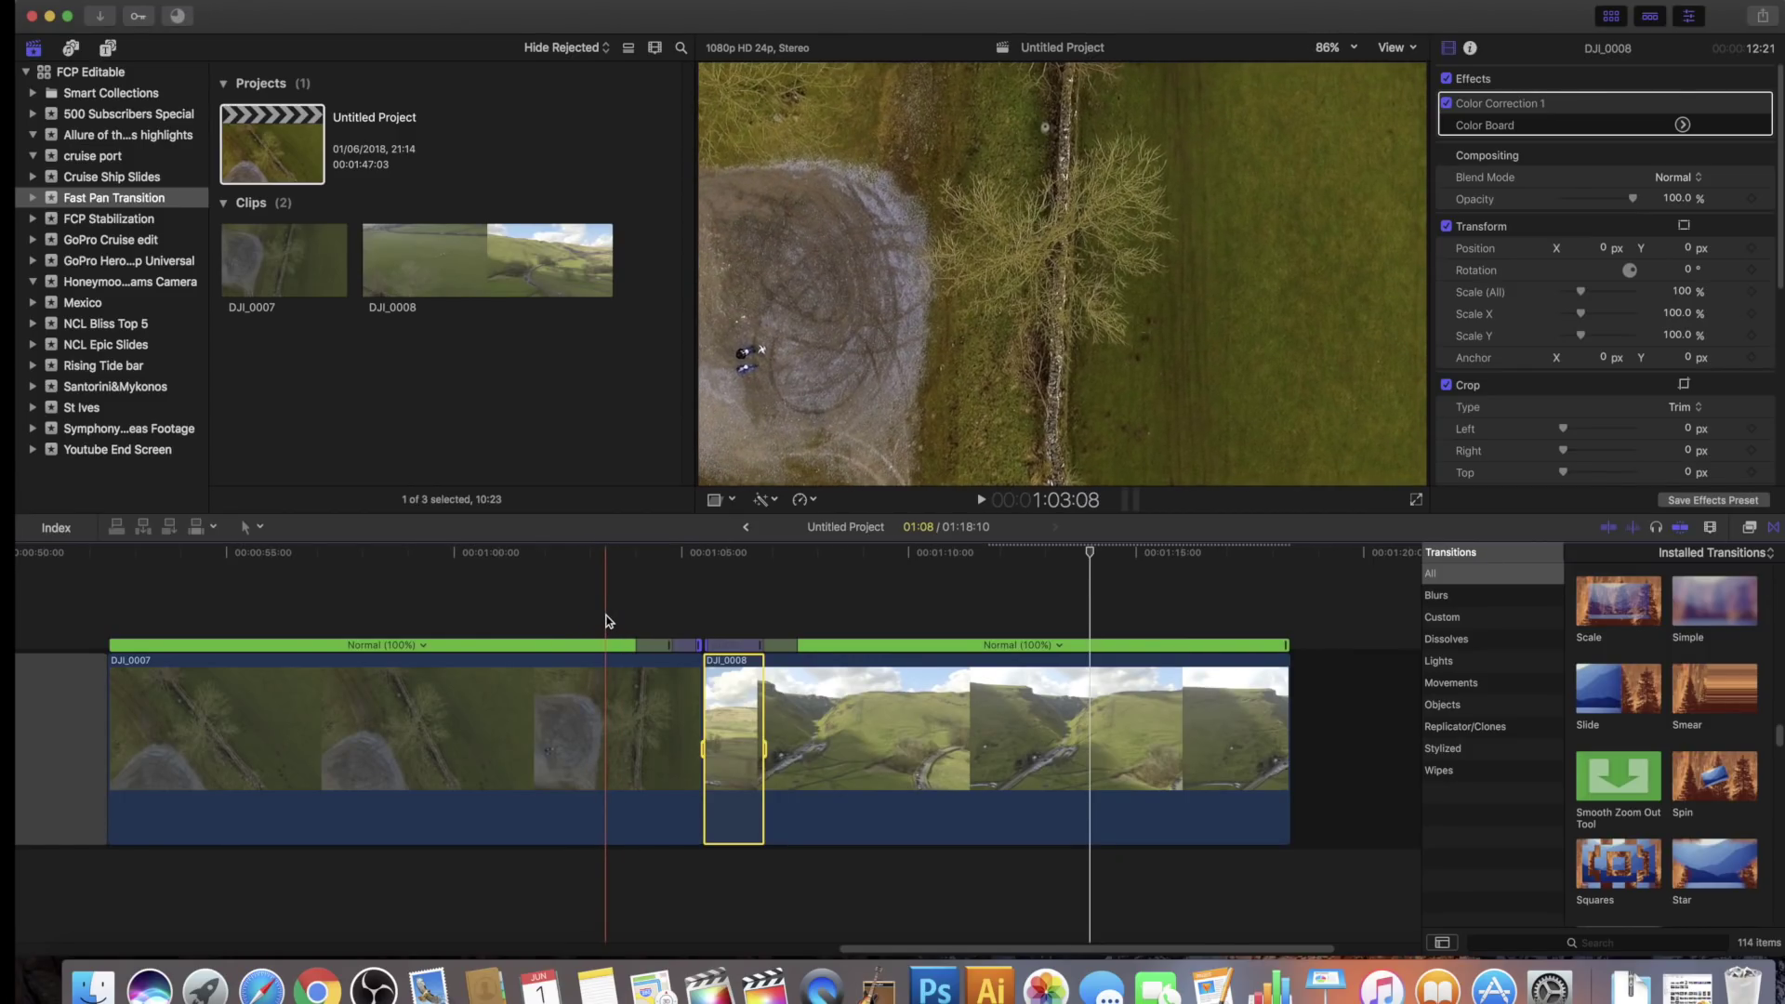
key(space)
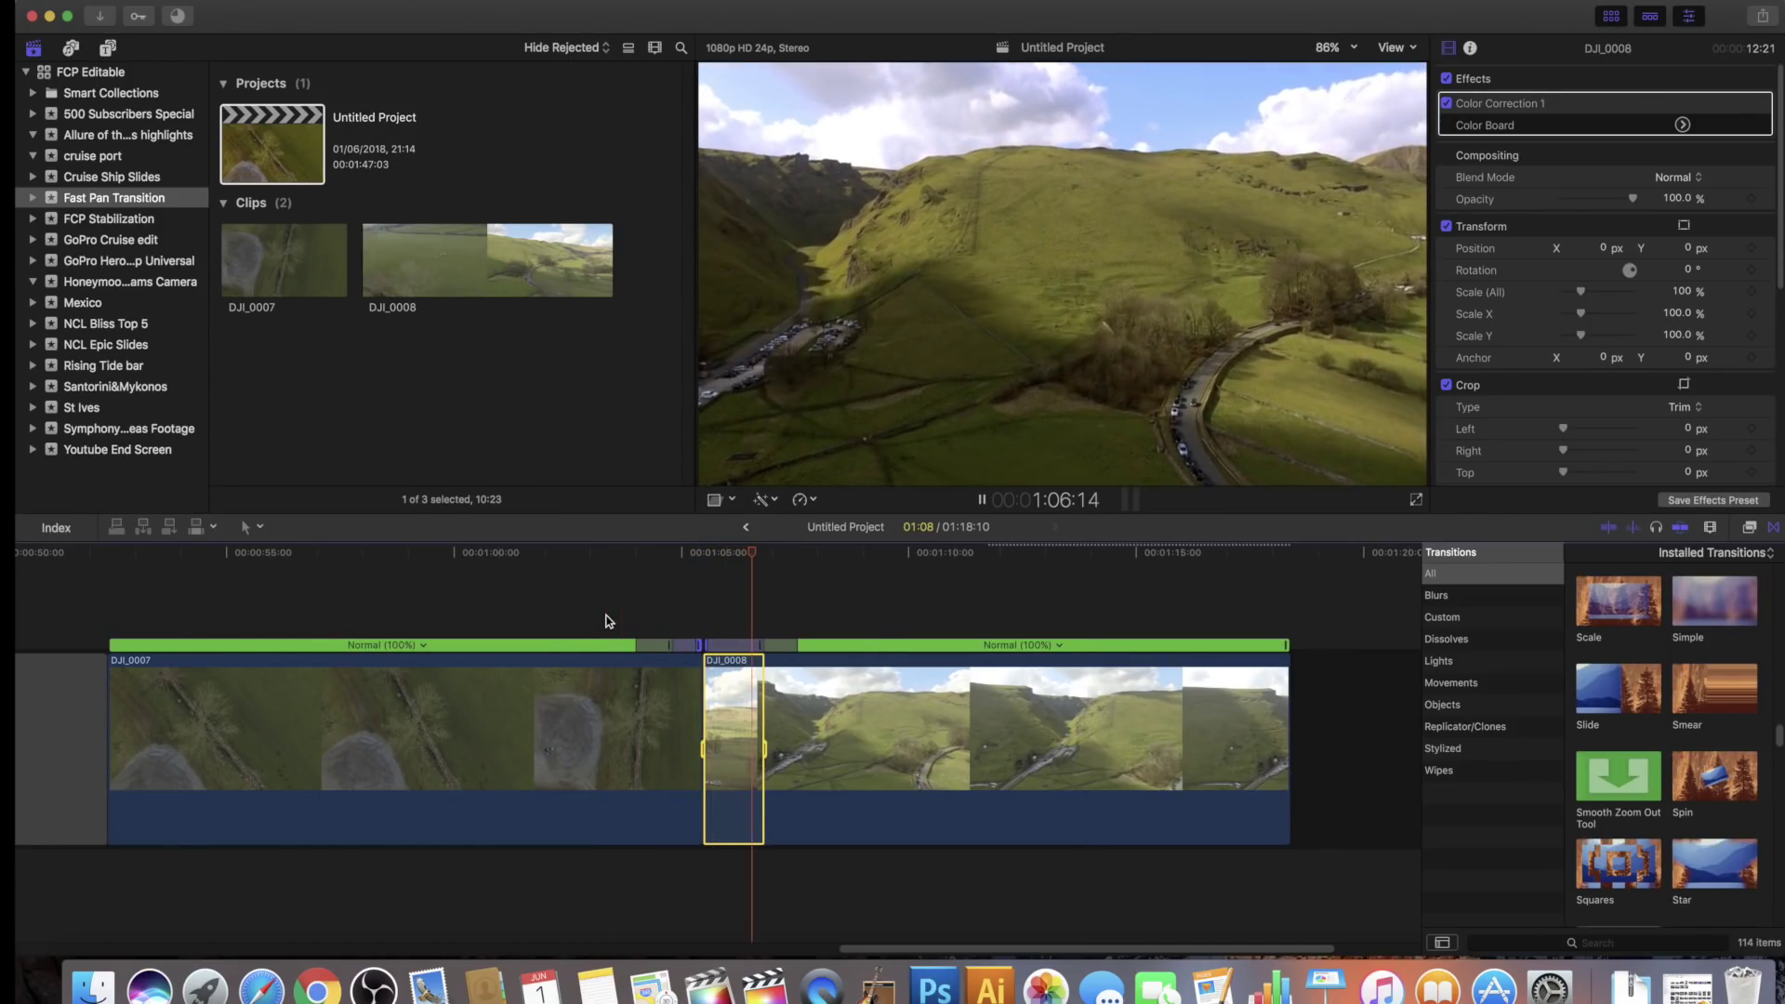
key(space)
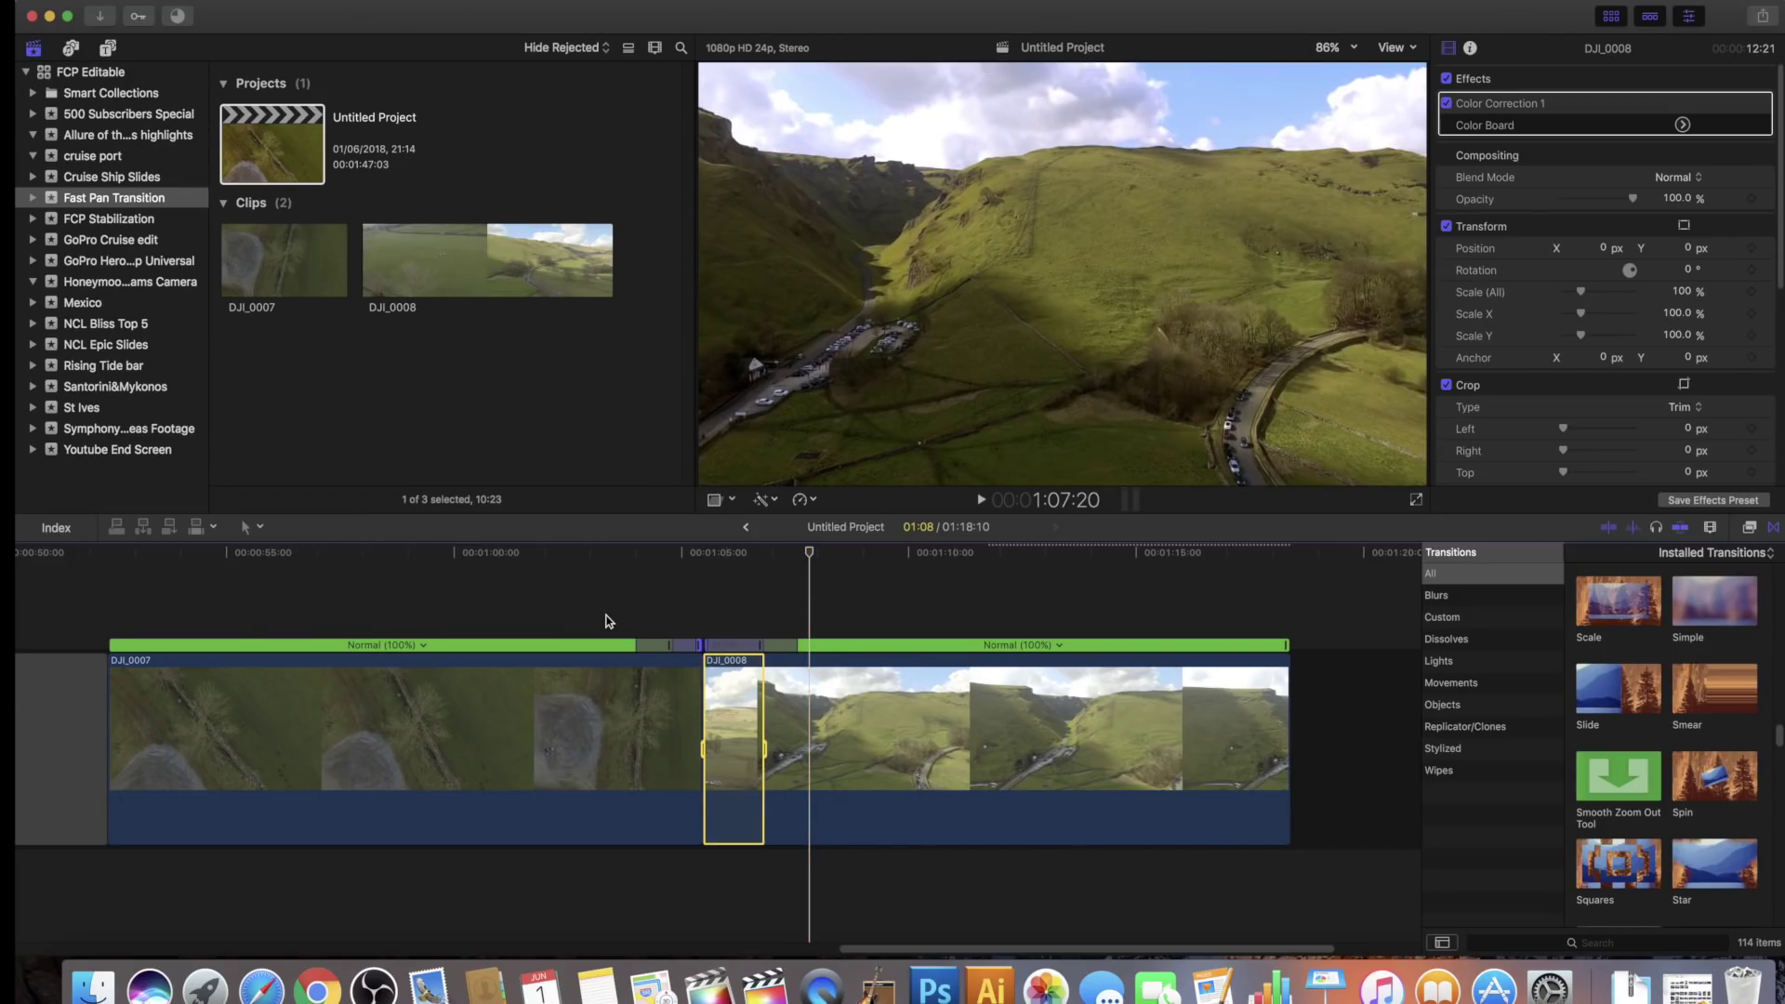
key(super+equal)
key(super+equal)
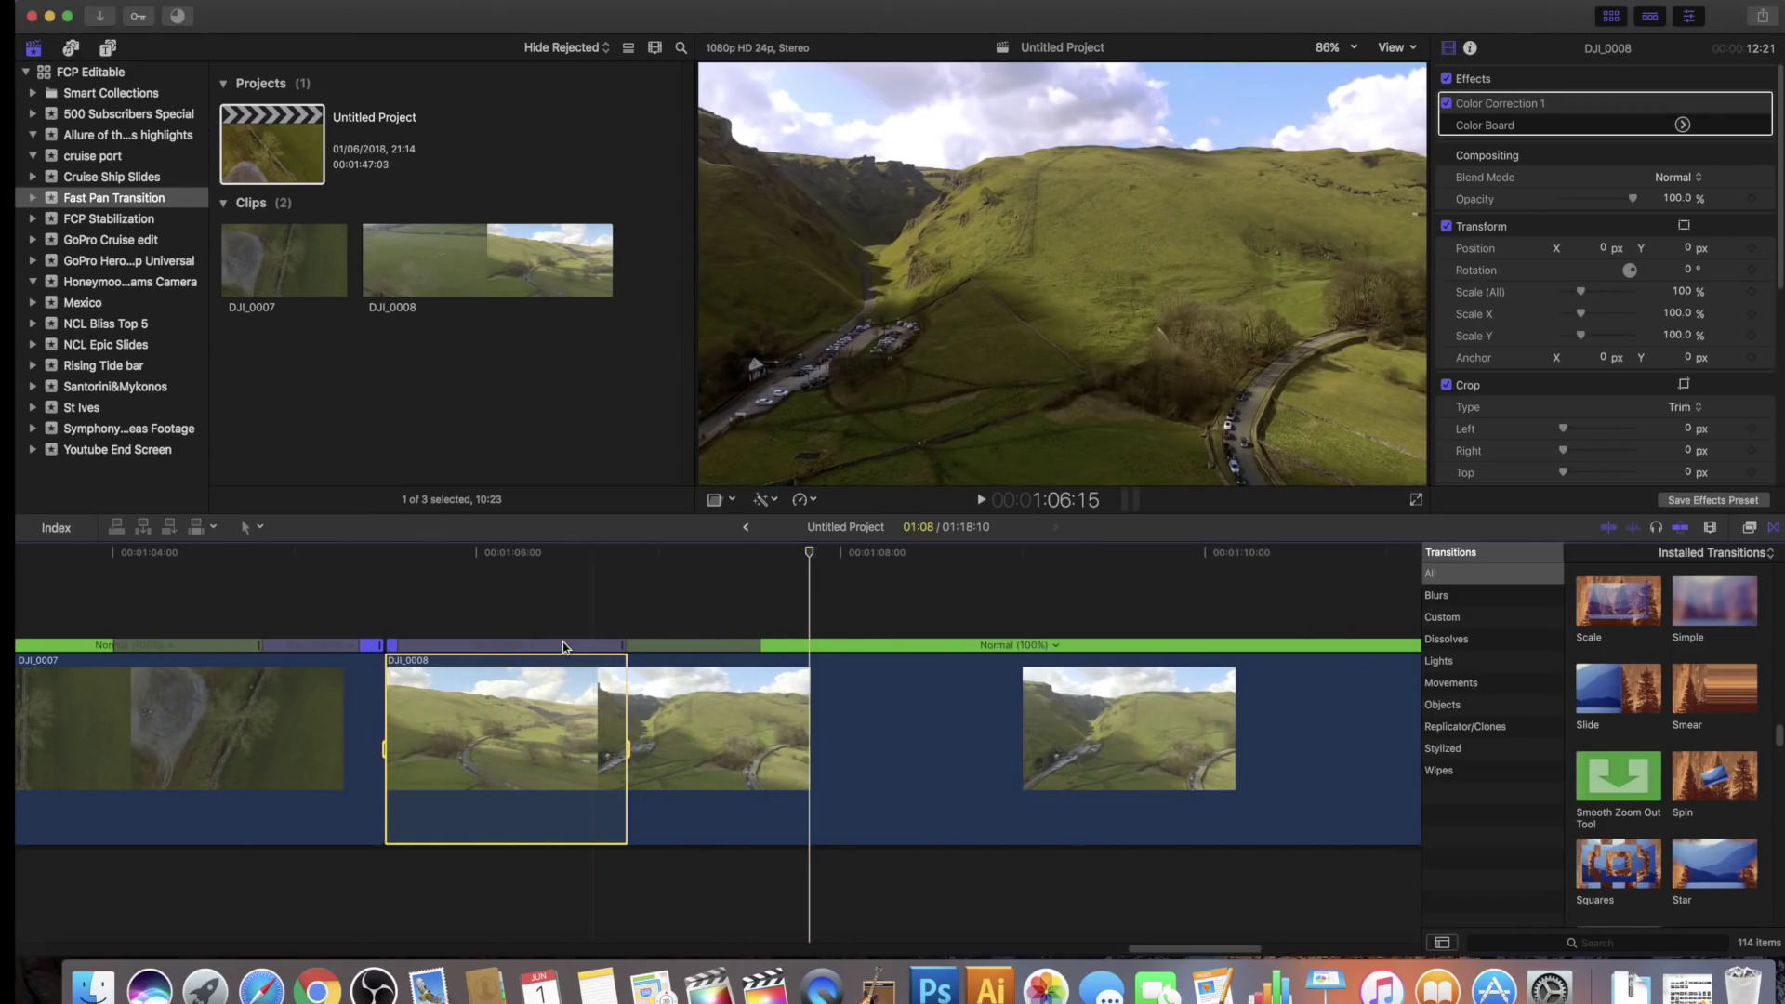
click(533, 649)
mouse_move(566, 686)
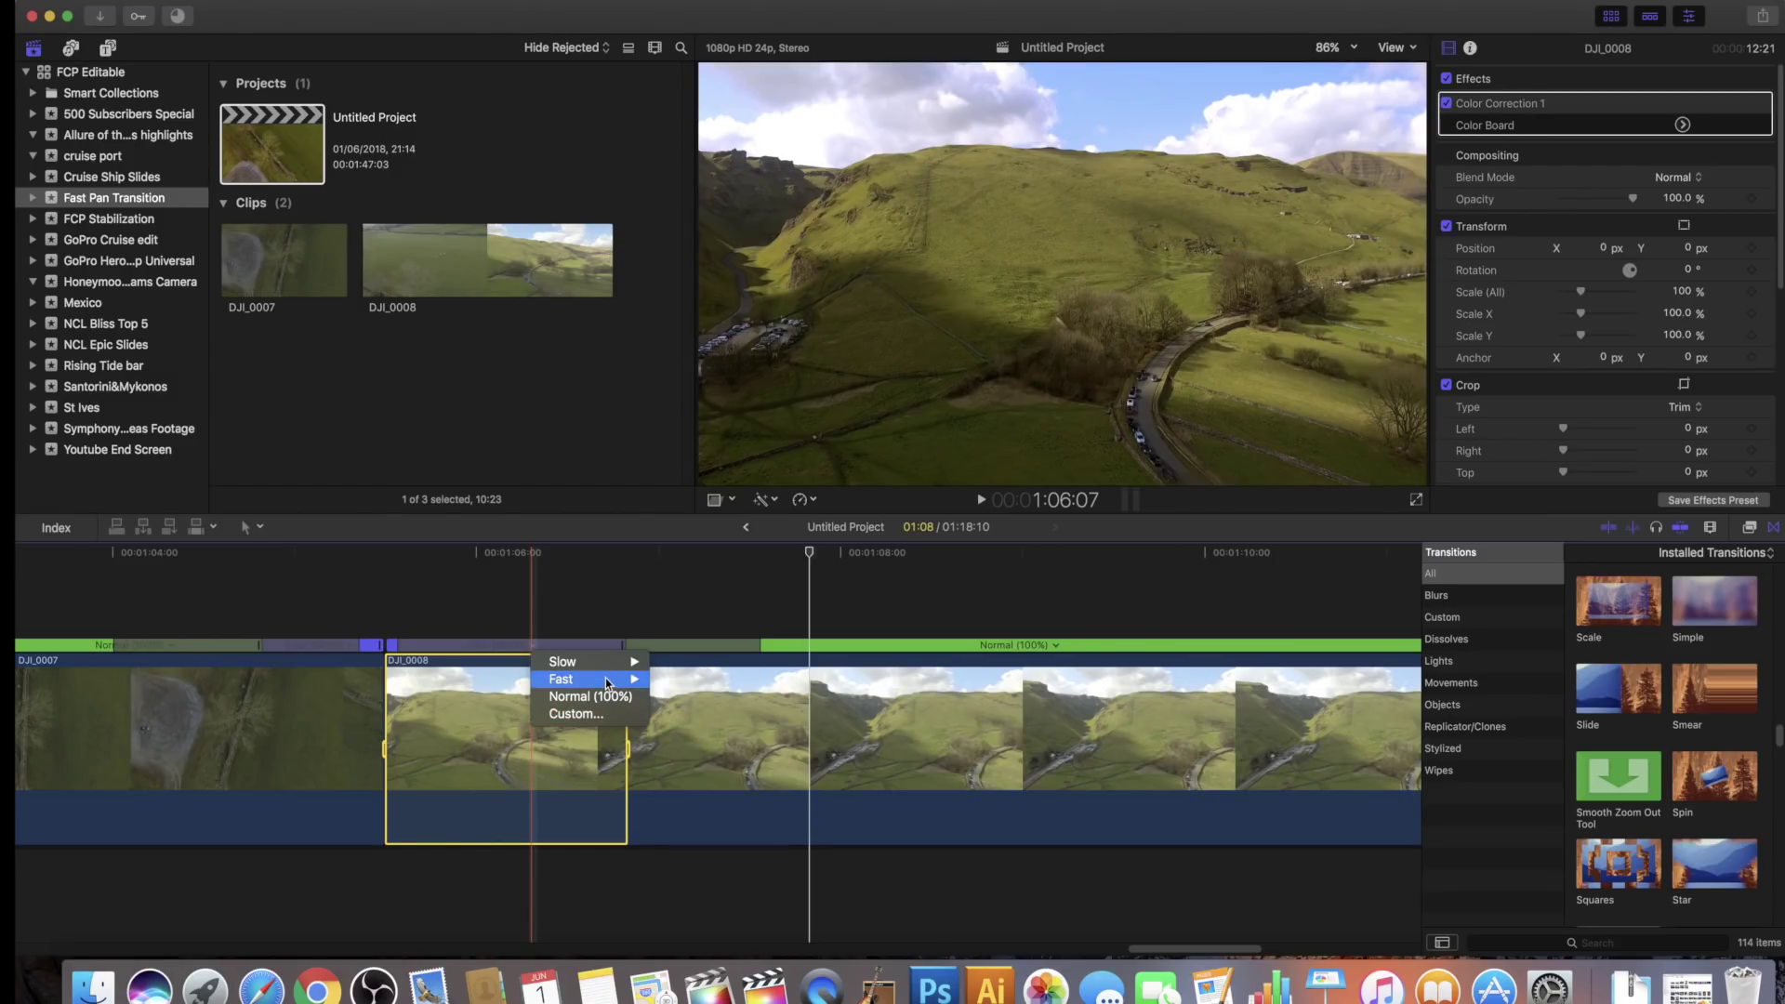
Step: Set the fast segments of DJI_0008 and DJI_0007 to 20x and preview the join
click(670, 728)
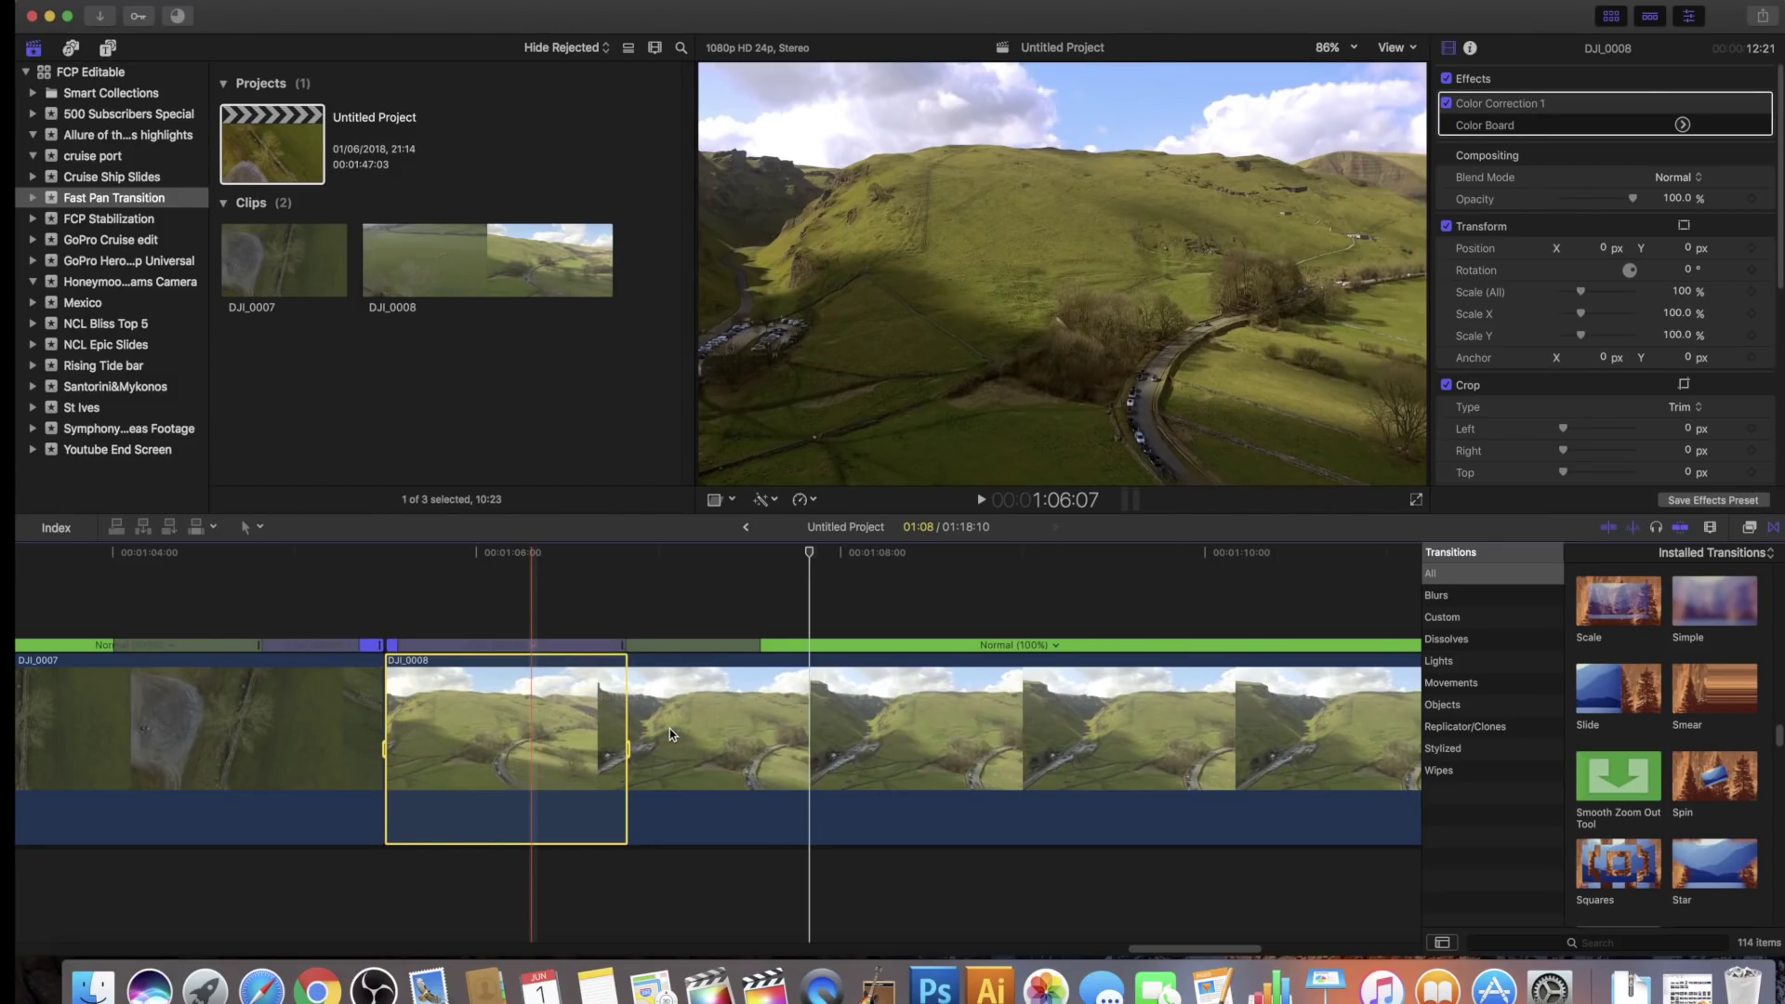
click(381, 646)
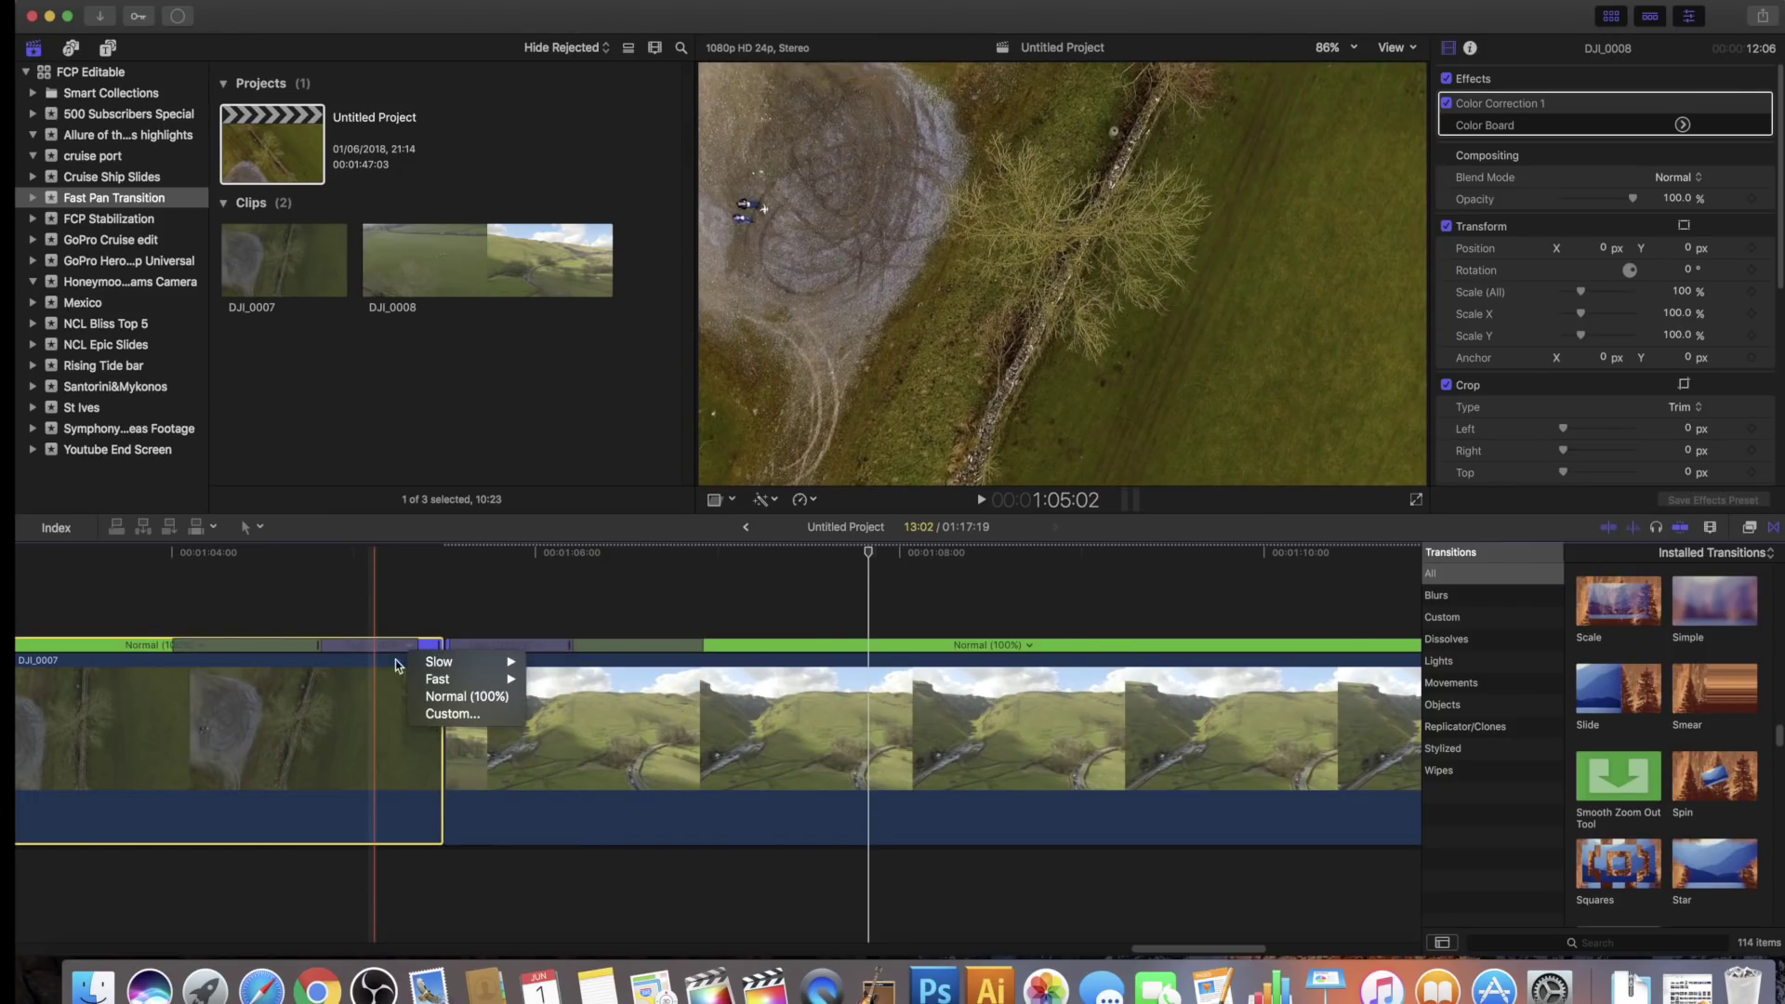
mouse_move(456, 679)
click(554, 732)
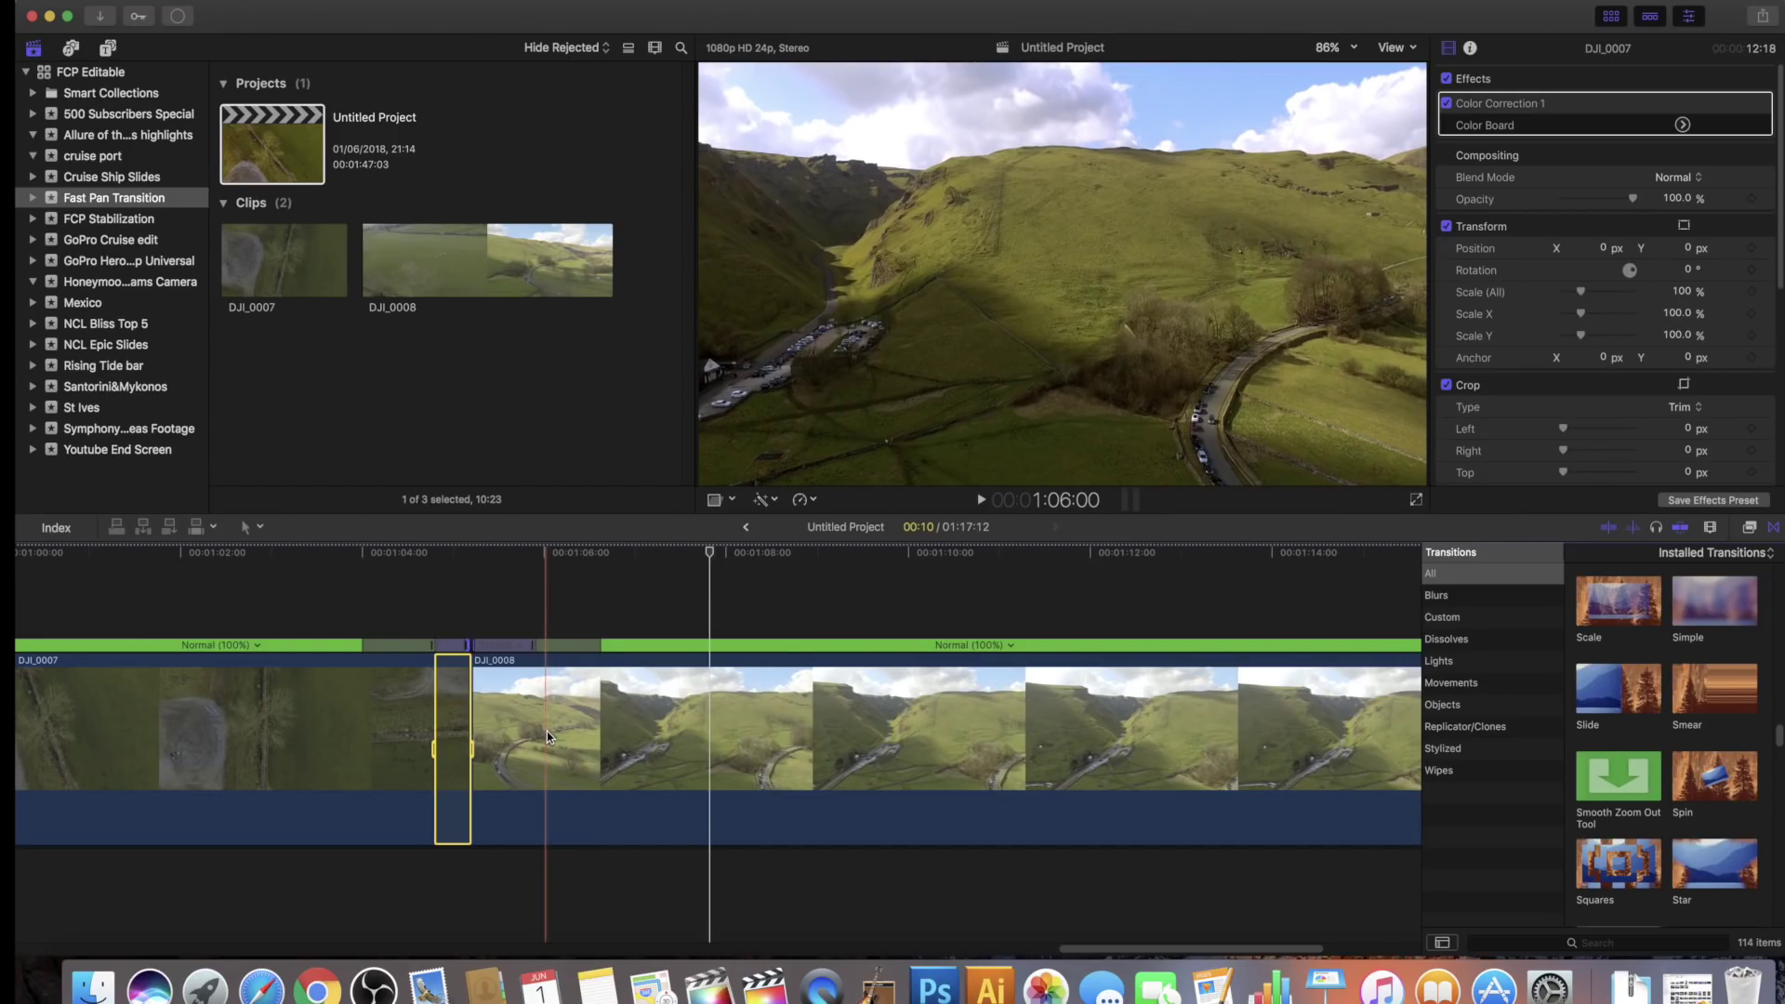
scroll(560, 733, left, 5)
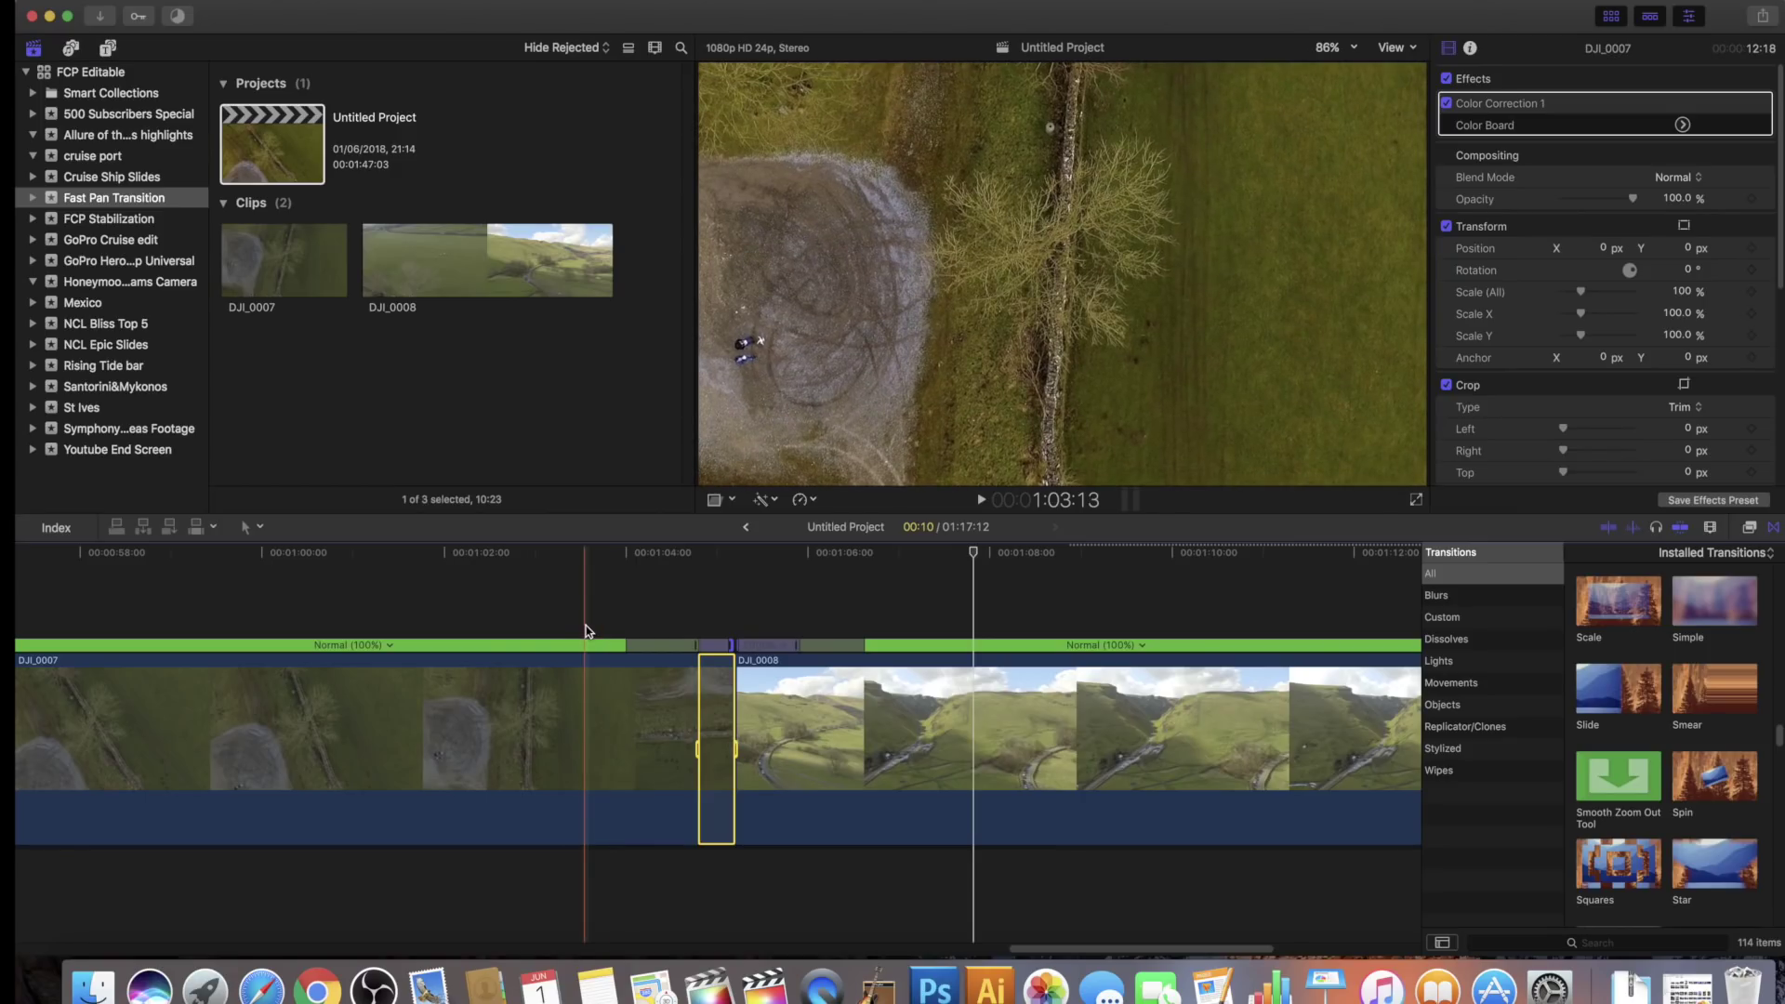
key(space)
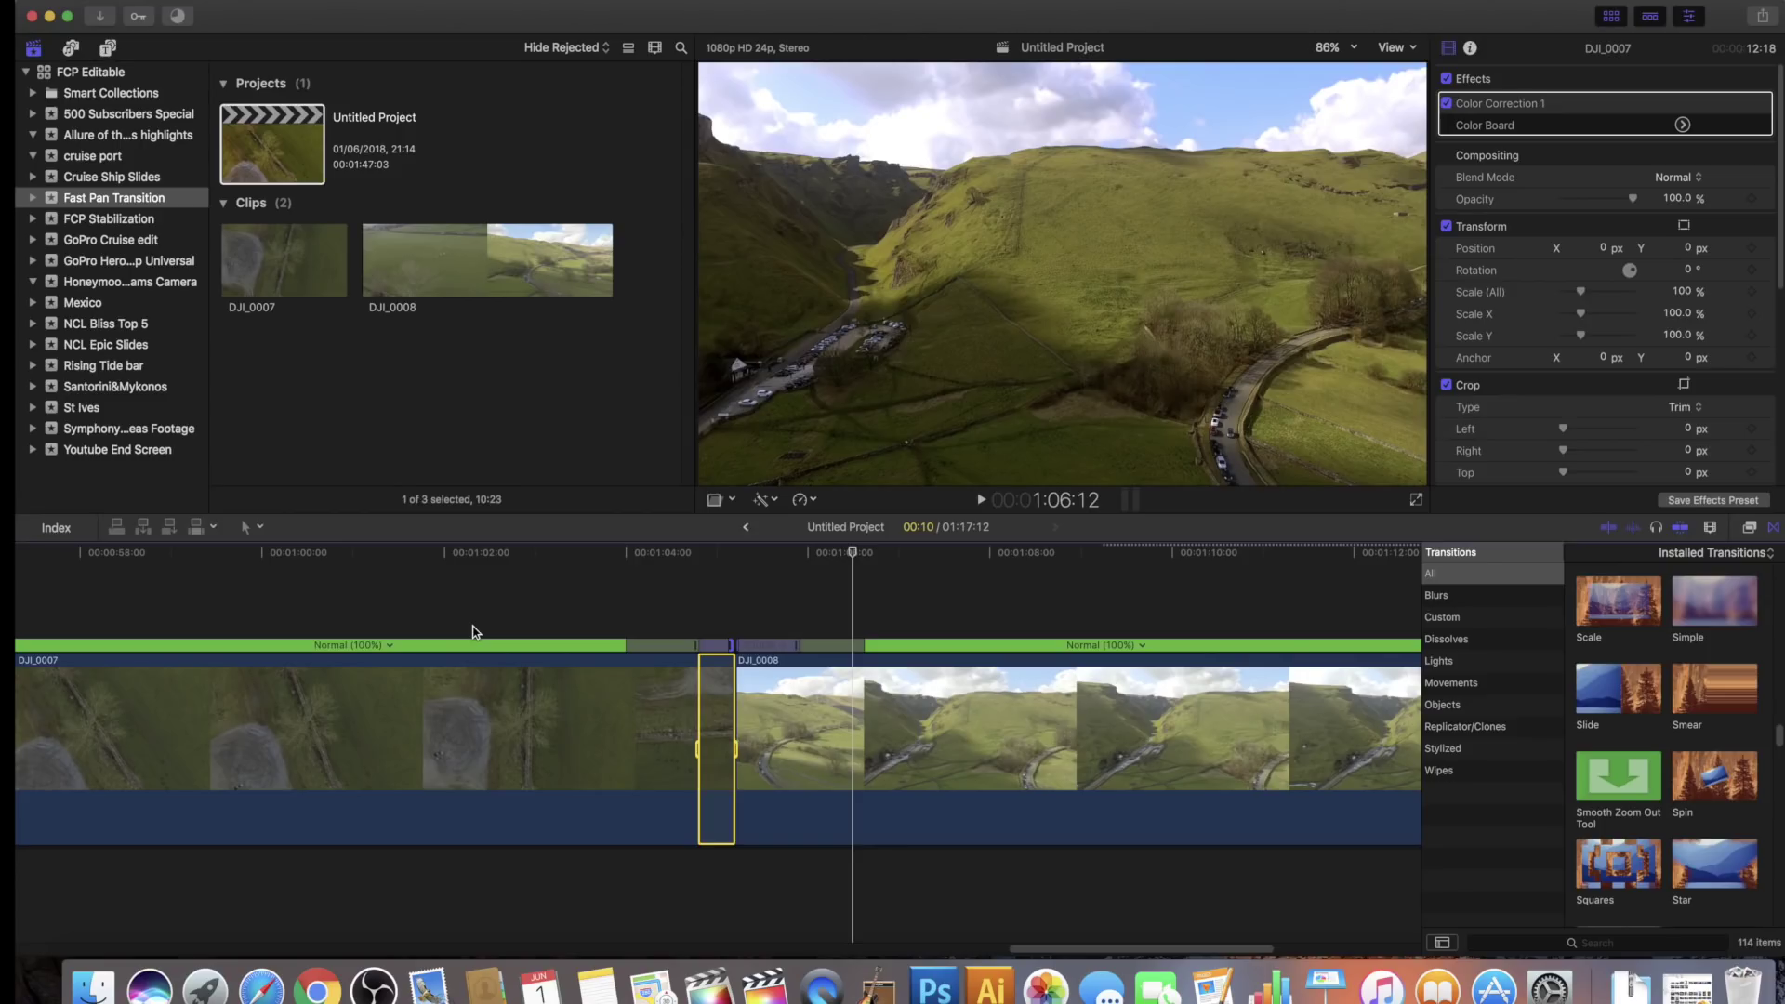
Step: Trim about 8 seconds off DJI_0008's end and DJI_0007's start, then play back
scroll(970, 704, right, 10)
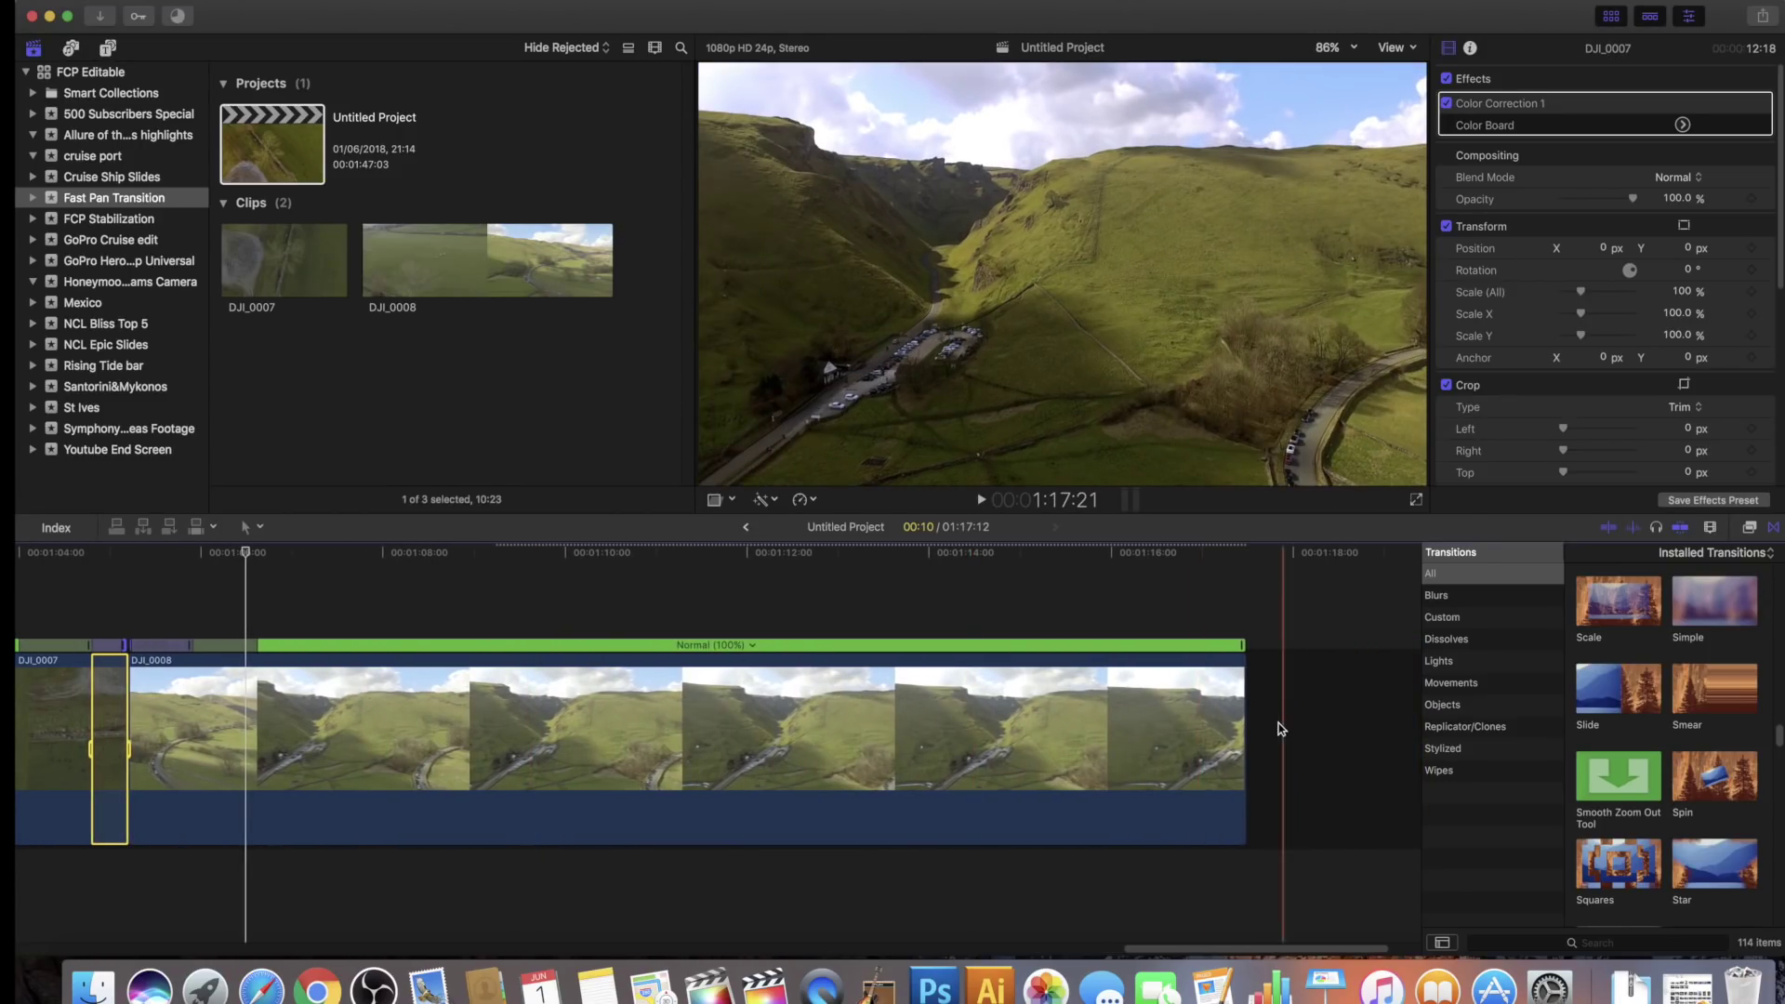
drag(1242, 725, 353, 704)
scroll(595, 706, left, 15)
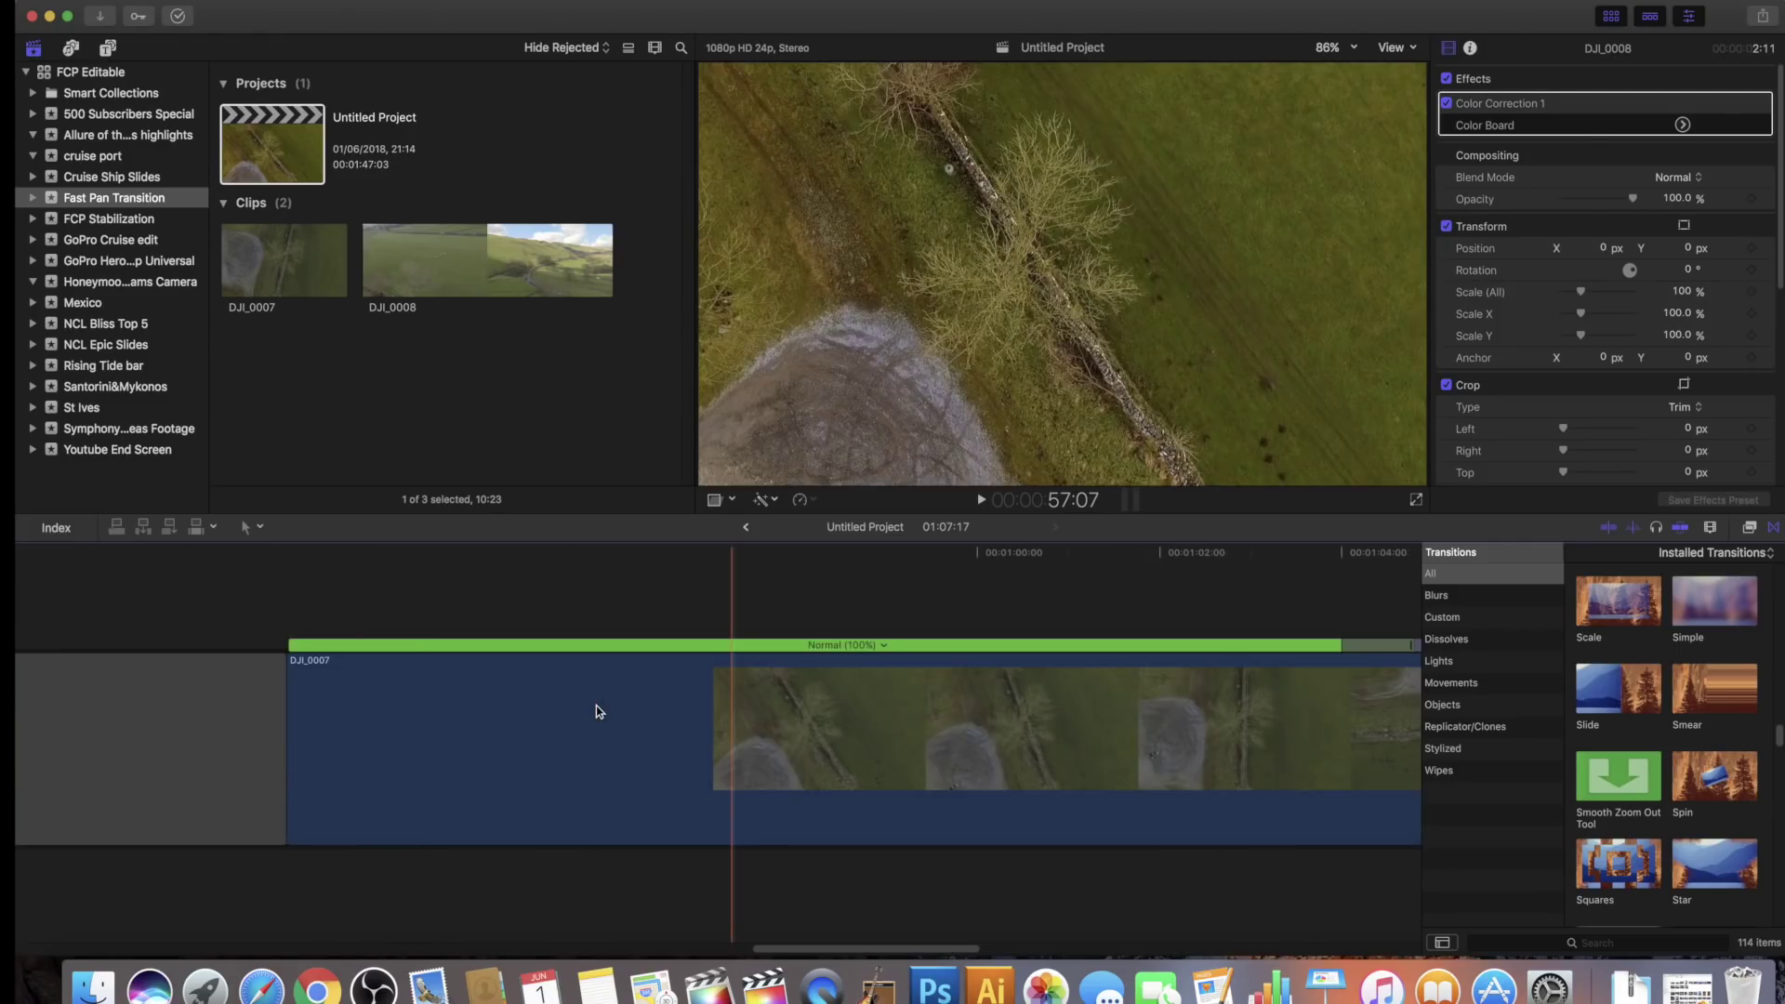
drag(400, 721, 1320, 728)
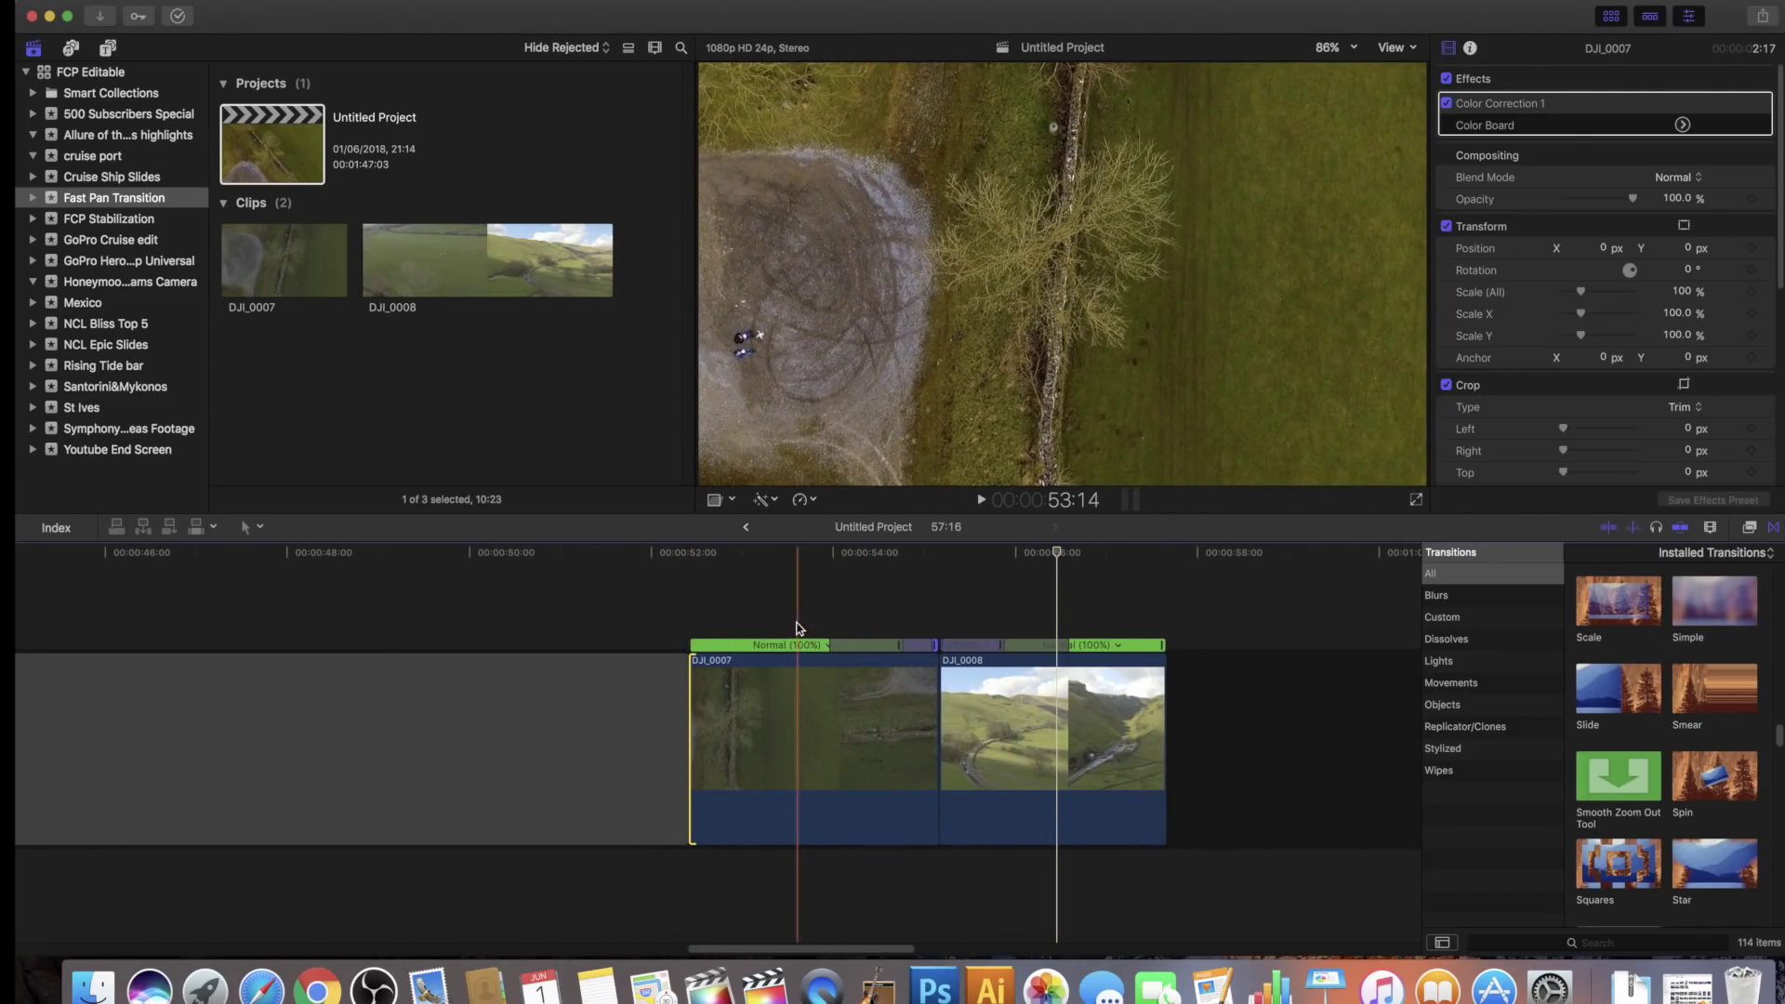
key(space)
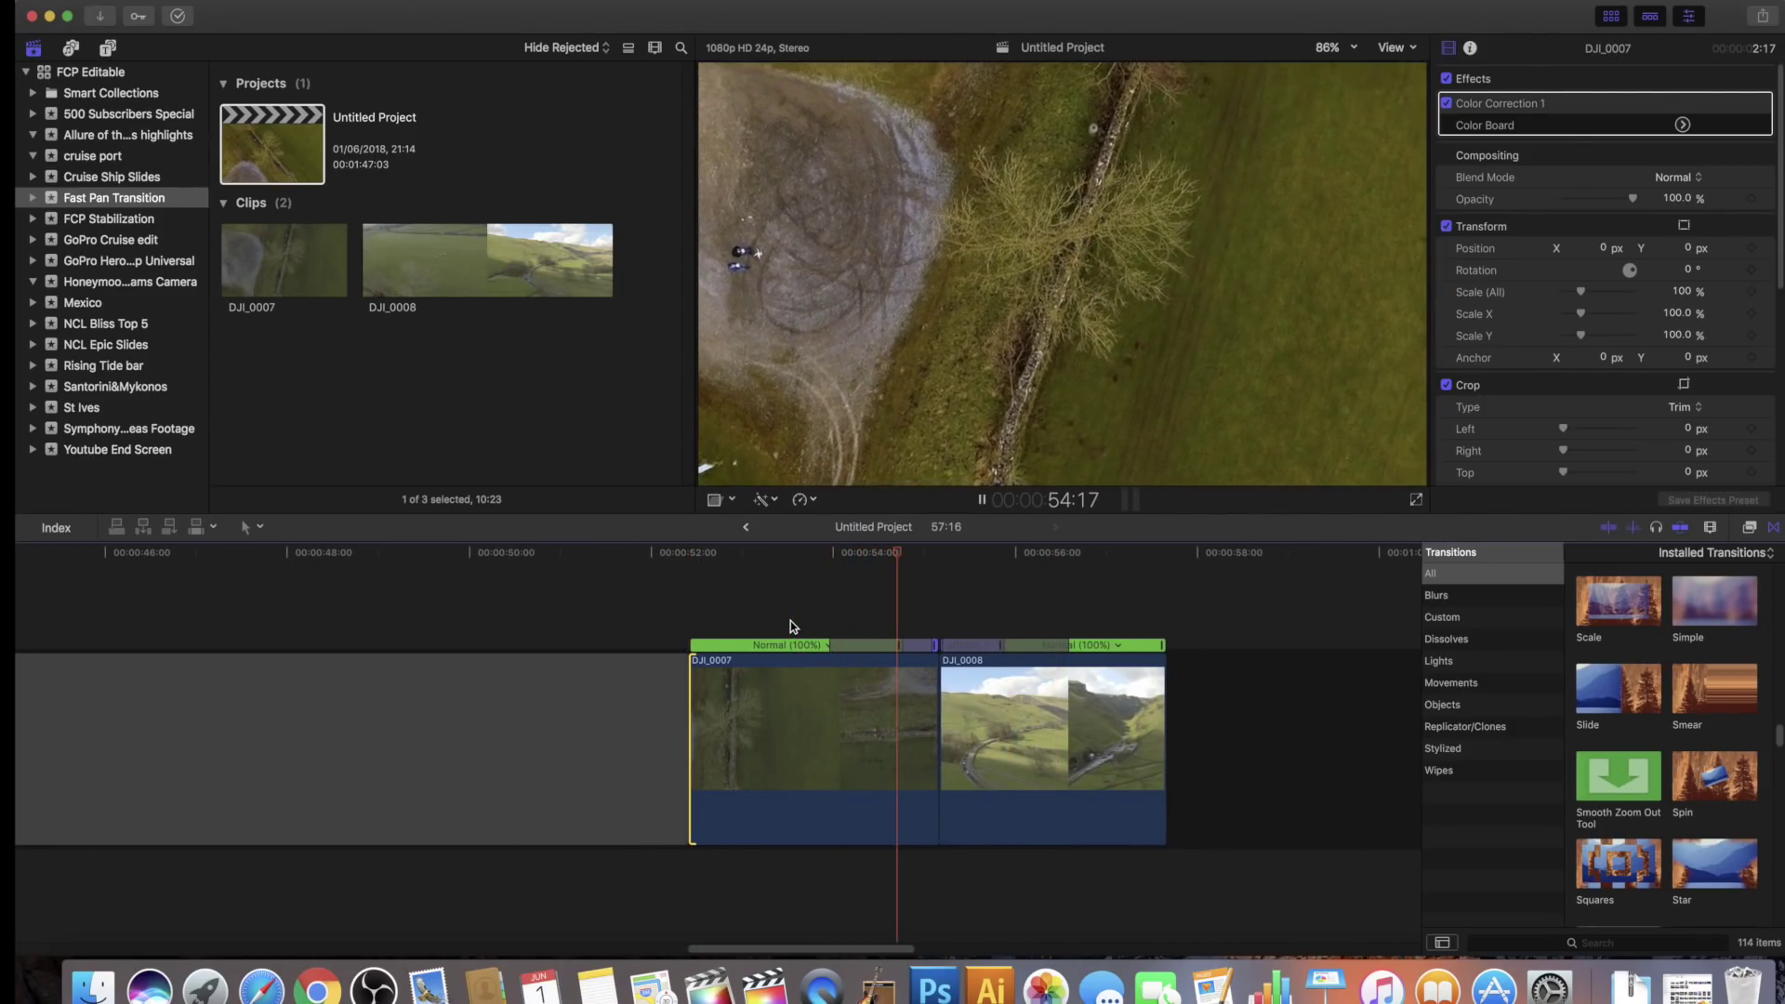
key(space)
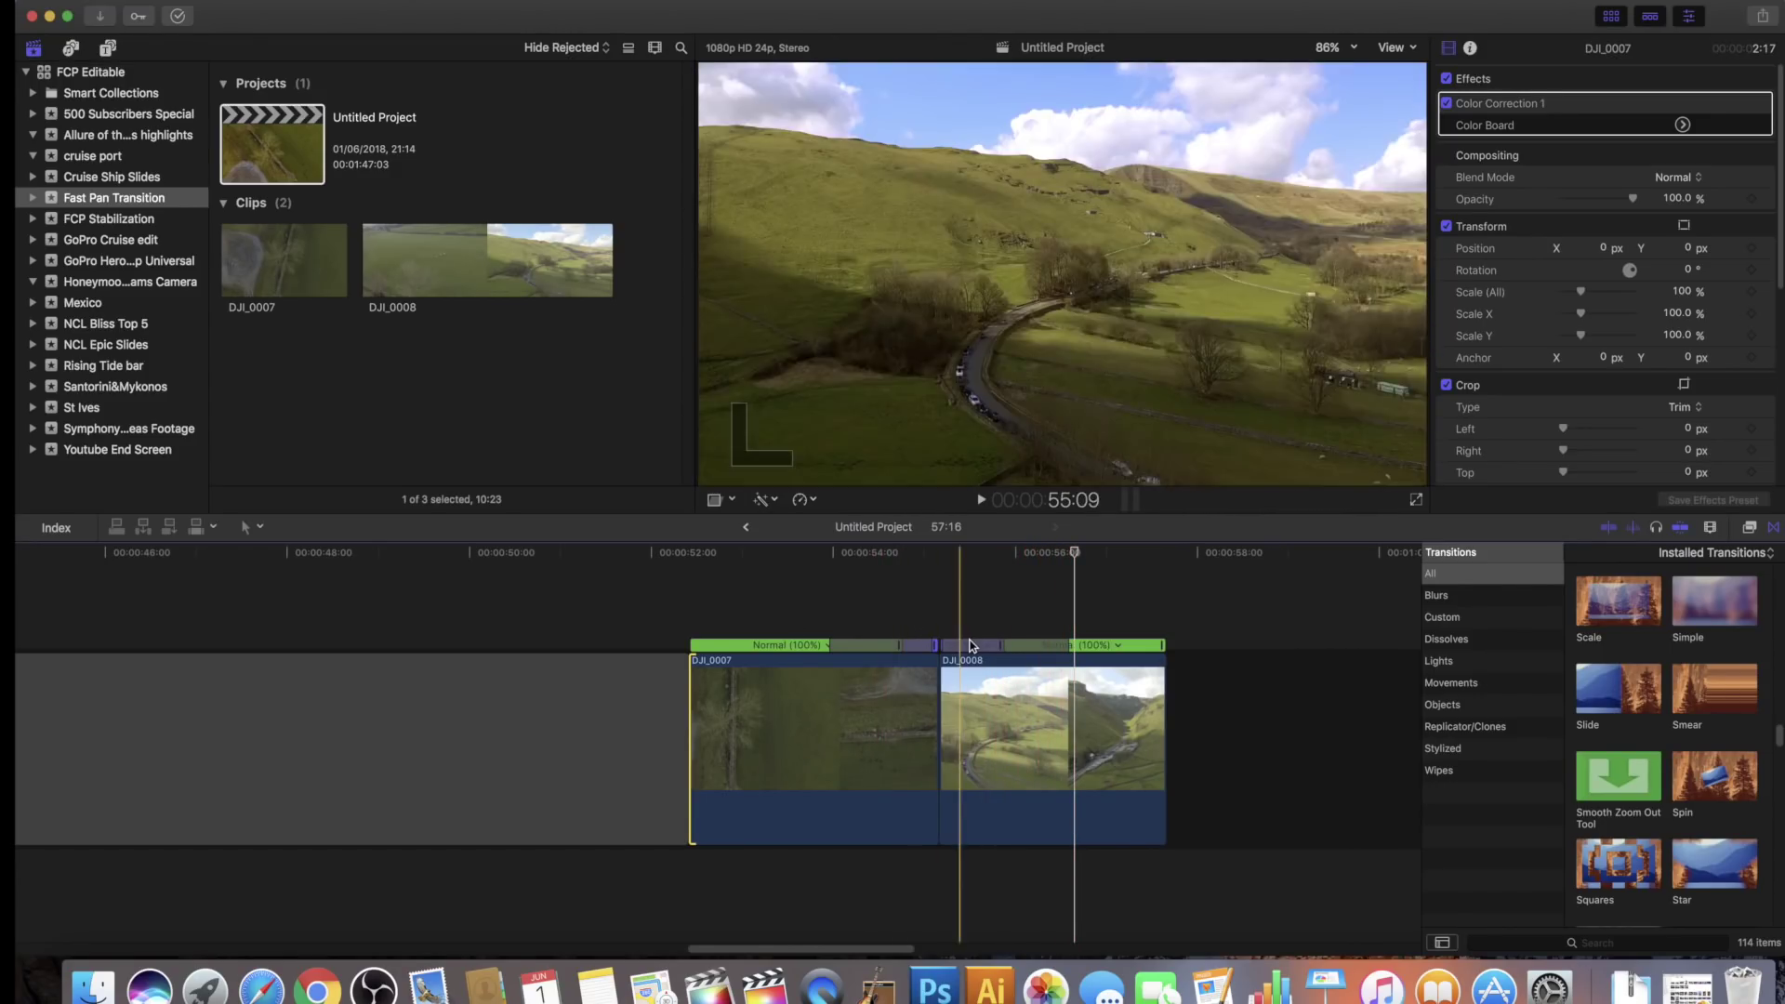
Step: Change DJI_0008's fast segment from 2000% to a custom 3000% rate
click(977, 651)
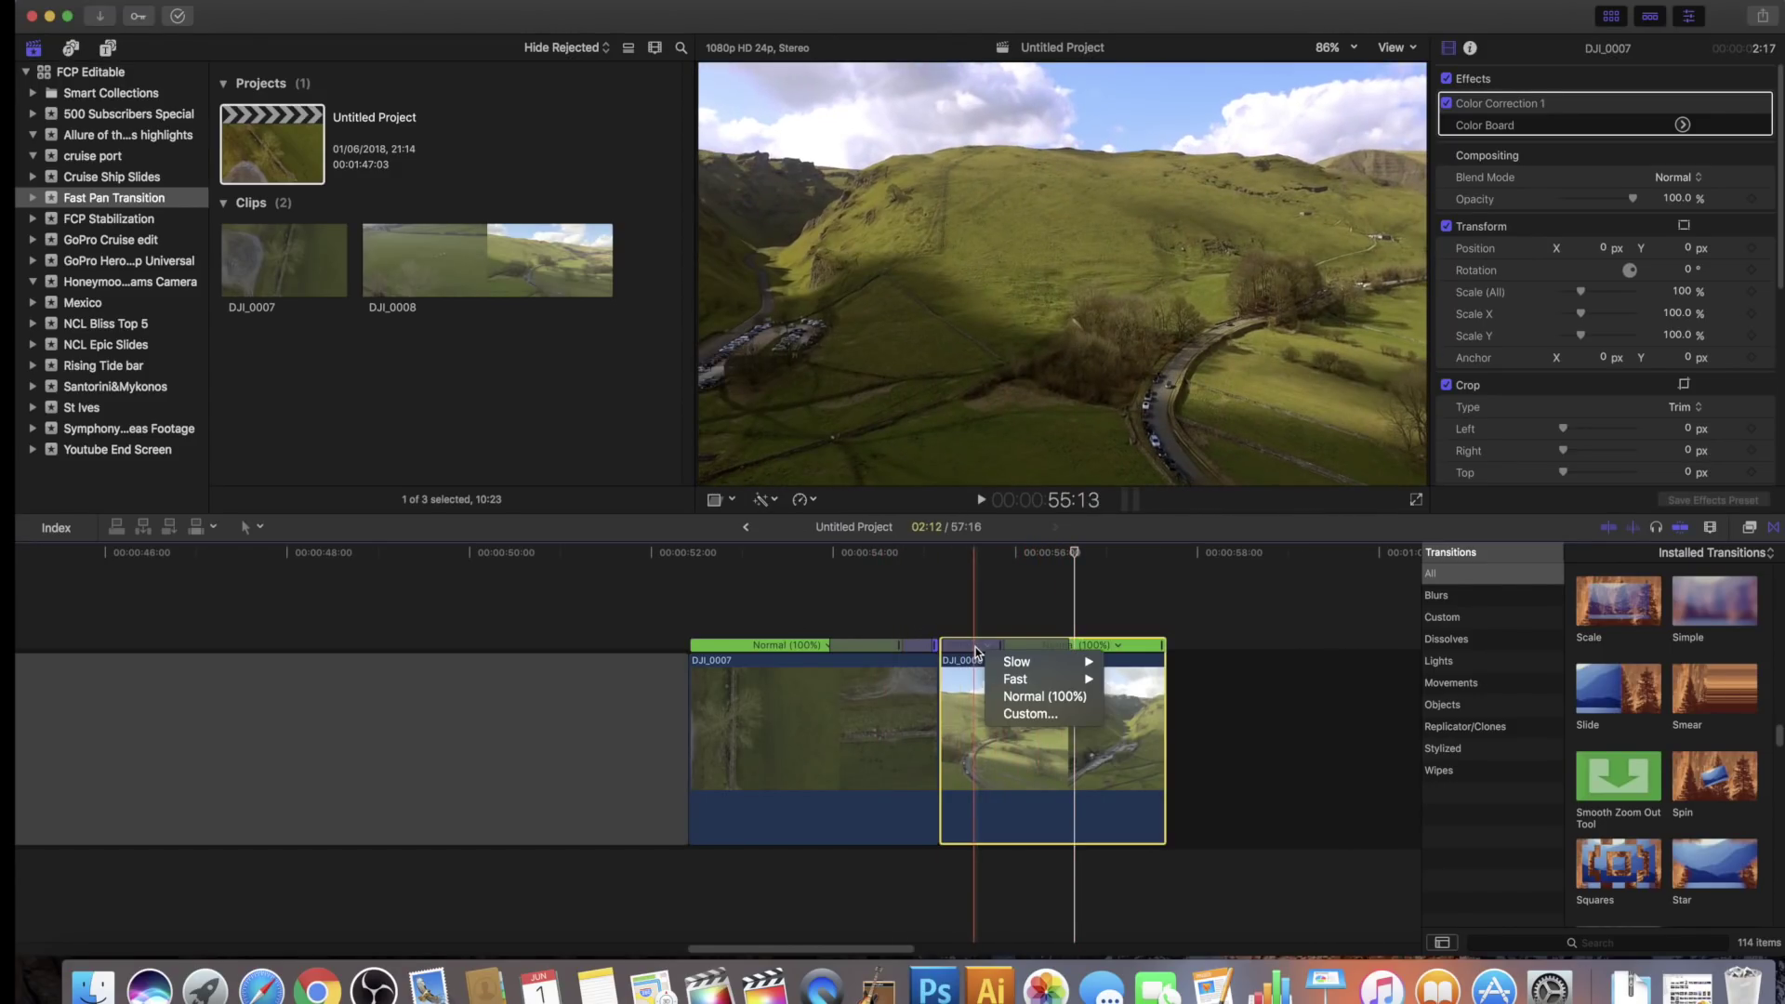
click(1030, 714)
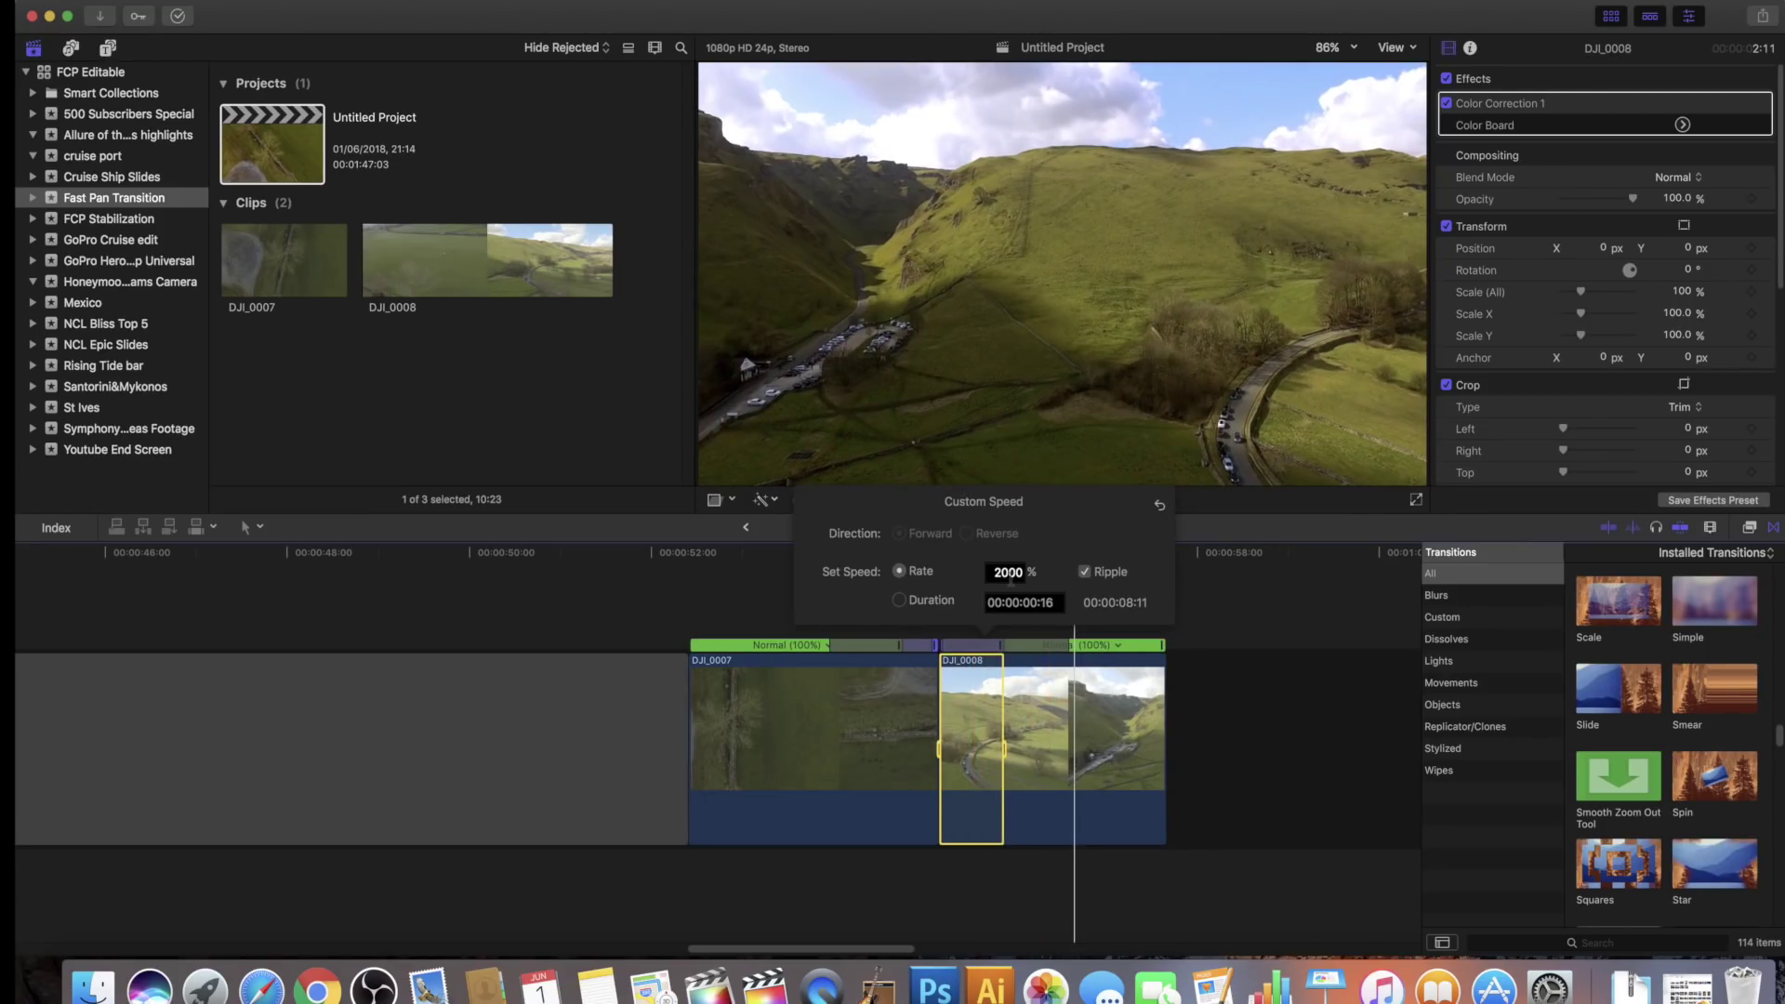
double_click(1011, 572)
text(000)
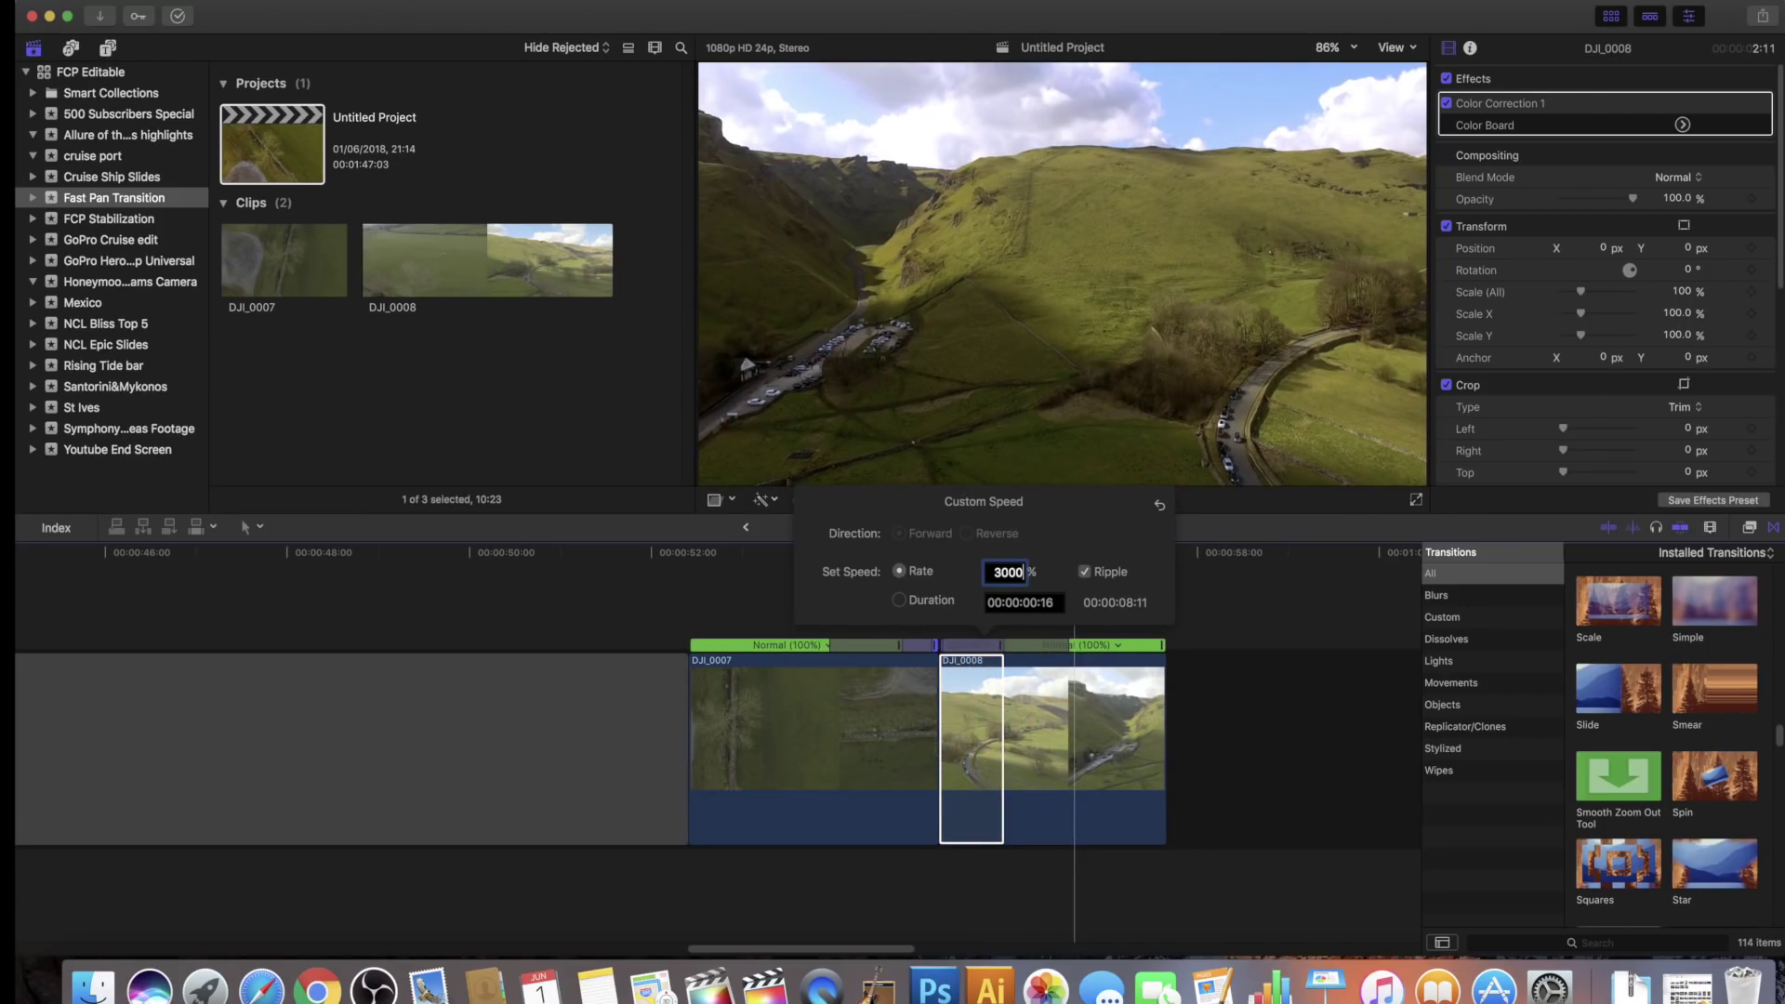
key(Return)
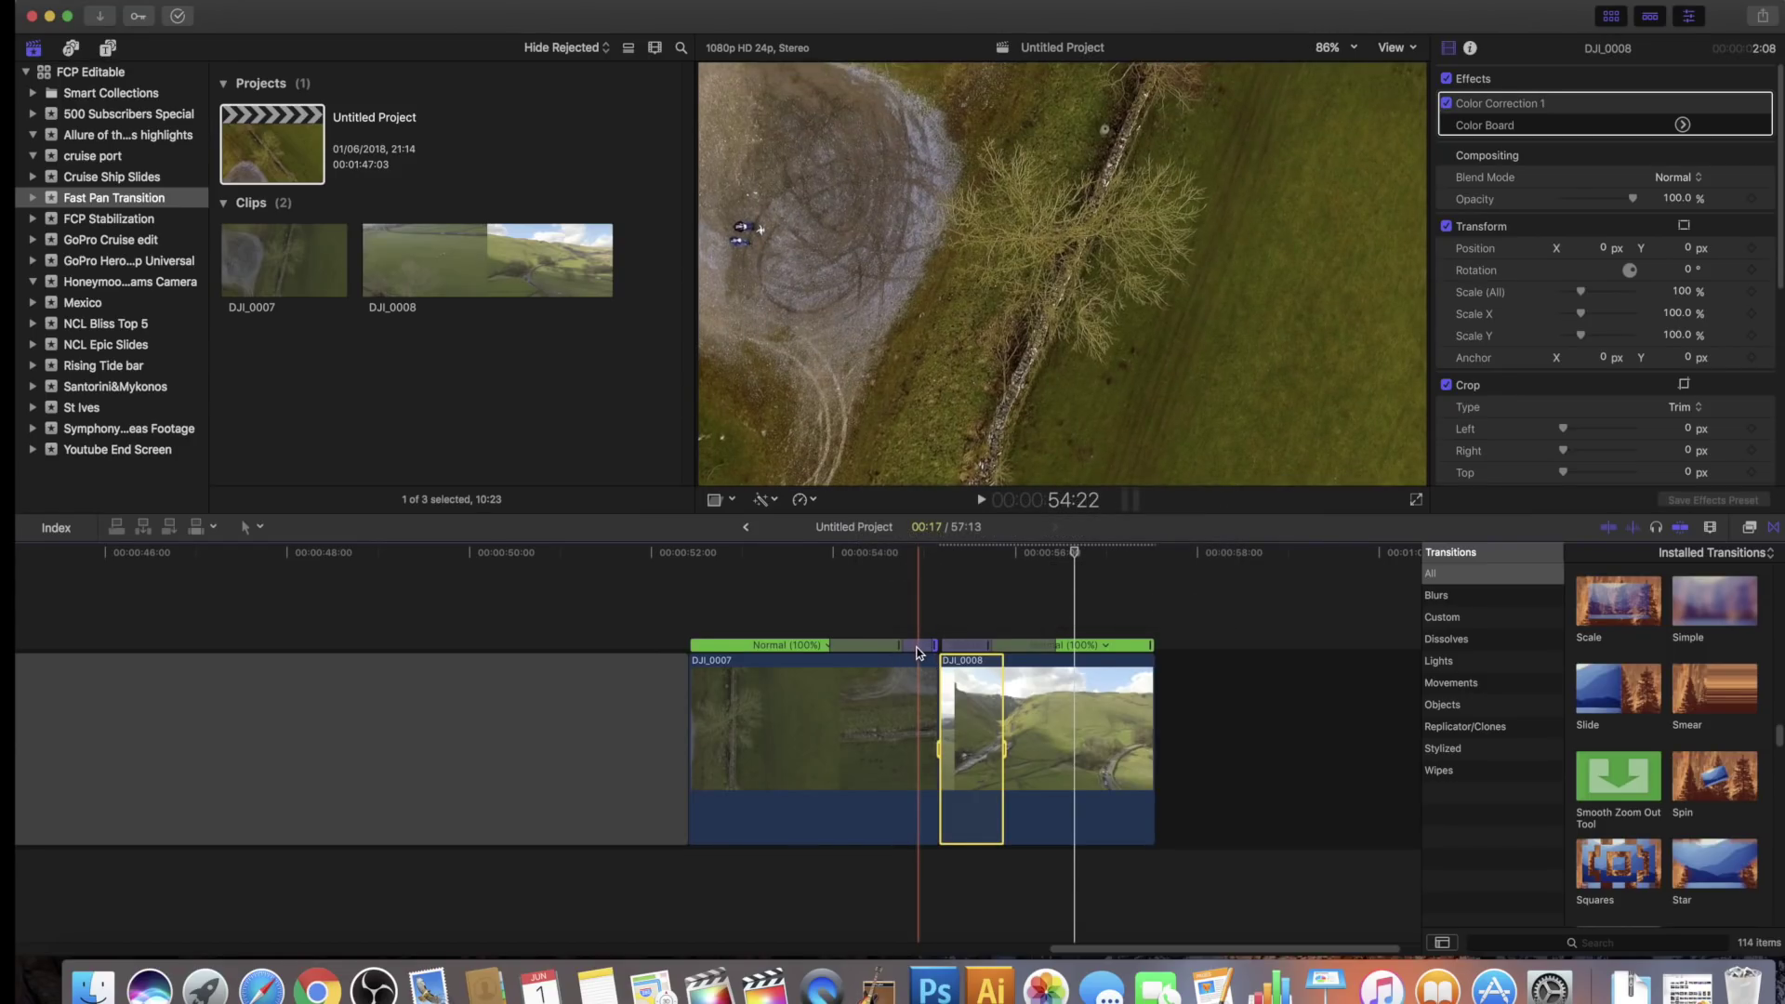
Step: Give DJI_0007's fast segment a custom 3000% rate, bringing the project to 57:11
key(super+equal)
click(974, 645)
mouse_move(1004, 690)
click(1014, 714)
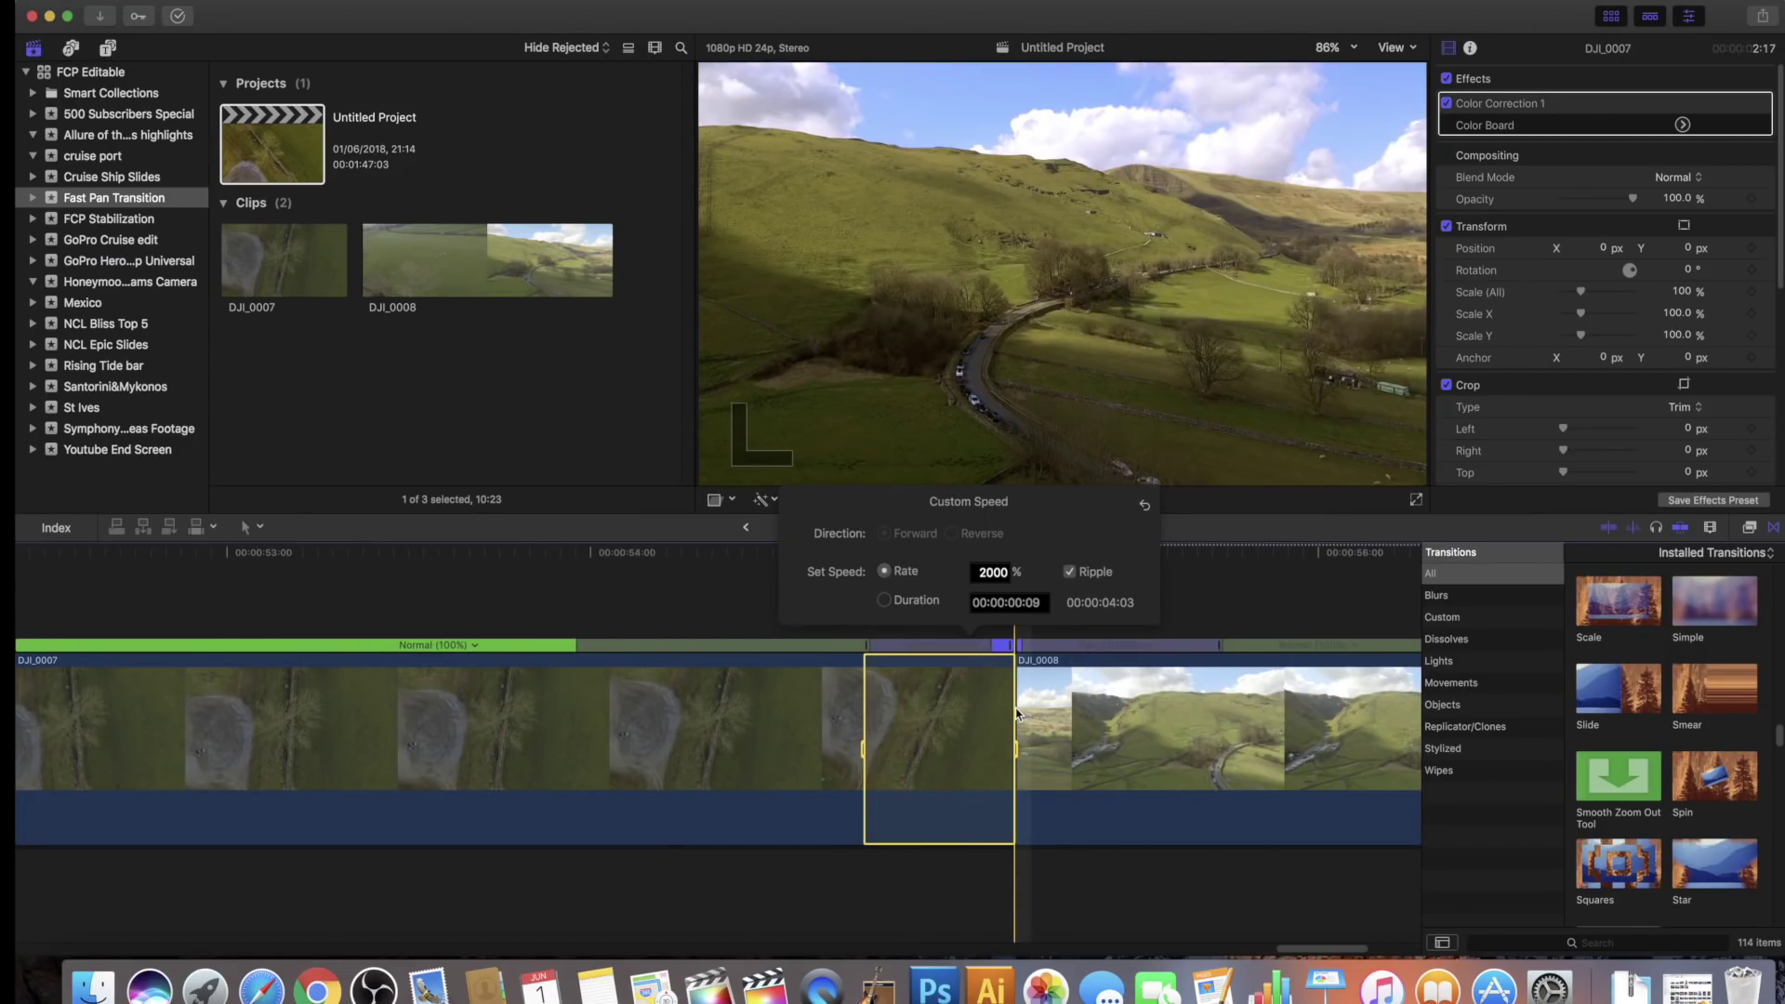
double_click(993, 572)
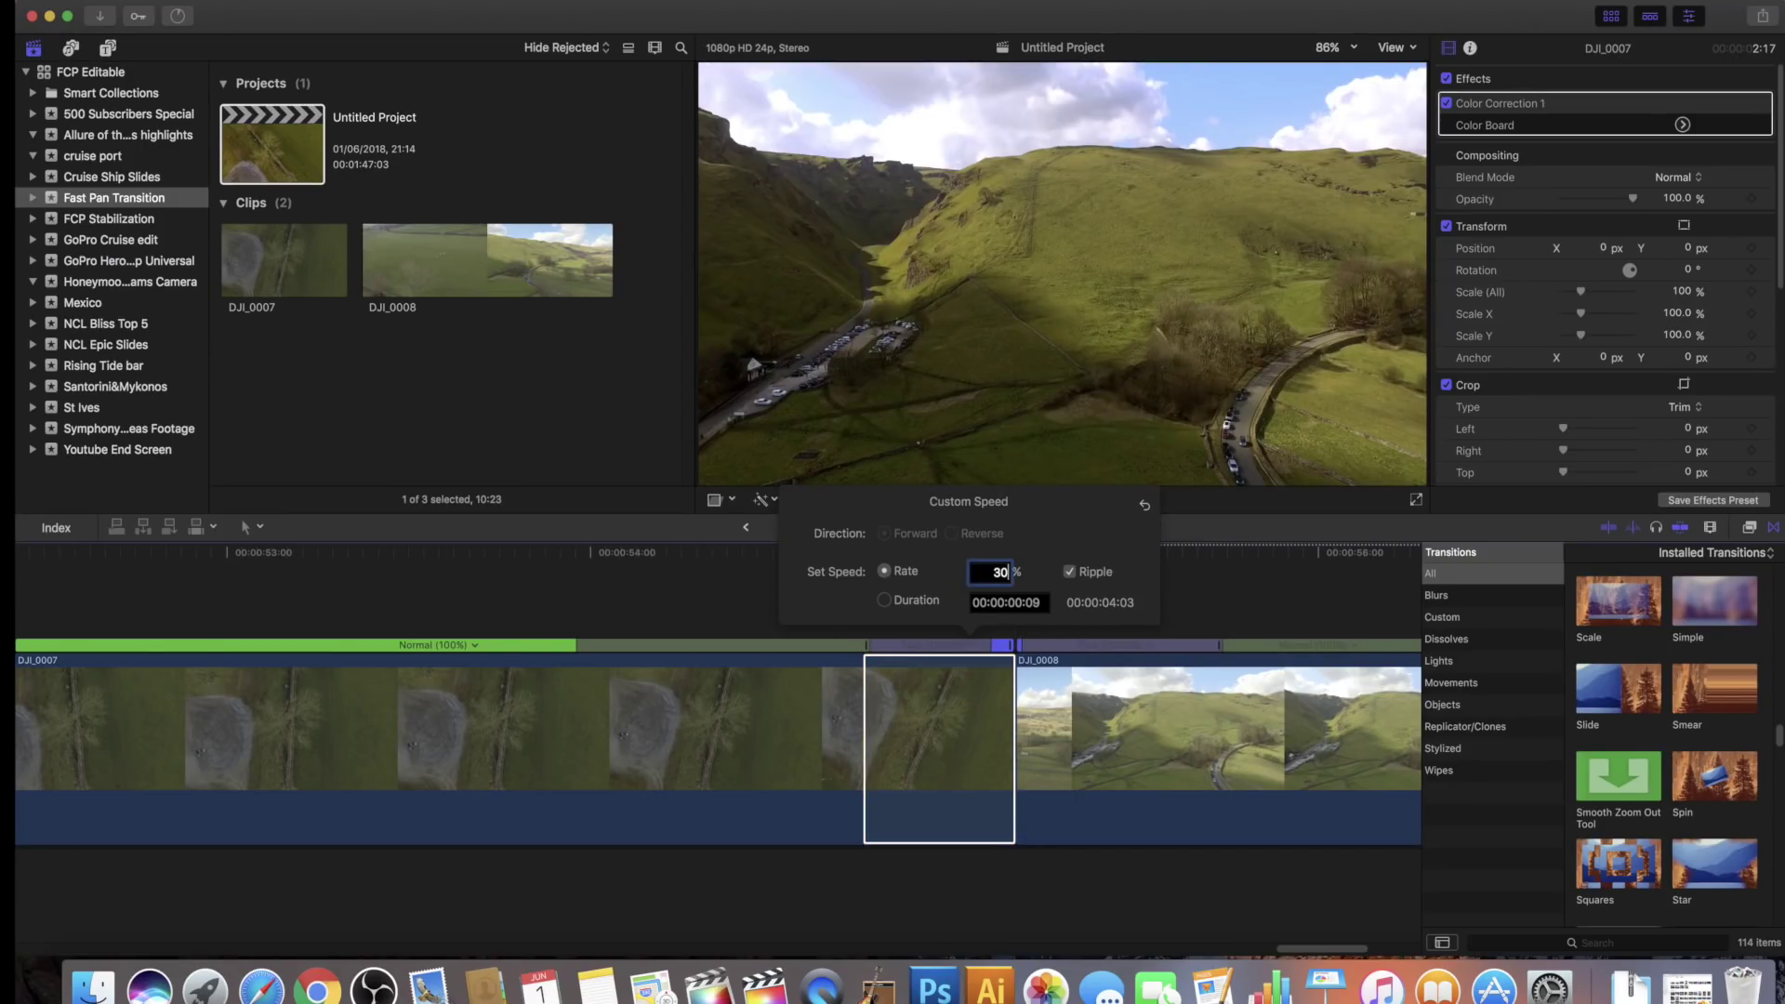
key(Return)
key(super+minus)
key(super+minus)
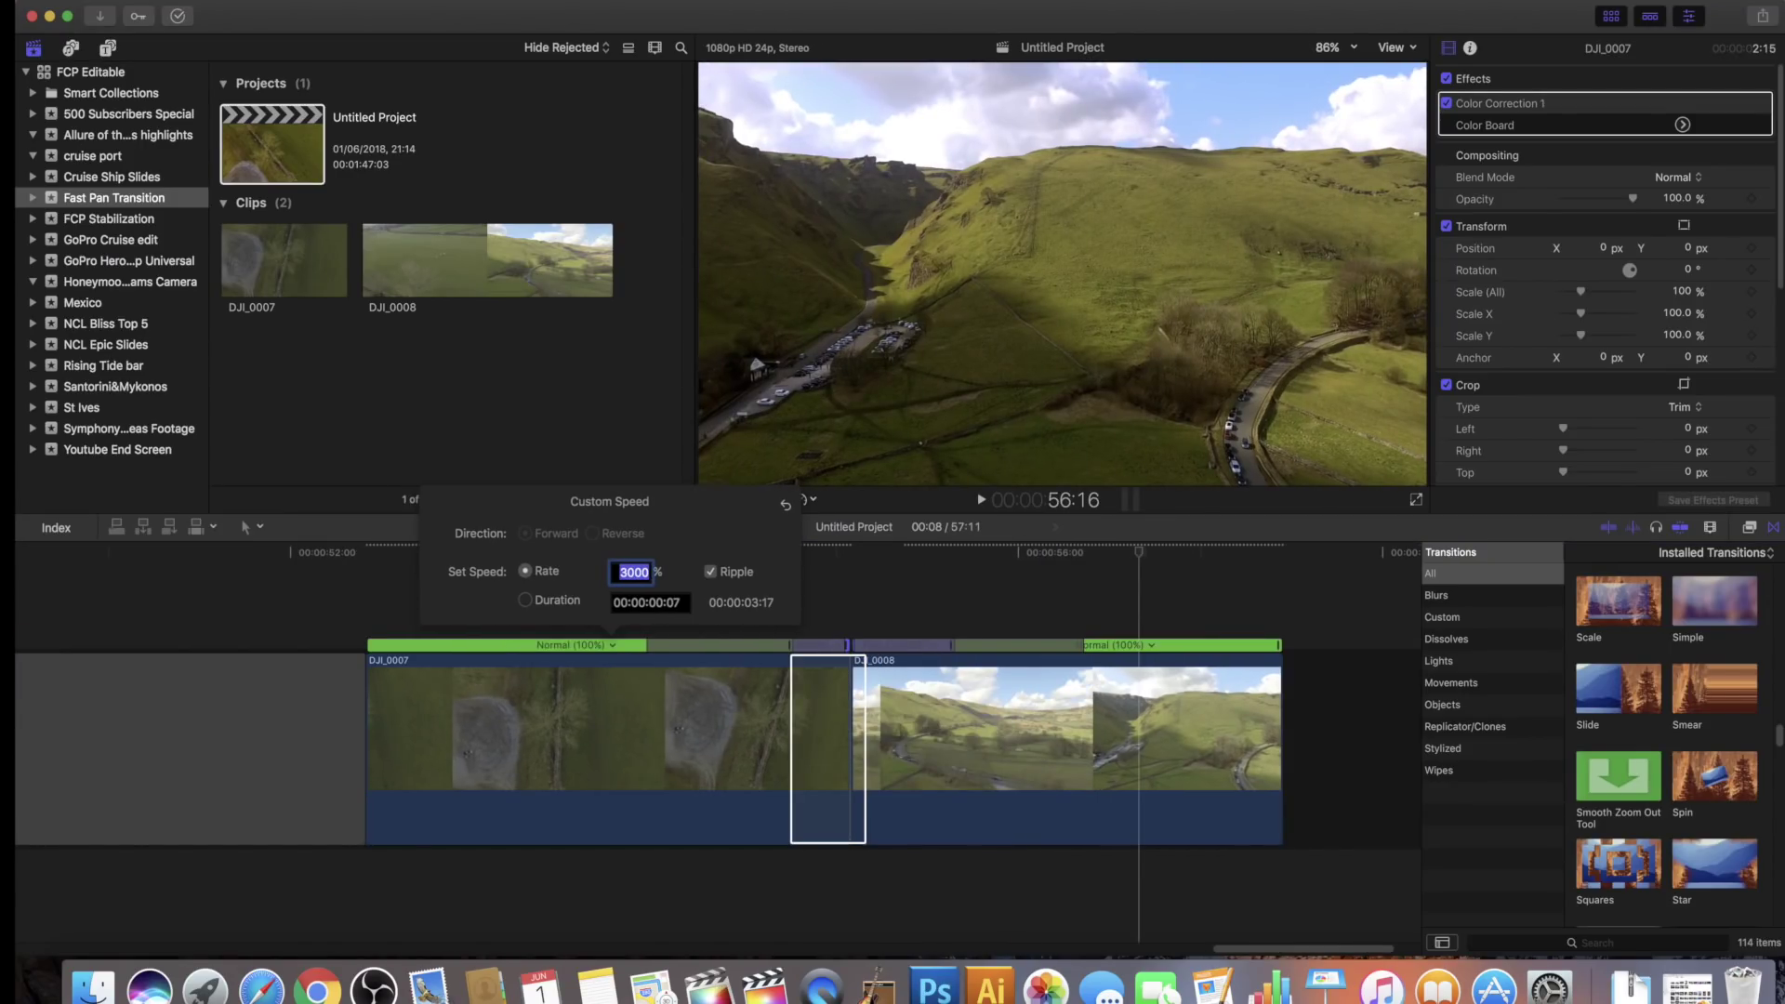
key(super+equal)
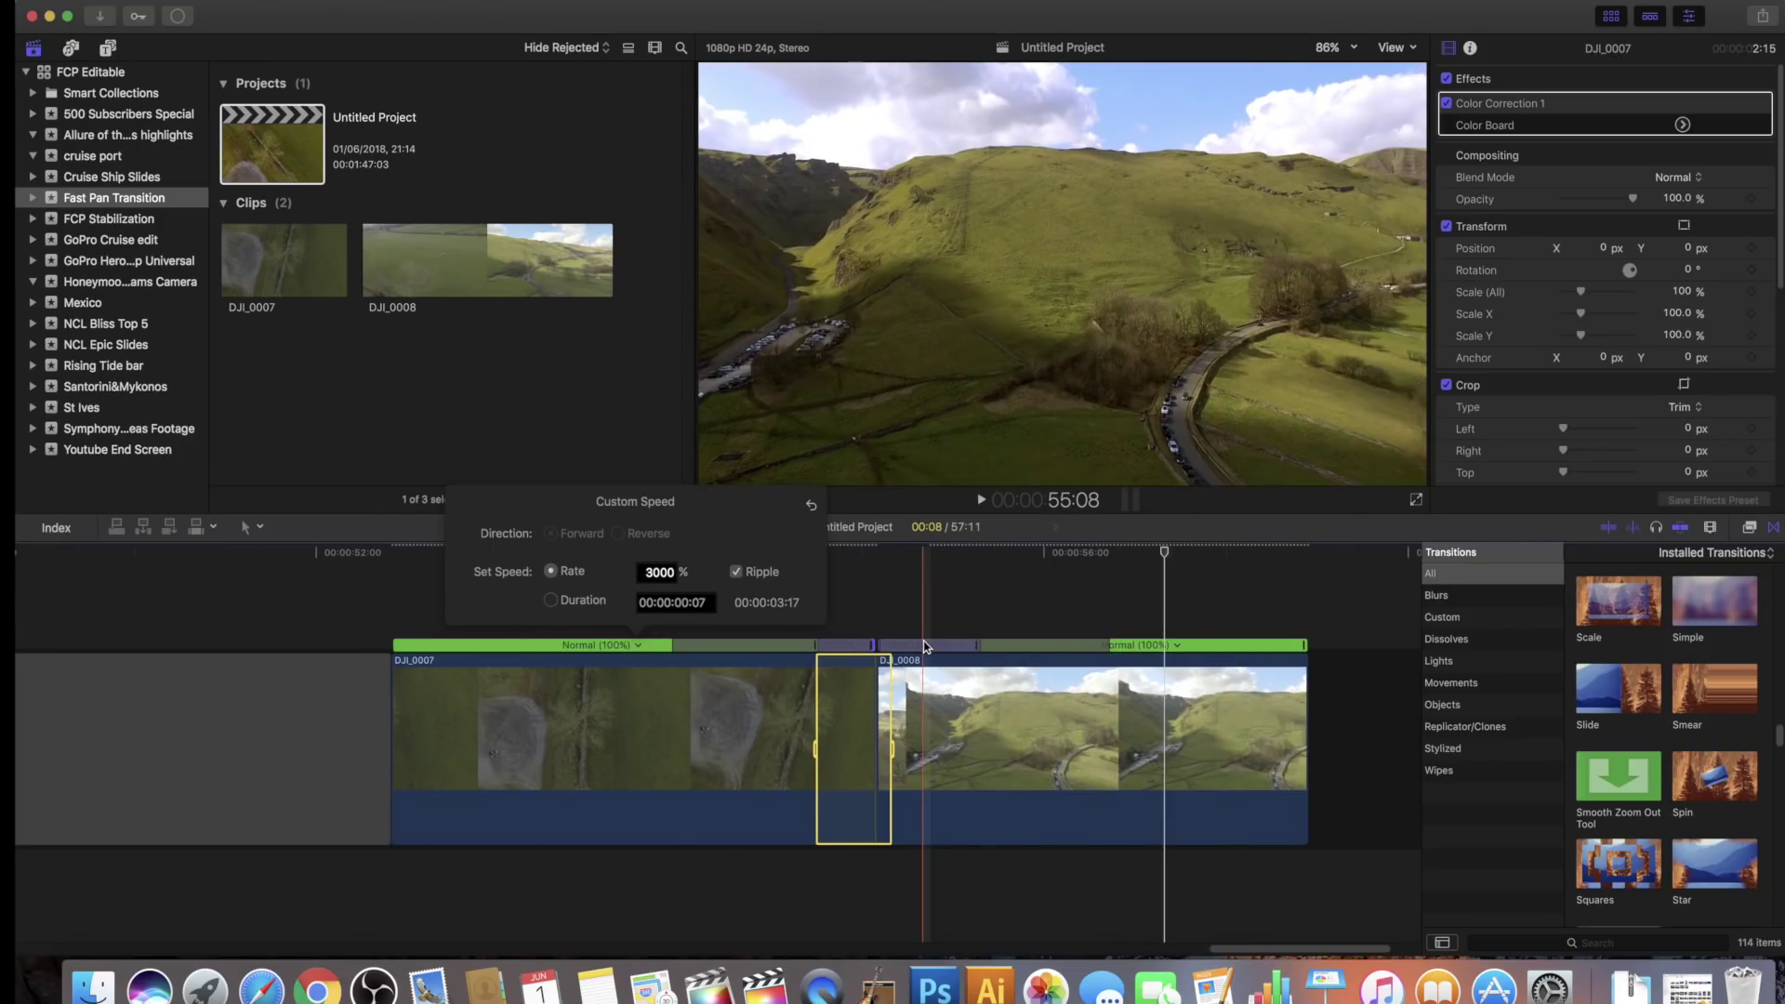
click(773, 632)
key(super+4)
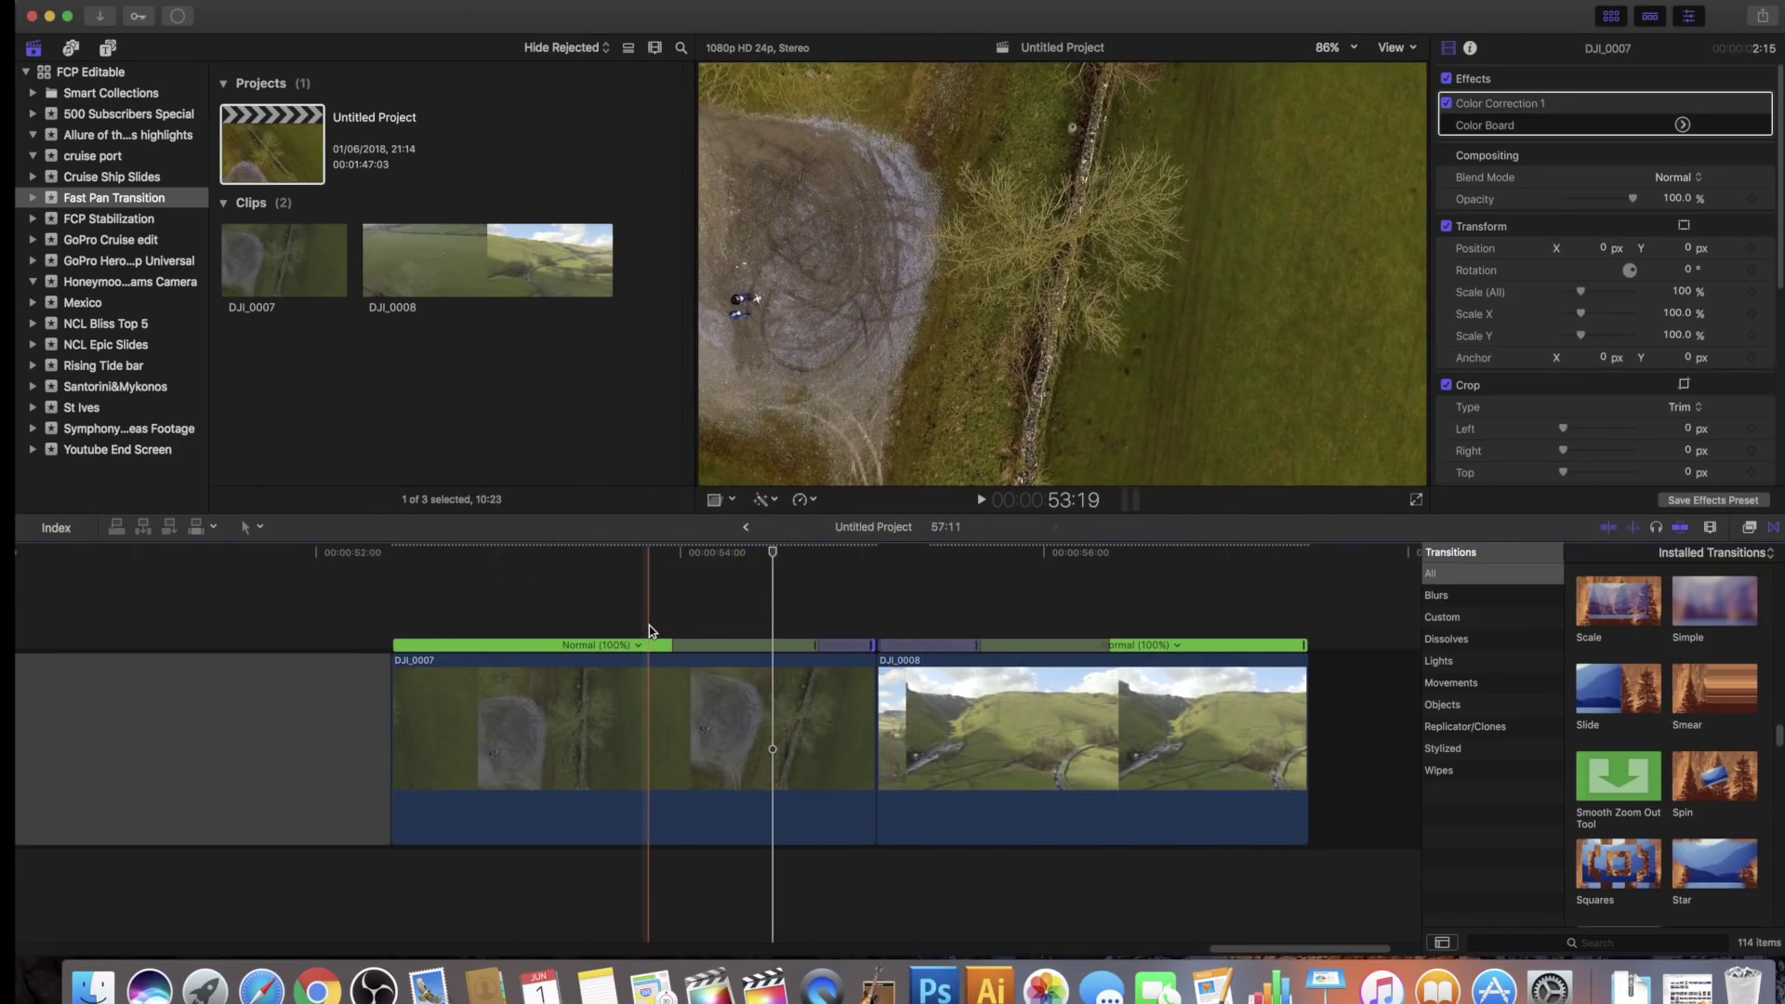
key(space)
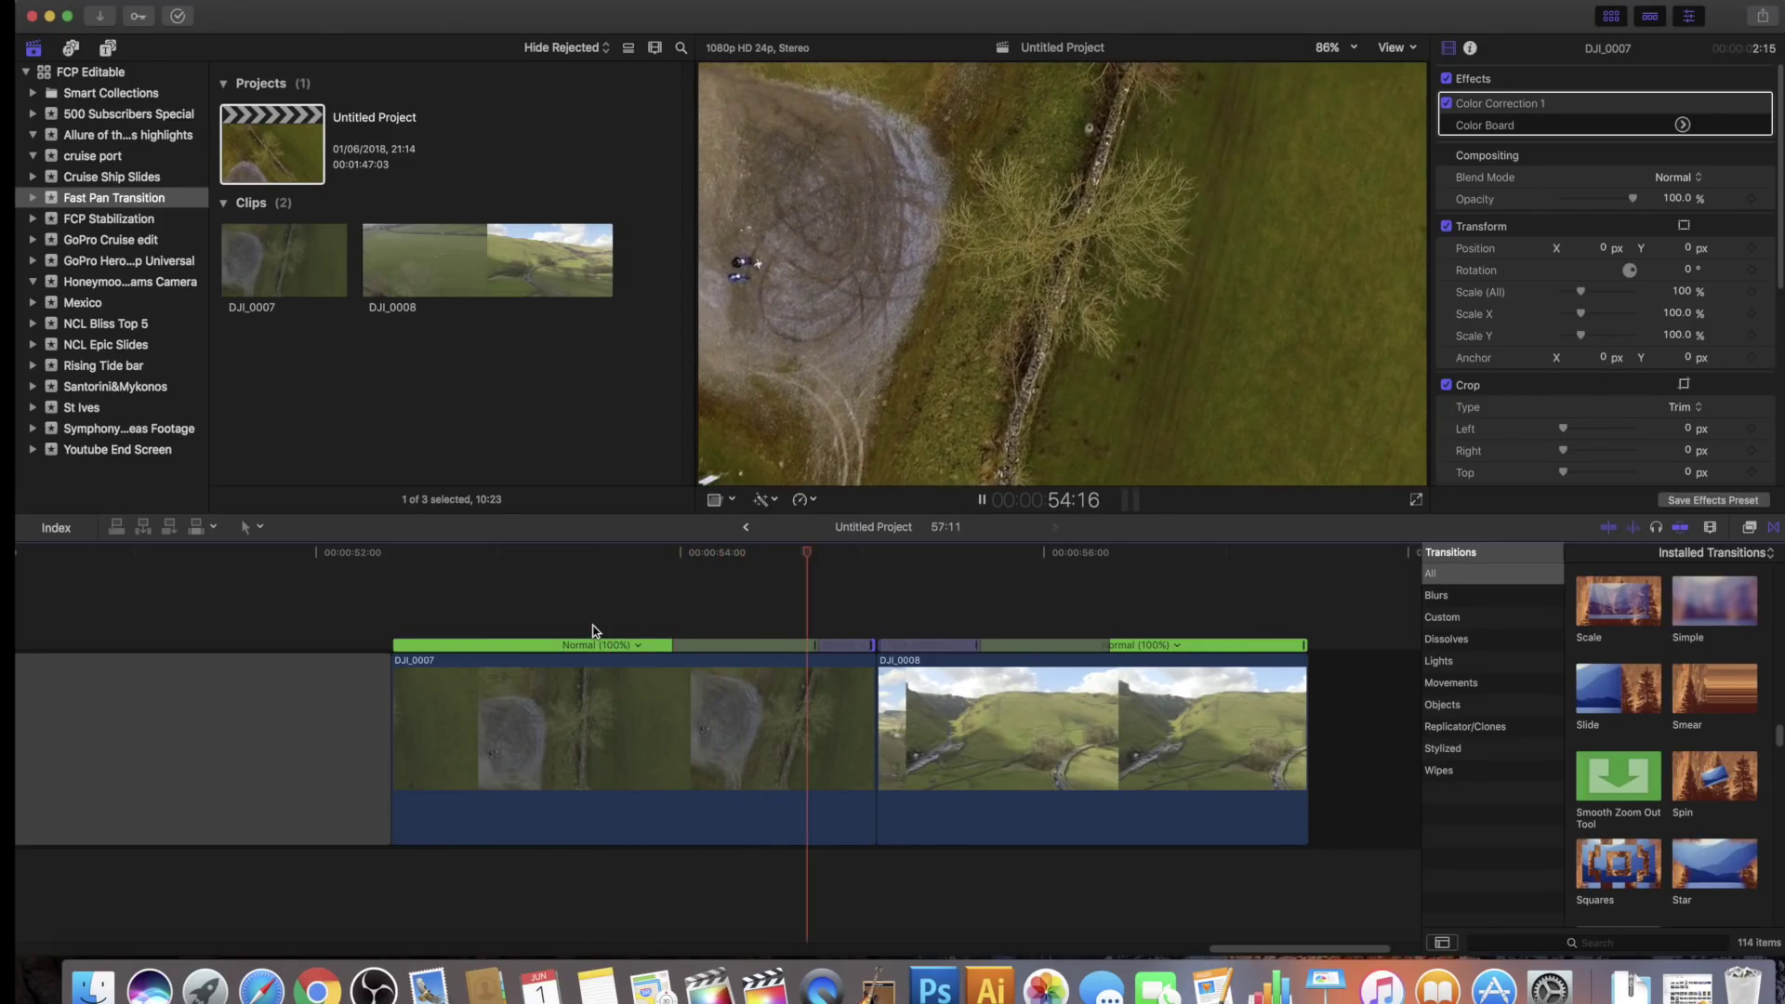
key(space)
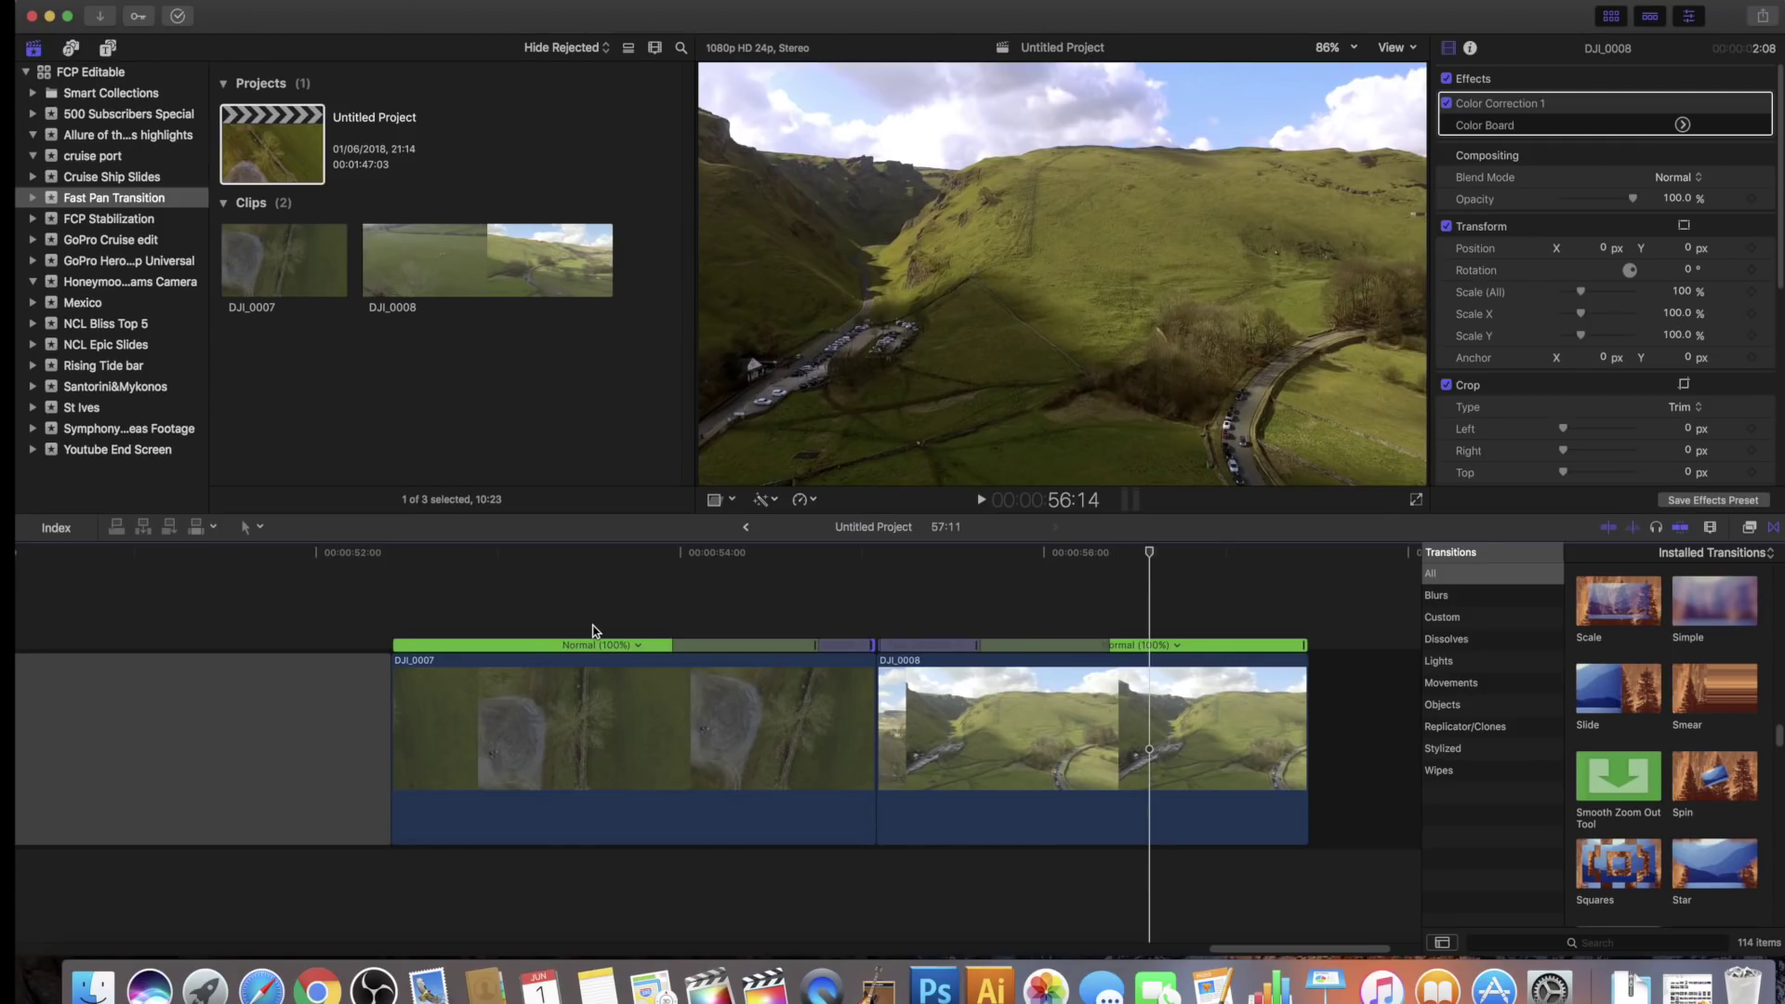
key(space)
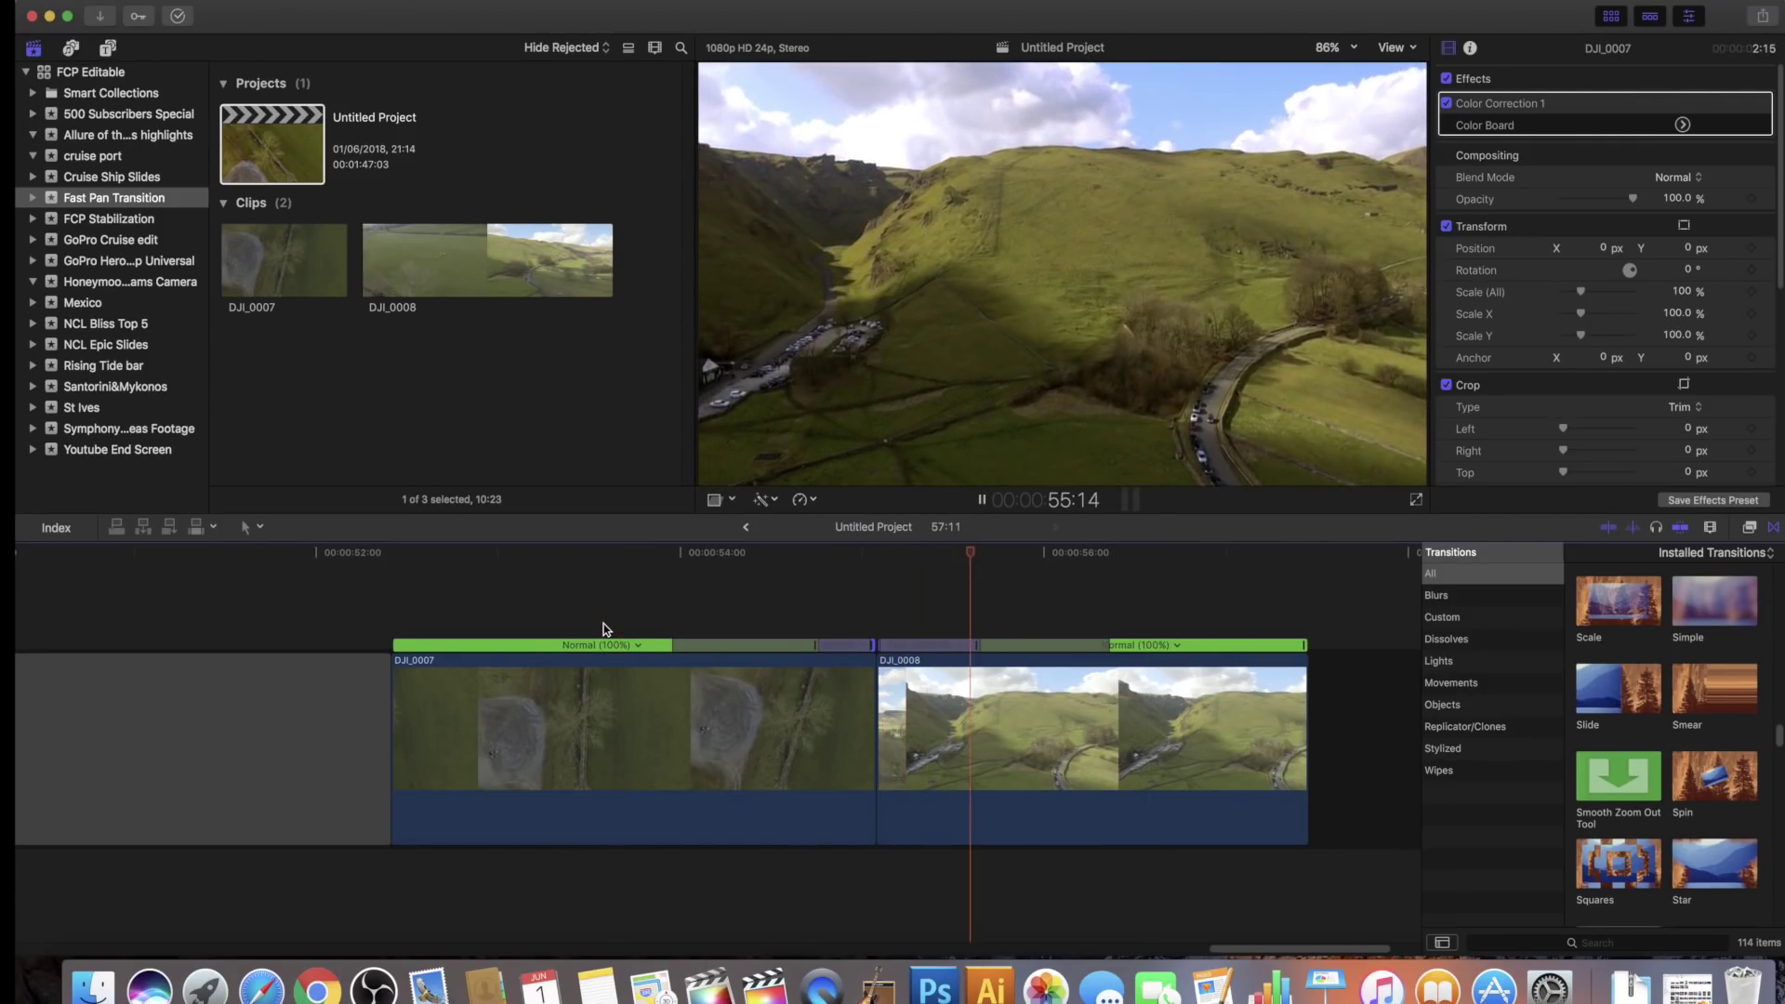
key(space)
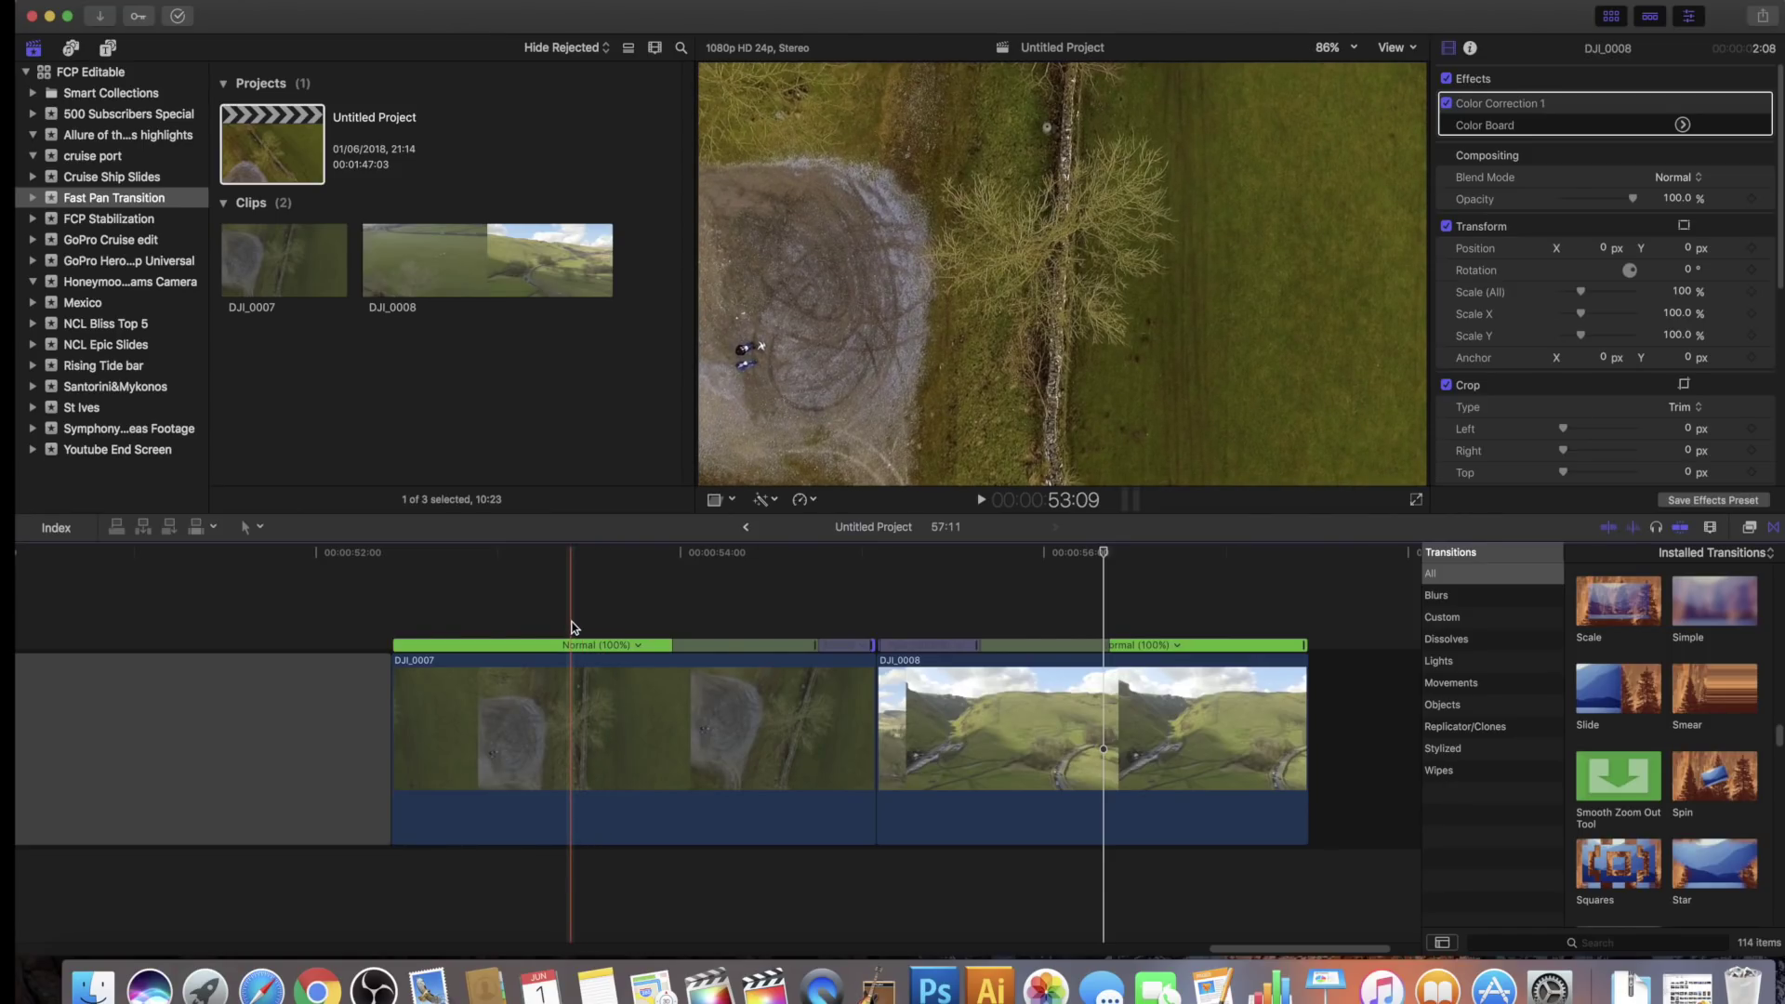
key(space)
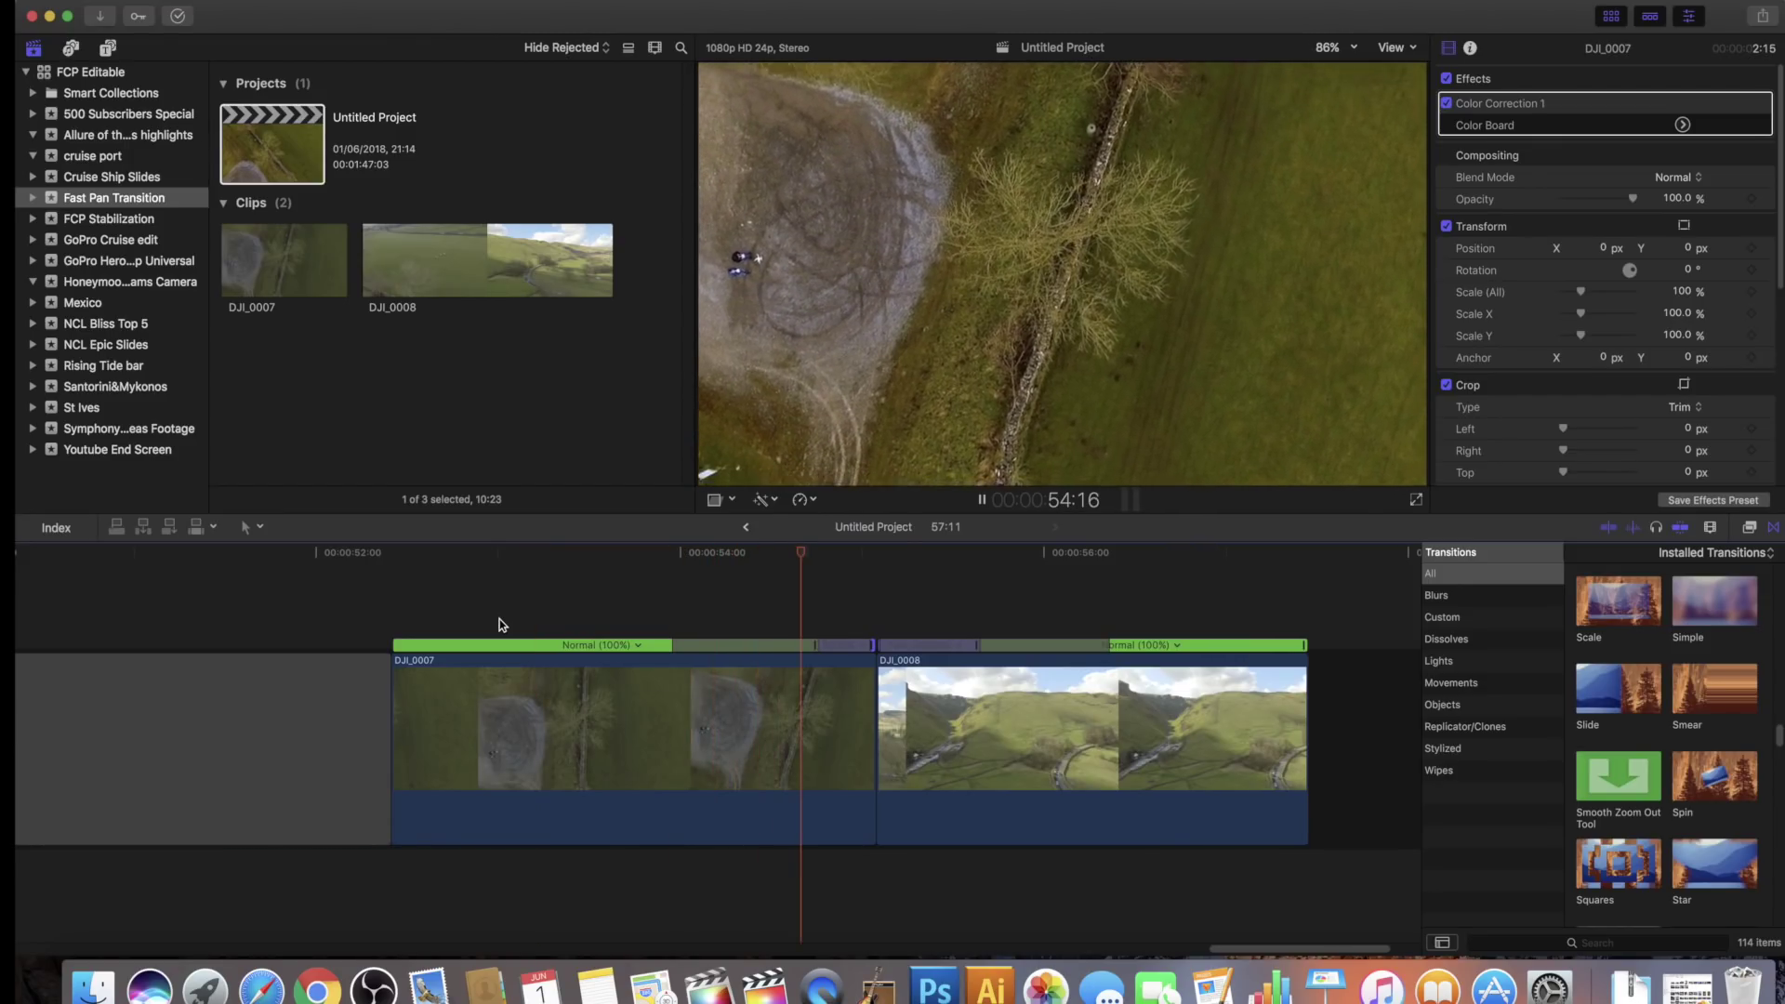
key(space)
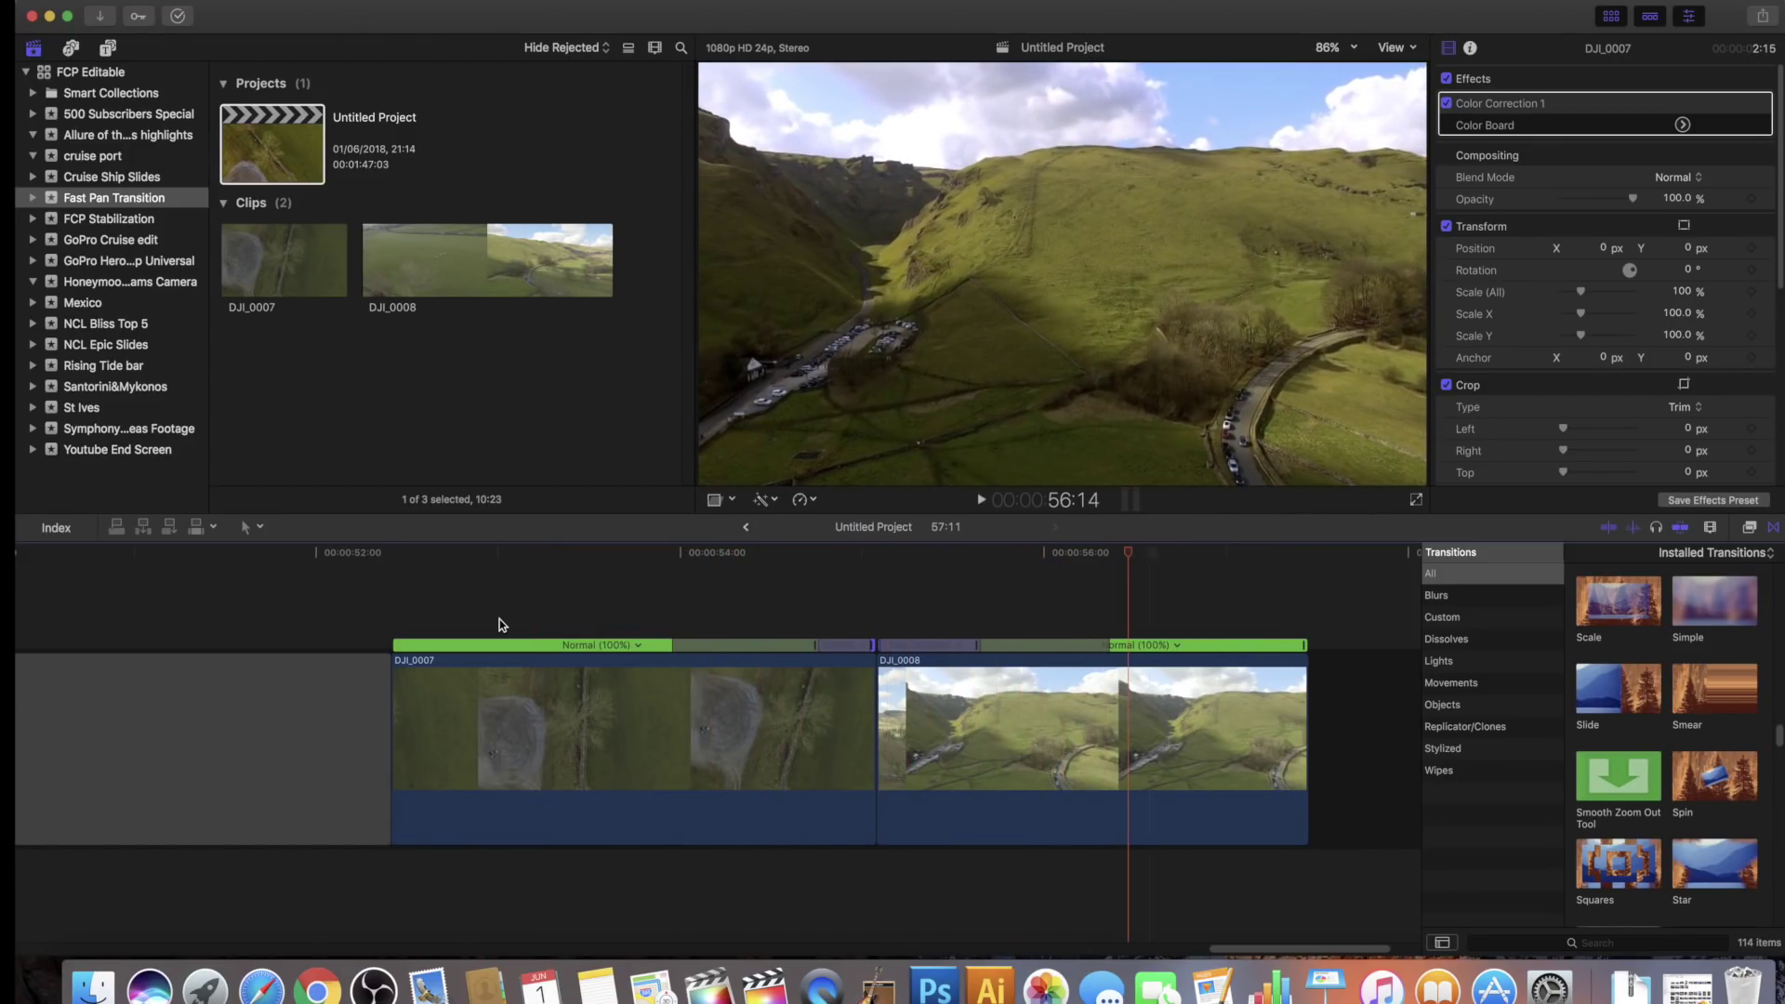
scroll(576, 632, left, 20)
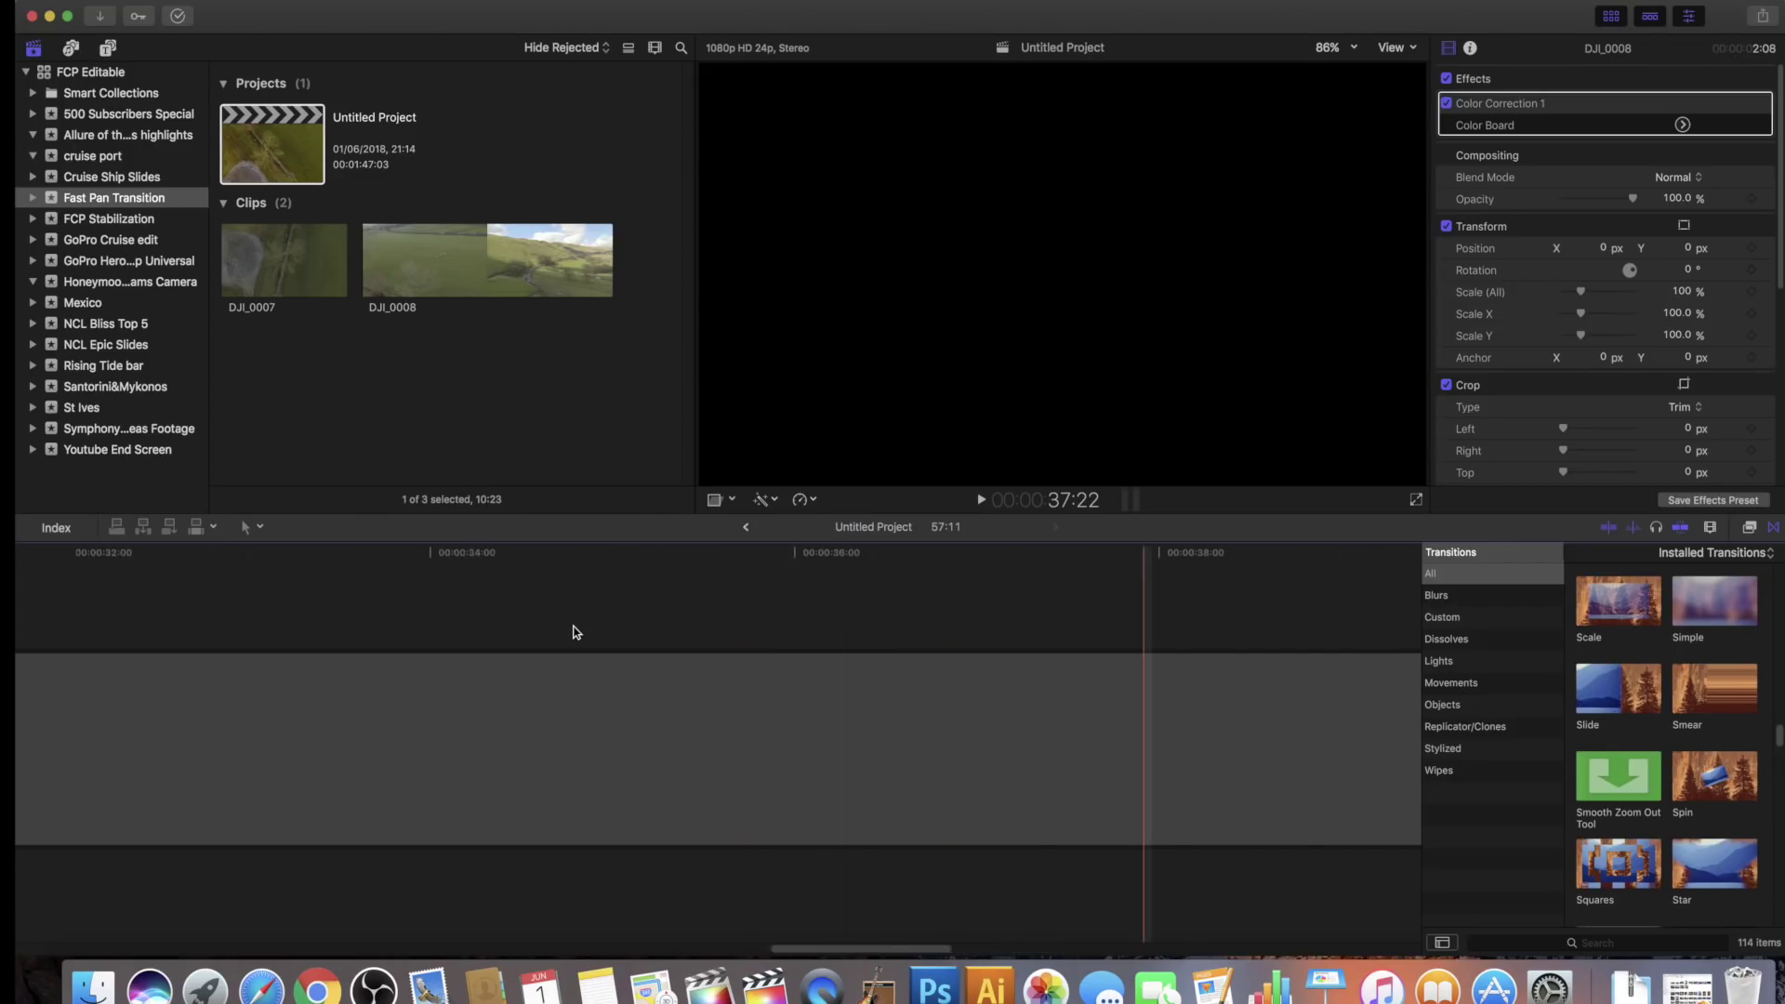
Step: Scroll the timeline to the project start to view the Castleton collaboration drone video
scroll(574, 633, left, 15)
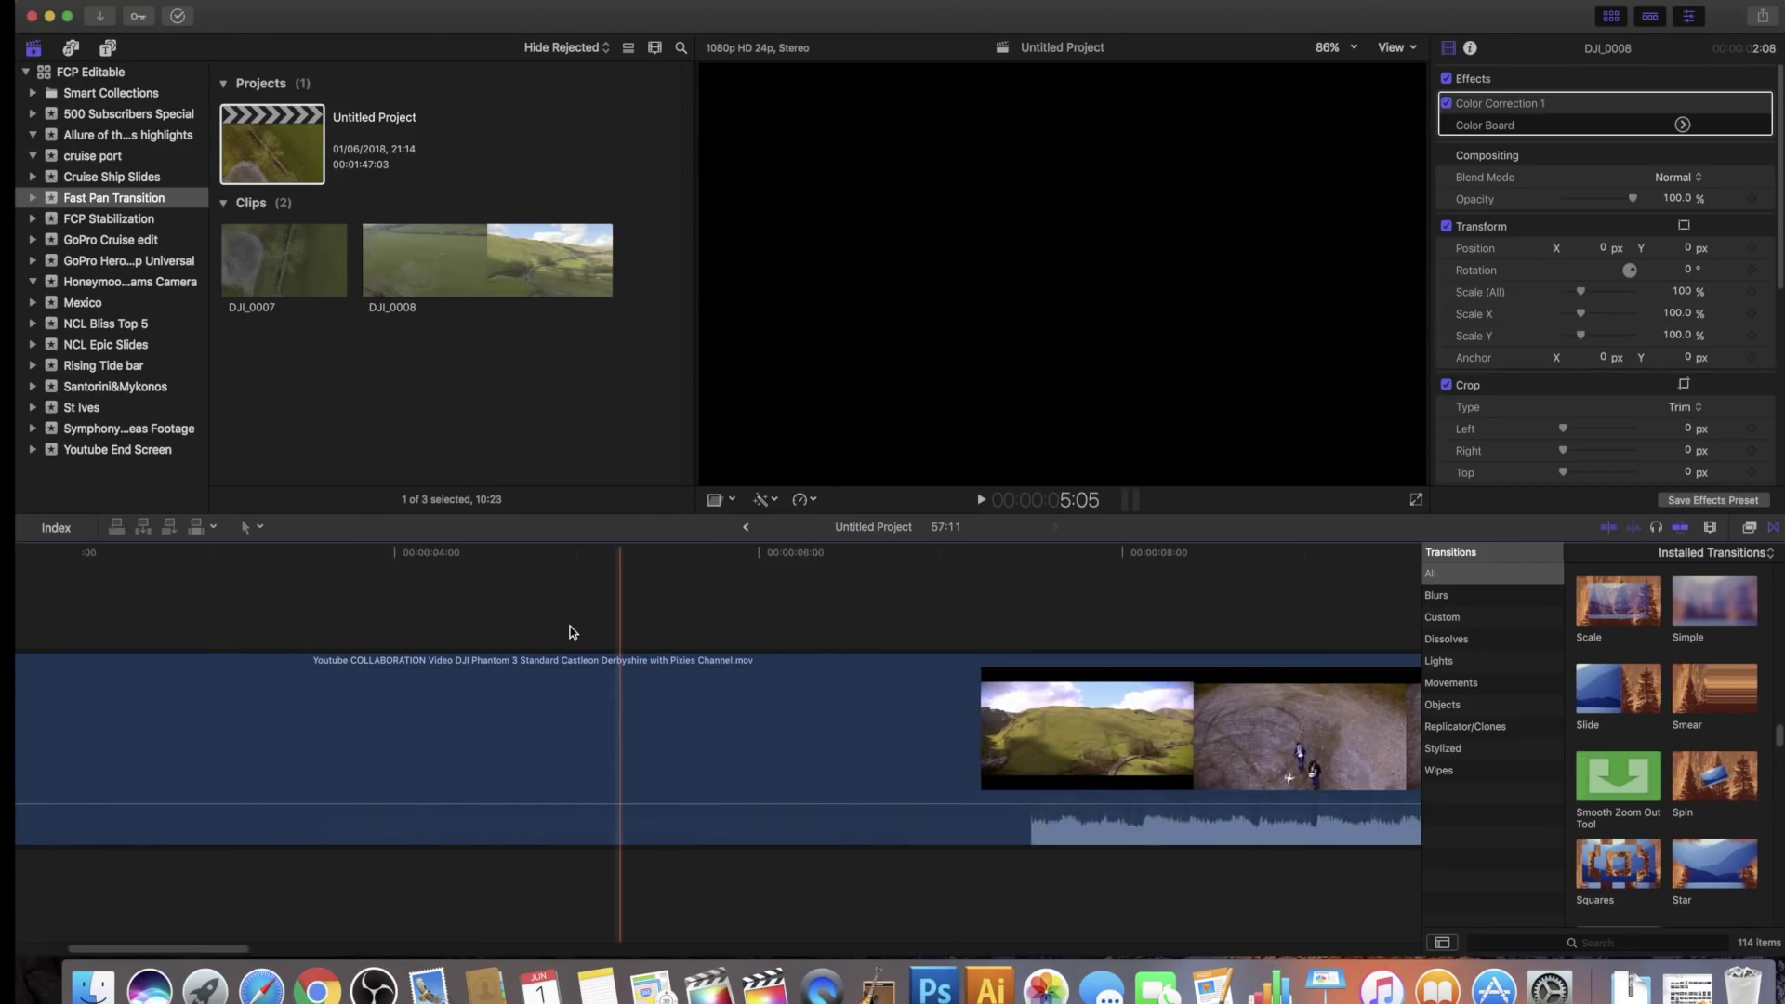
scroll(621, 632, right, 5)
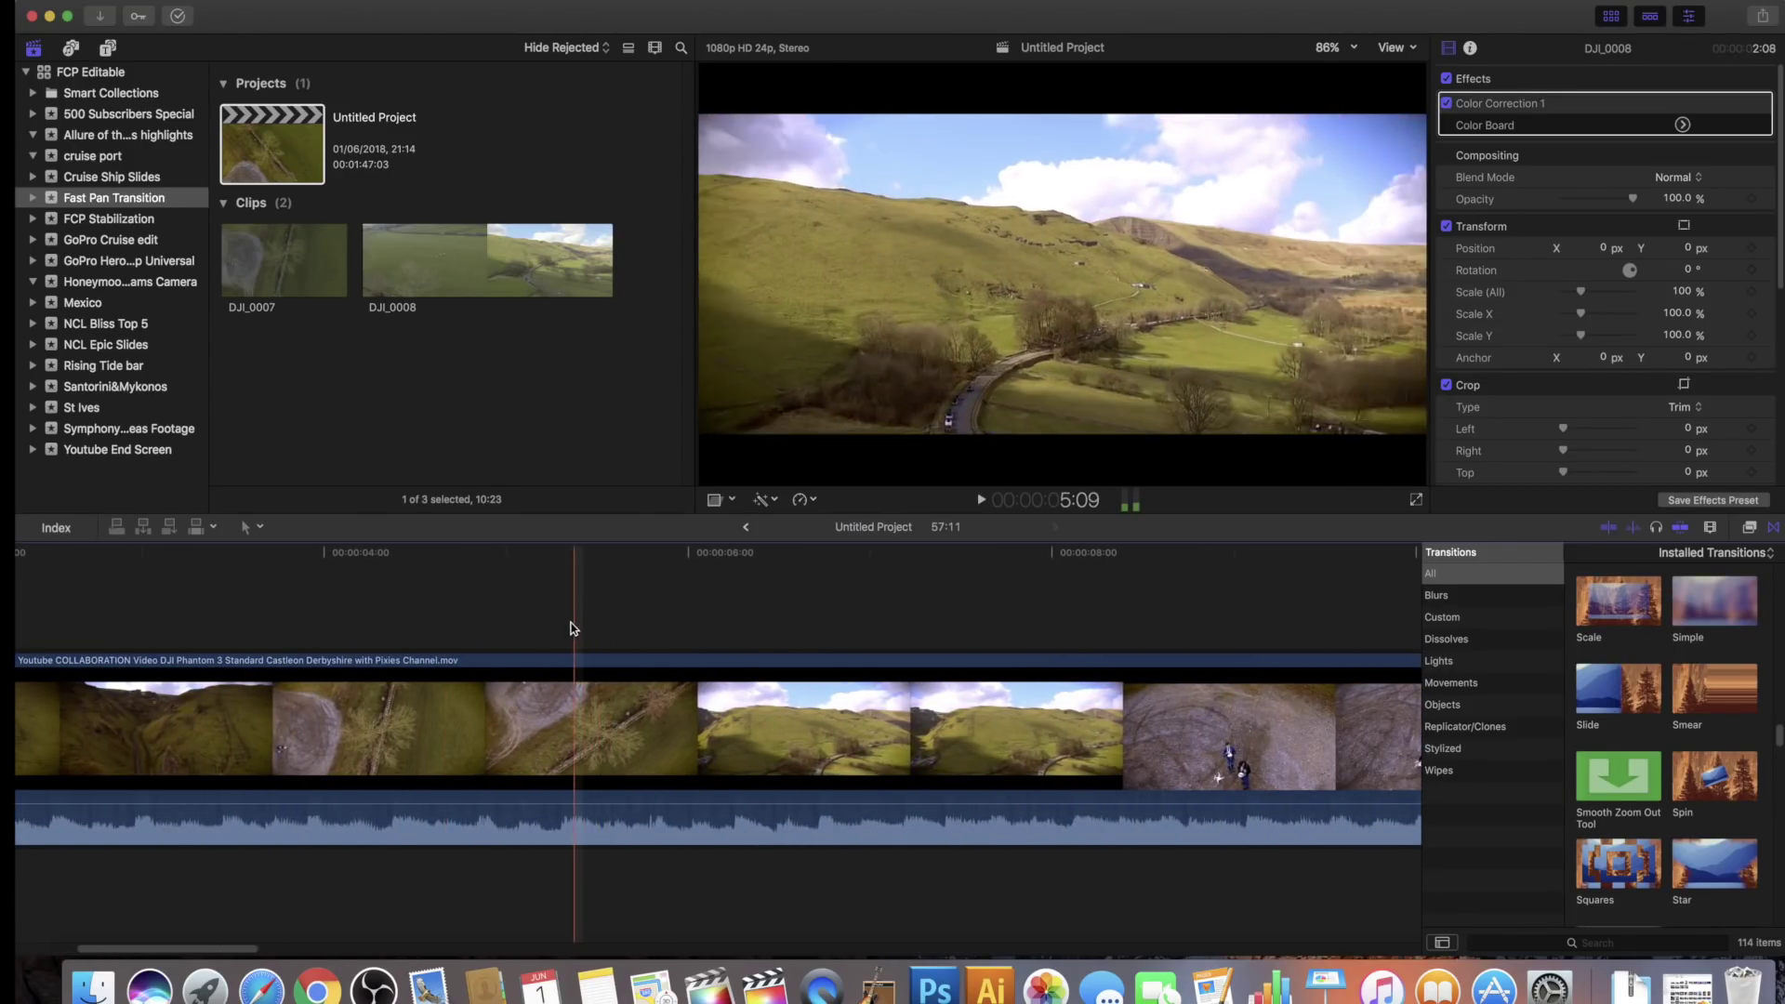